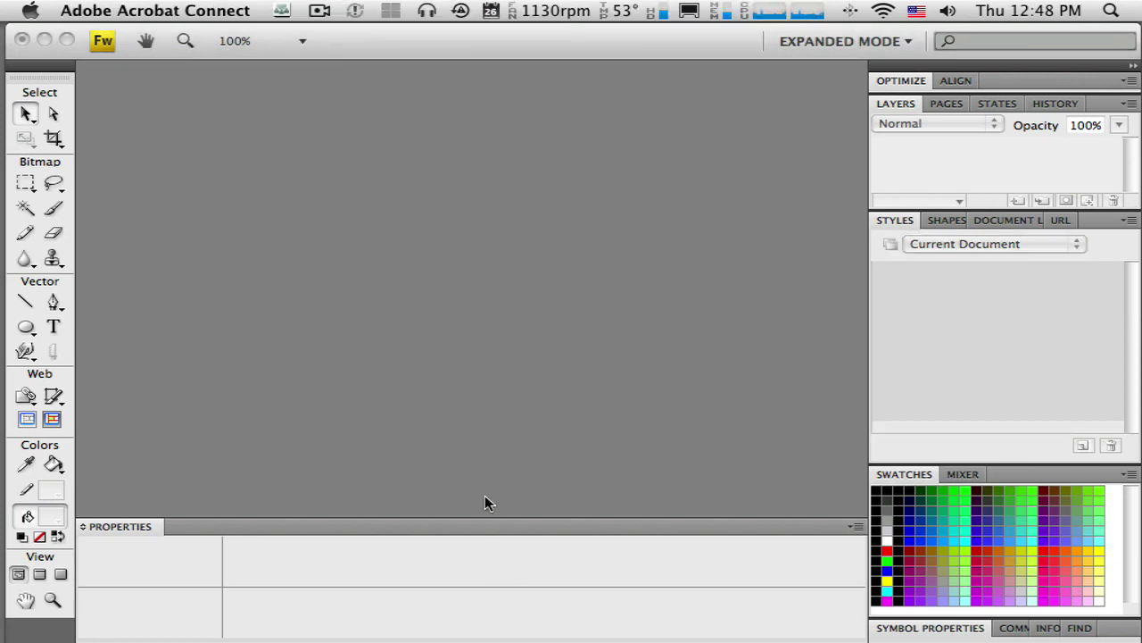
Bring the Adobe Fireworks window back to the front.
{"action": "left_click", "coordinate": [484, 449]}
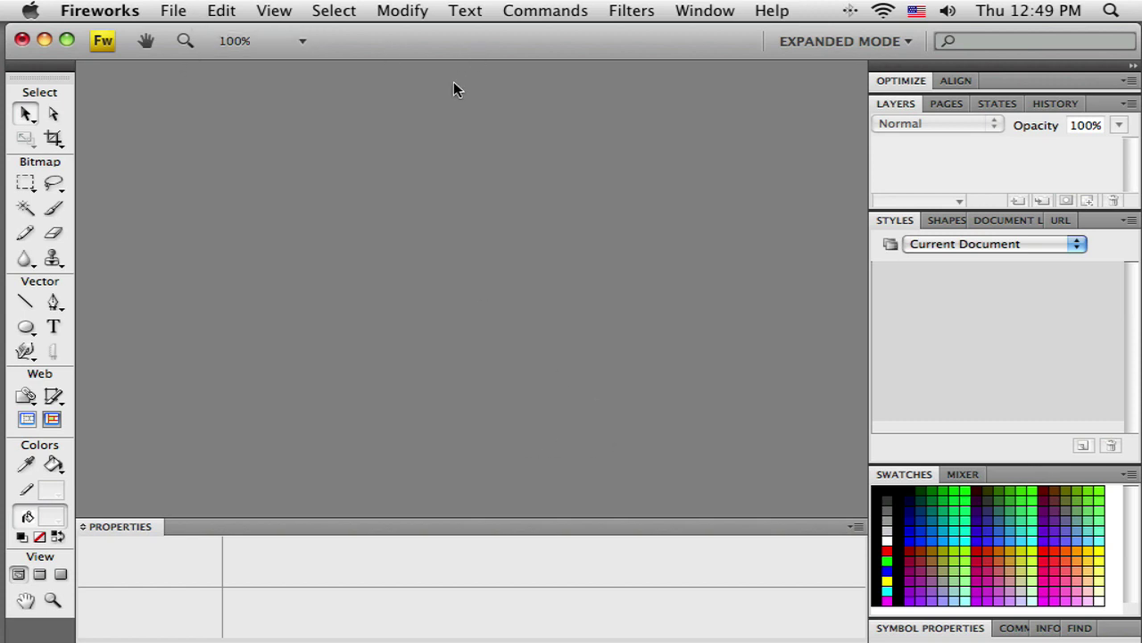
Create a new 500 × 500 px document at 72 ppi with a white canvas.
{"action": "left_click", "coordinate": [175, 11]}
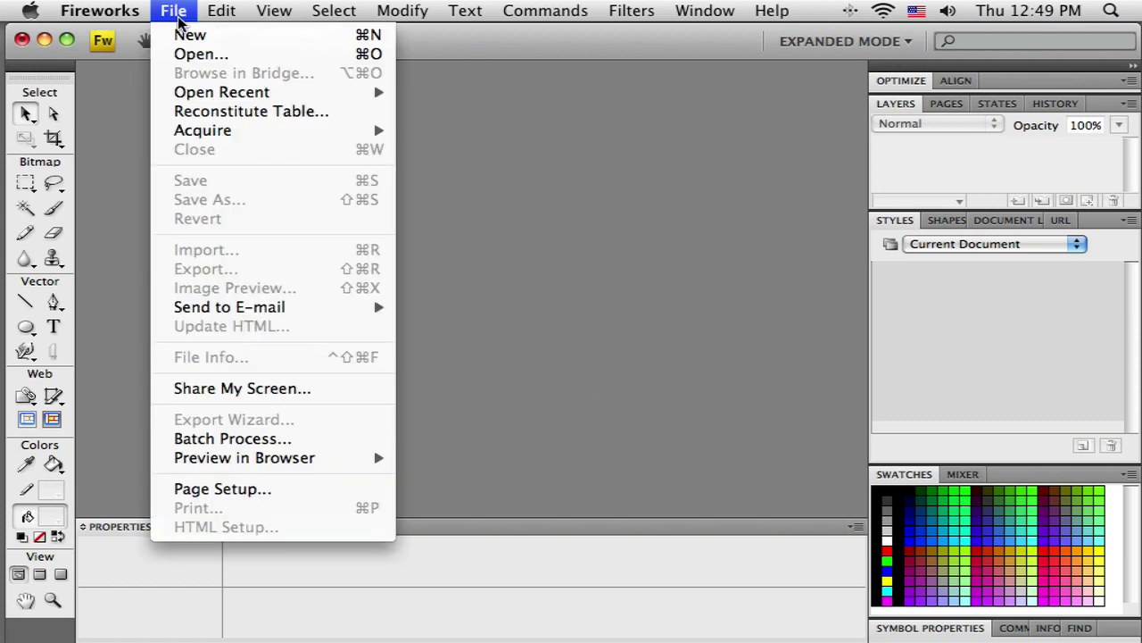
{"action": "left_click", "coordinate": [188, 36]}
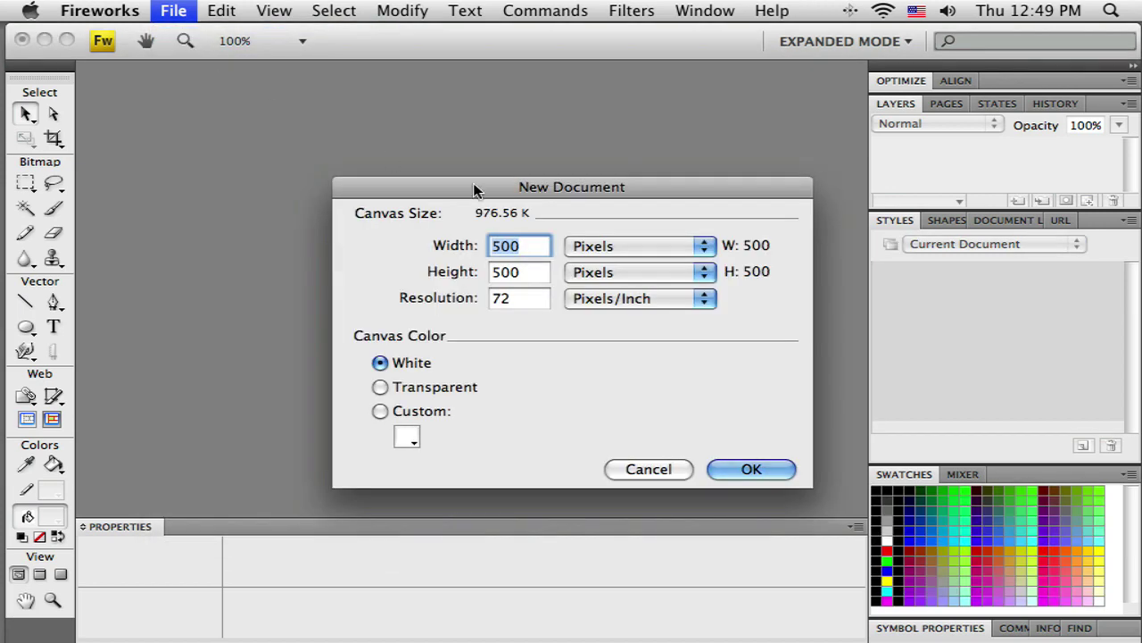
{"action": "left_click_drag", "start_coordinate": [542, 185], "coordinate": [392, 107]}
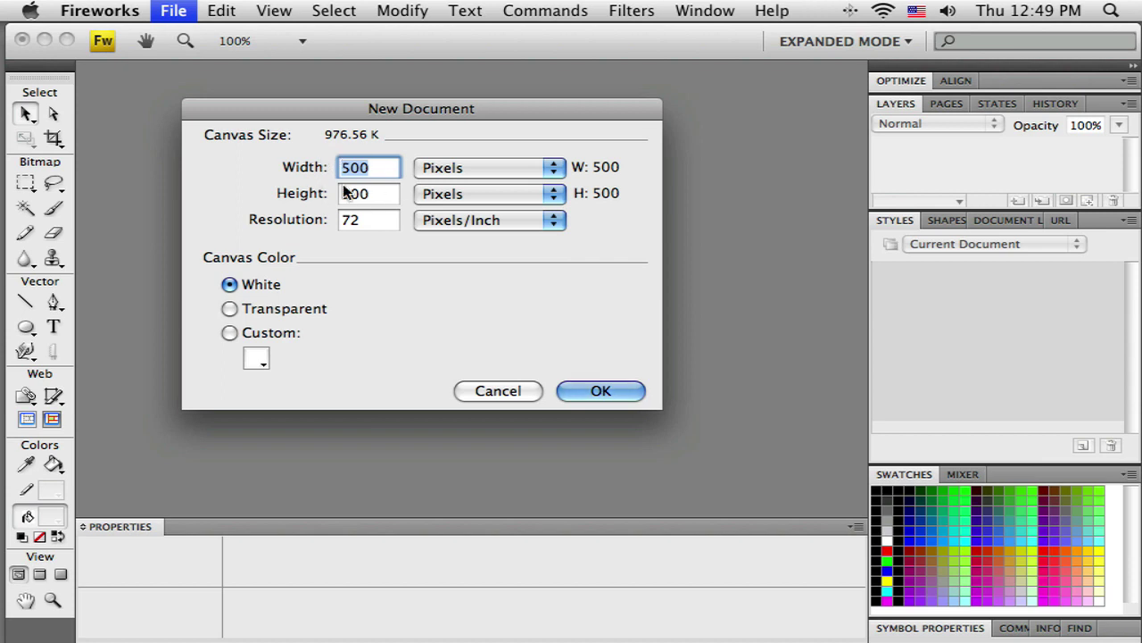
{"action": "left_click", "coordinate": [624, 394]}
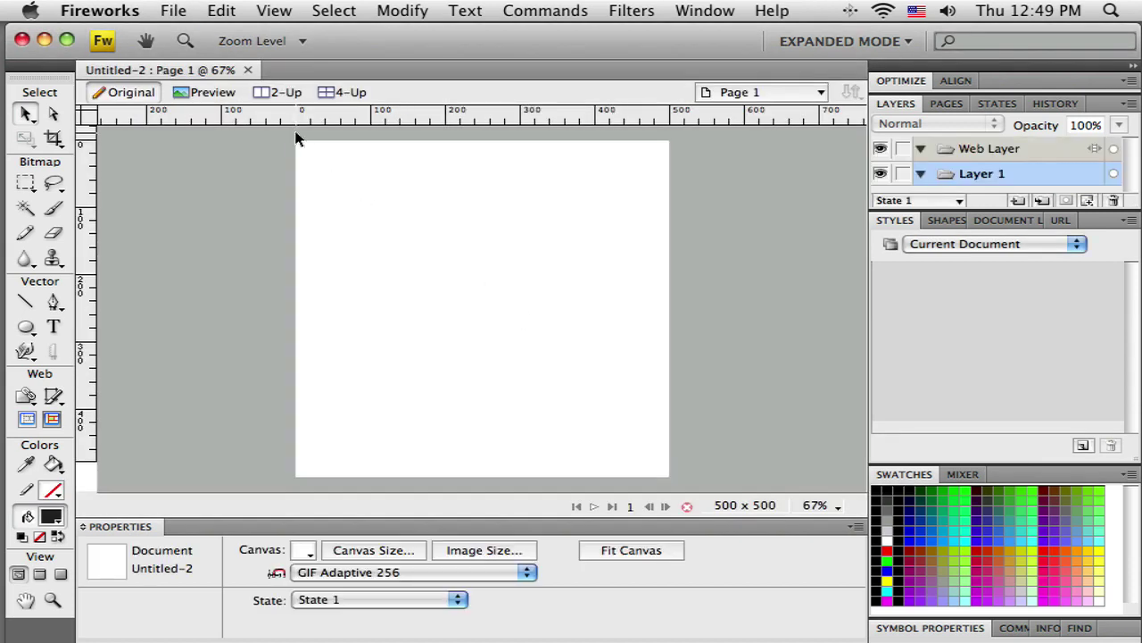
Zoom the blank canvas to 100% and switch to the Pointer tool.
{"action": "left_click", "coordinate": [814, 506]}
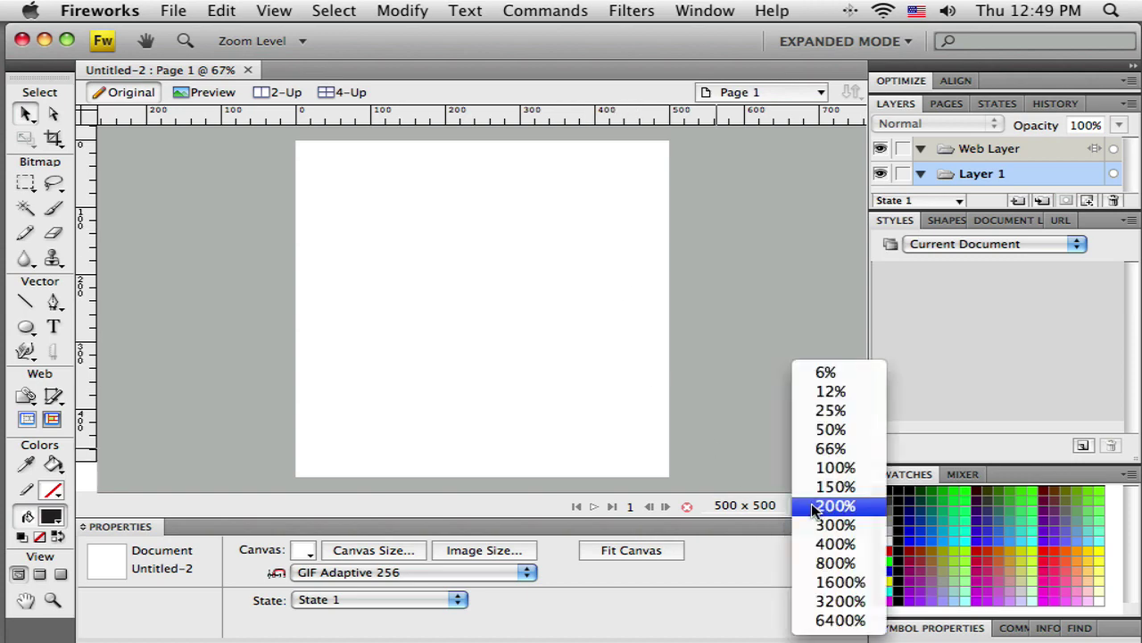
{"action": "left_click", "coordinate": [821, 470]}
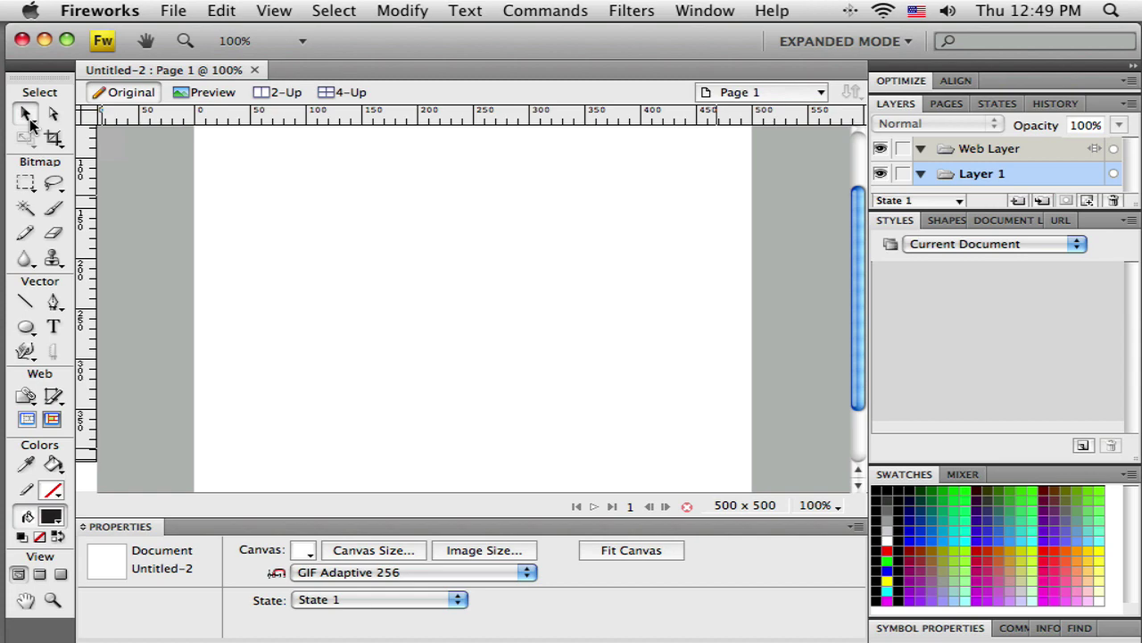
{"action": "left_click", "coordinate": [27, 114]}
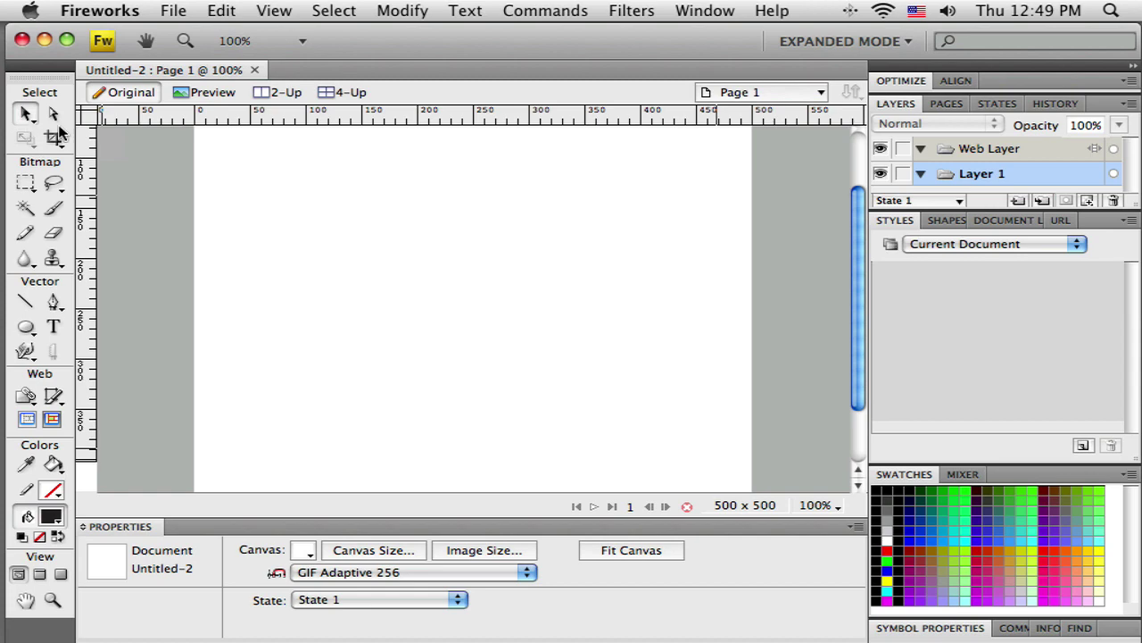
Draw three black rectangles: a tall one at upper left and two smaller ones to its right.
{"action": "left_click", "coordinate": [25, 328]}
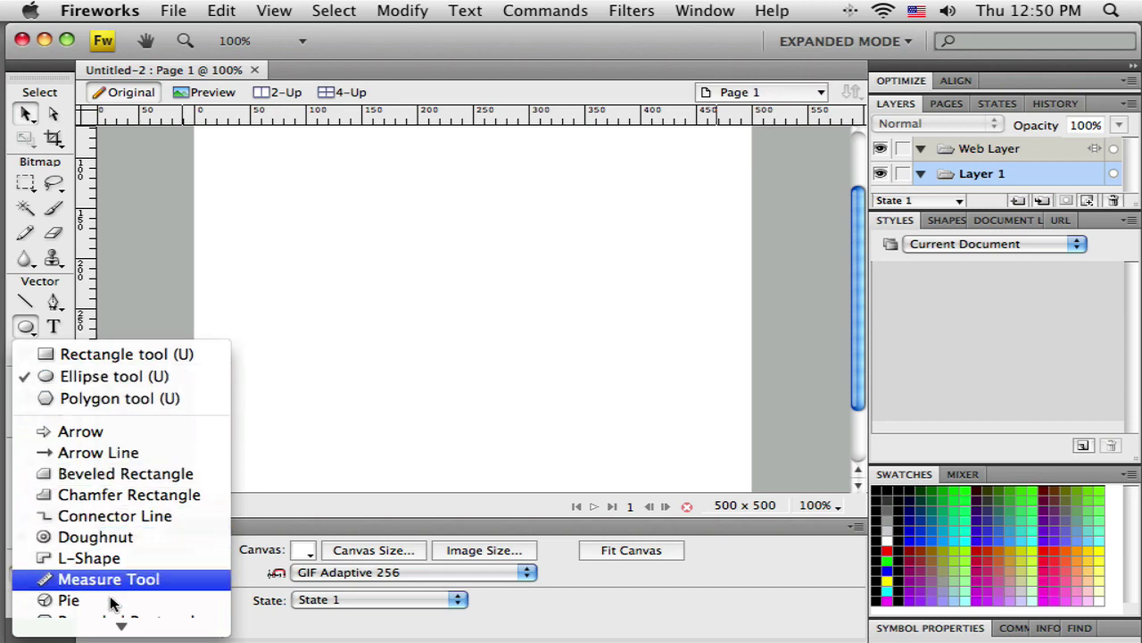
{"action": "mouse_move", "coordinate": [121, 625]}
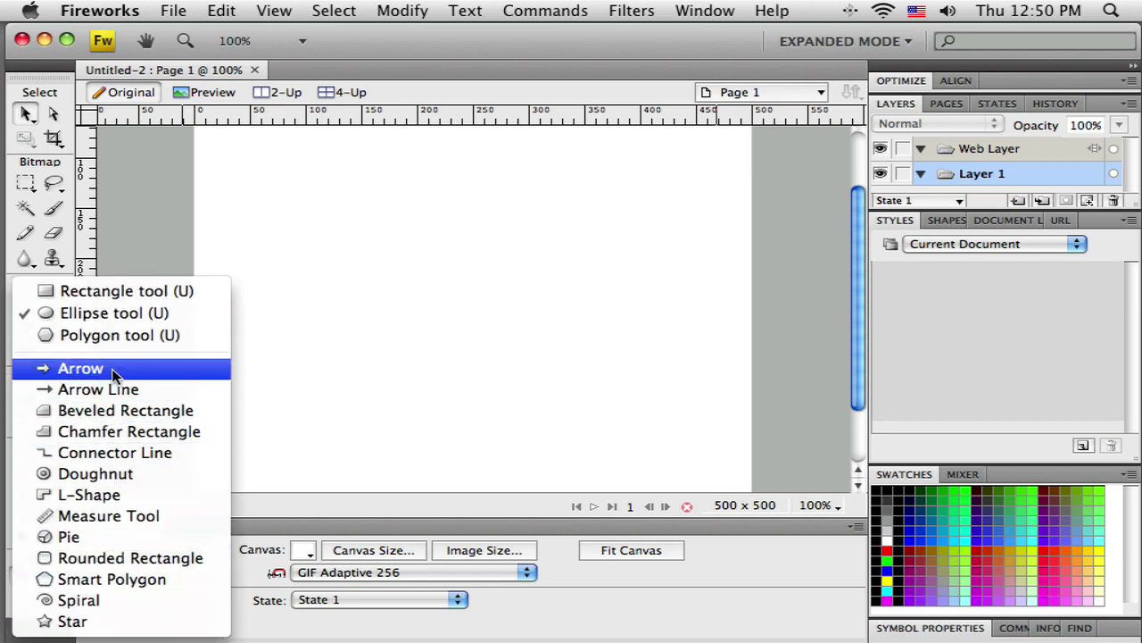
{"action": "left_click", "coordinate": [87, 292]}
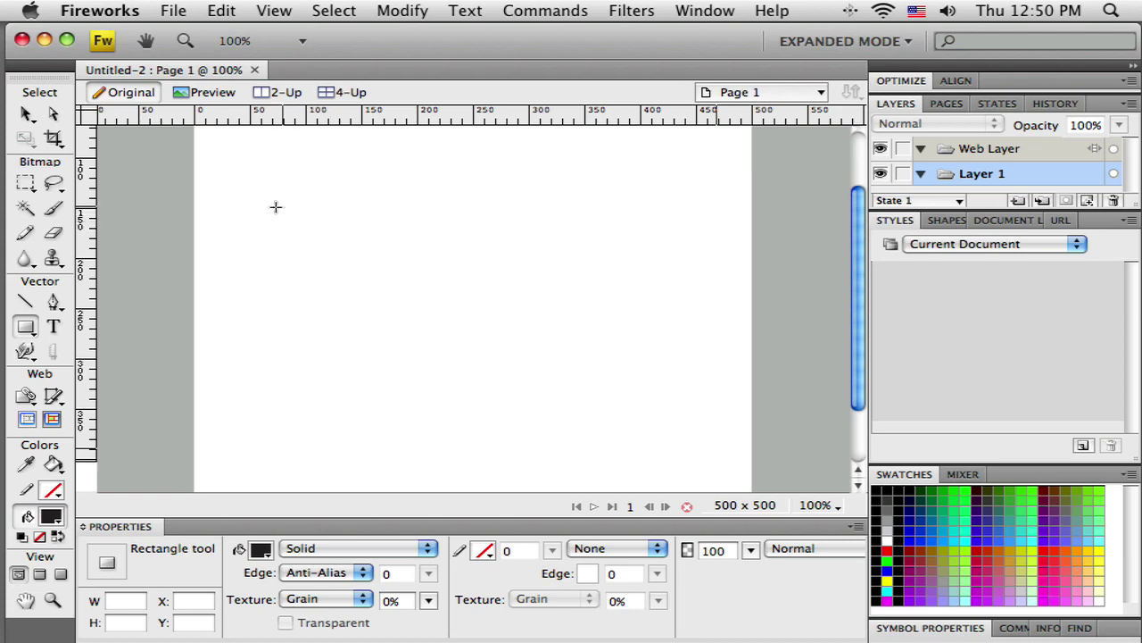
{"action": "left_click_drag", "start_coordinate": [269, 207], "coordinate": [412, 379]}
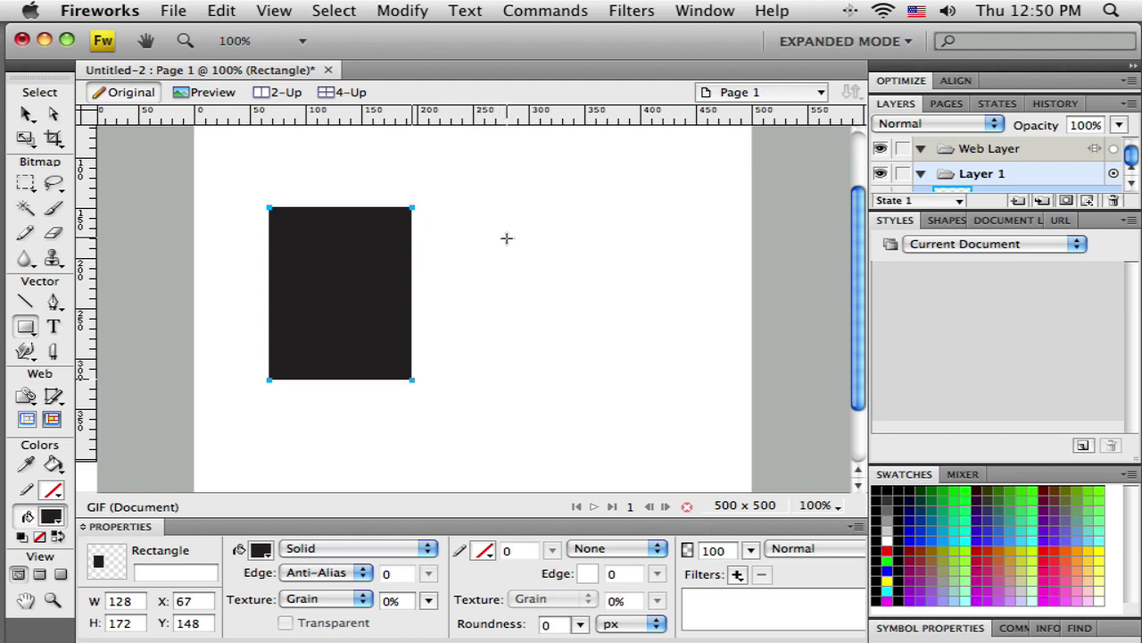
{"action": "left_click_drag", "start_coordinate": [474, 252], "coordinate": [549, 349]}
{"action": "left_click_drag", "start_coordinate": [600, 278], "coordinate": [664, 332]}
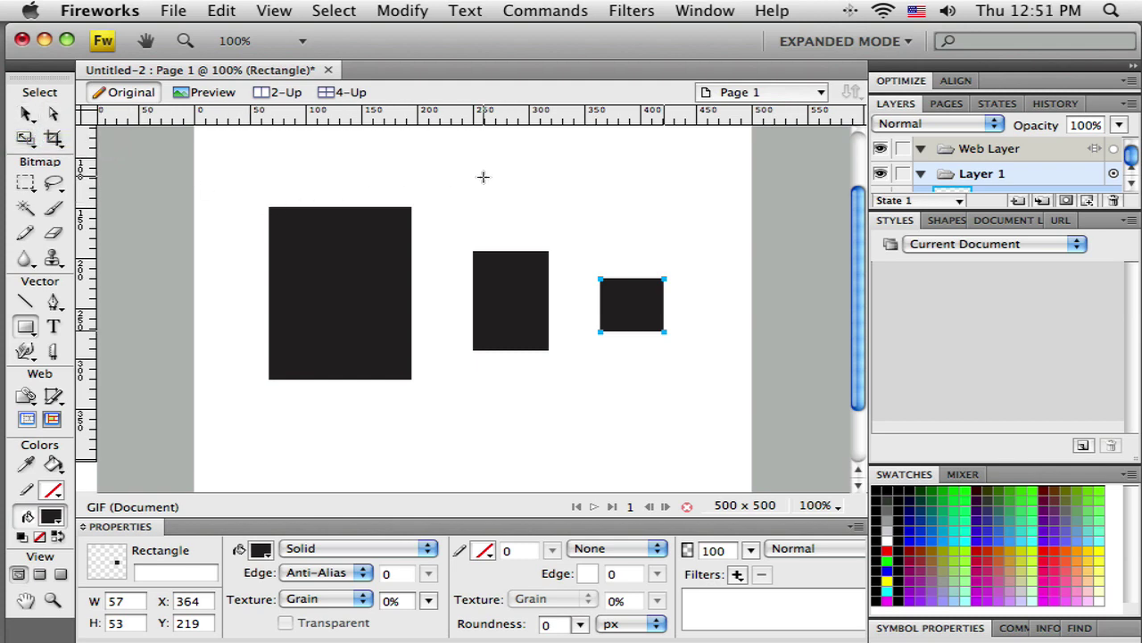
Select the two smaller rectangles with the Pointer and delete them.
{"action": "key", "text": "v"}
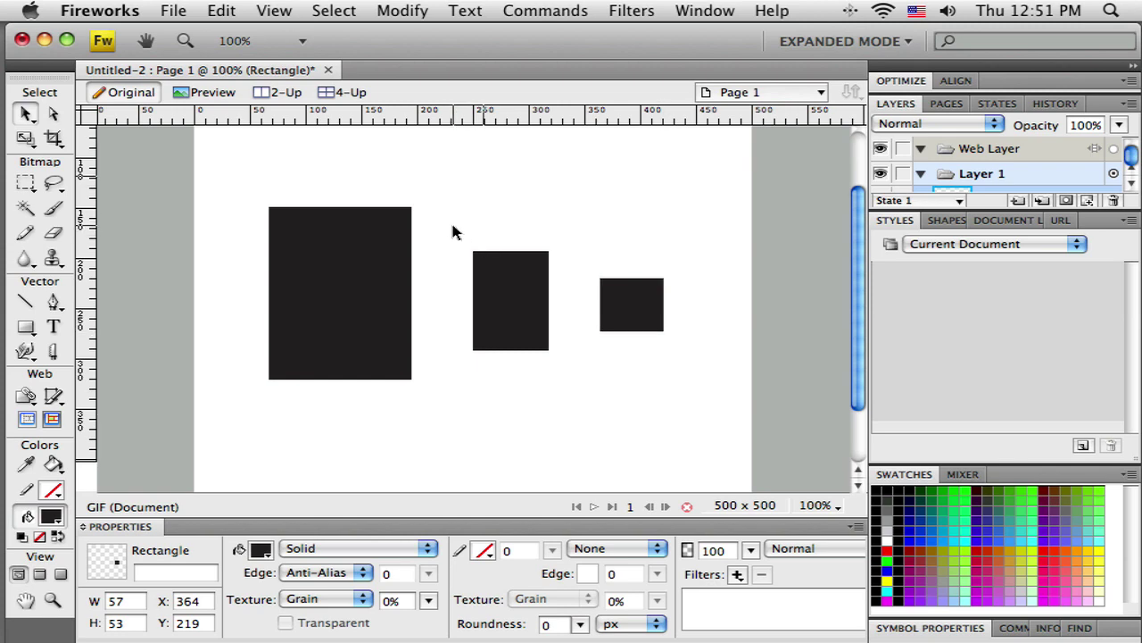
{"action": "left_click_drag", "start_coordinate": [454, 229], "coordinate": [682, 386]}
{"action": "key", "text": "Delete"}
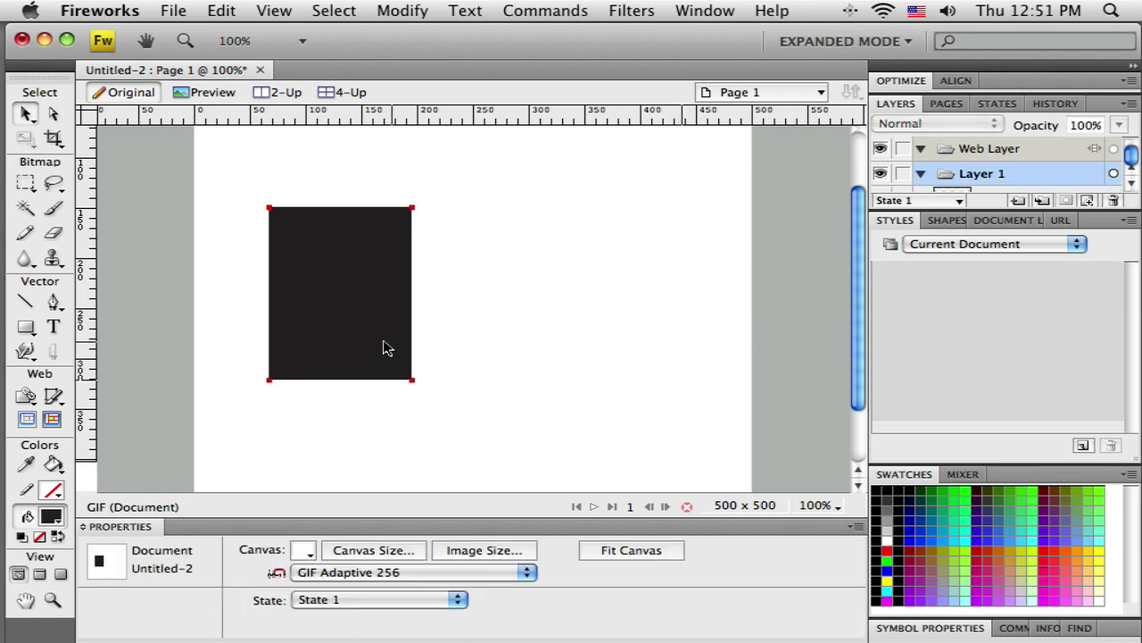
Move the remaining large rectangle up and to the right, leaving it selected.
{"action": "left_click", "coordinate": [381, 342]}
{"action": "left_click_drag", "start_coordinate": [328, 283], "coordinate": [407, 248]}
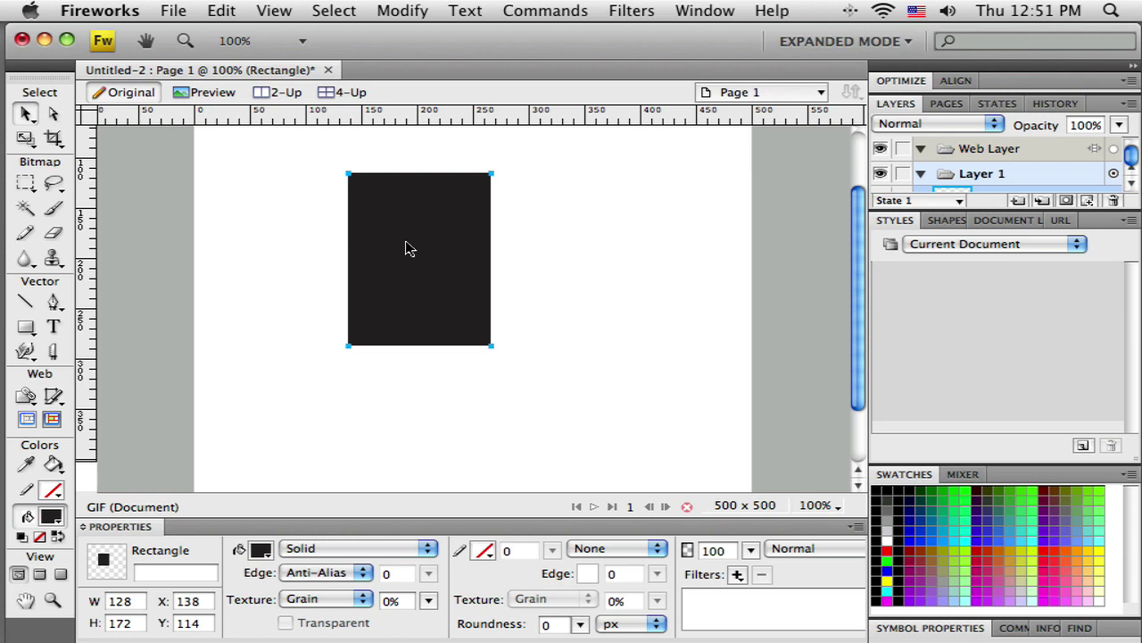
{"action": "left_click", "coordinate": [507, 247]}
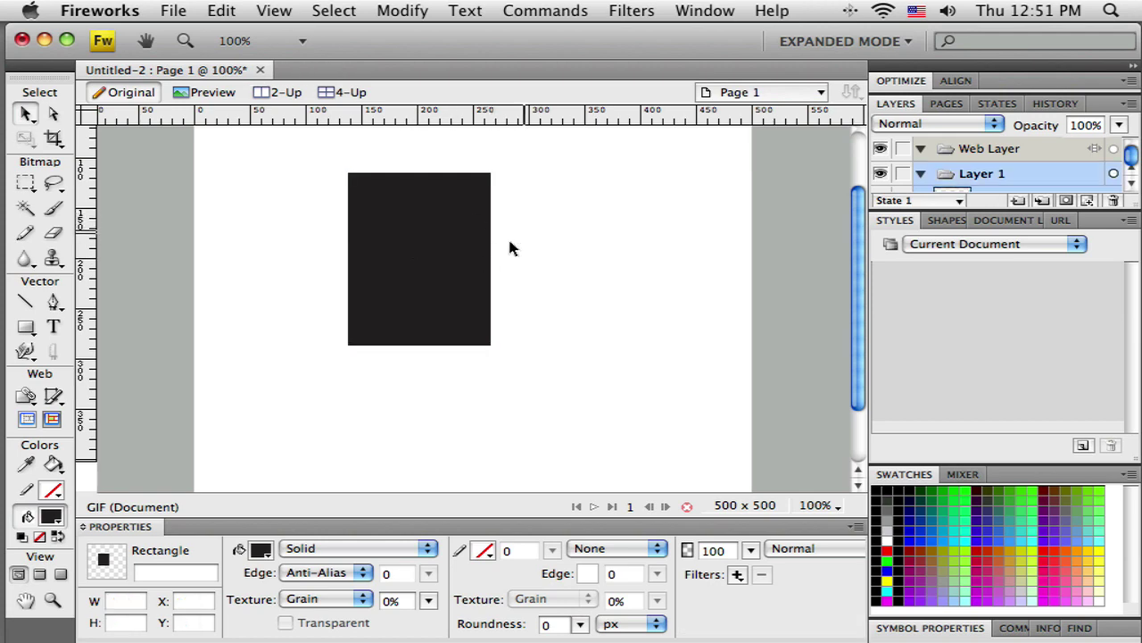
{"action": "left_click", "coordinate": [439, 234]}
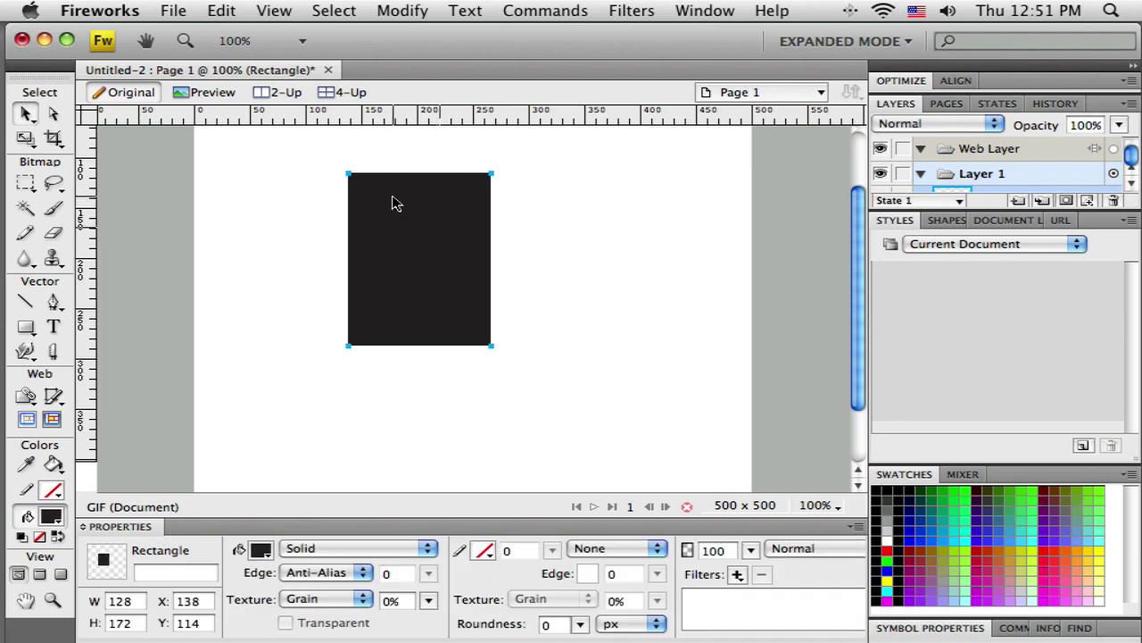
{"action": "left_click", "coordinate": [28, 115]}
Collapse the Styles panel, enlarge the Layers list, and shift the rectangle toward the upper left.
{"action": "left_click", "coordinate": [1096, 223]}
{"action": "left_click", "coordinate": [1096, 224]}
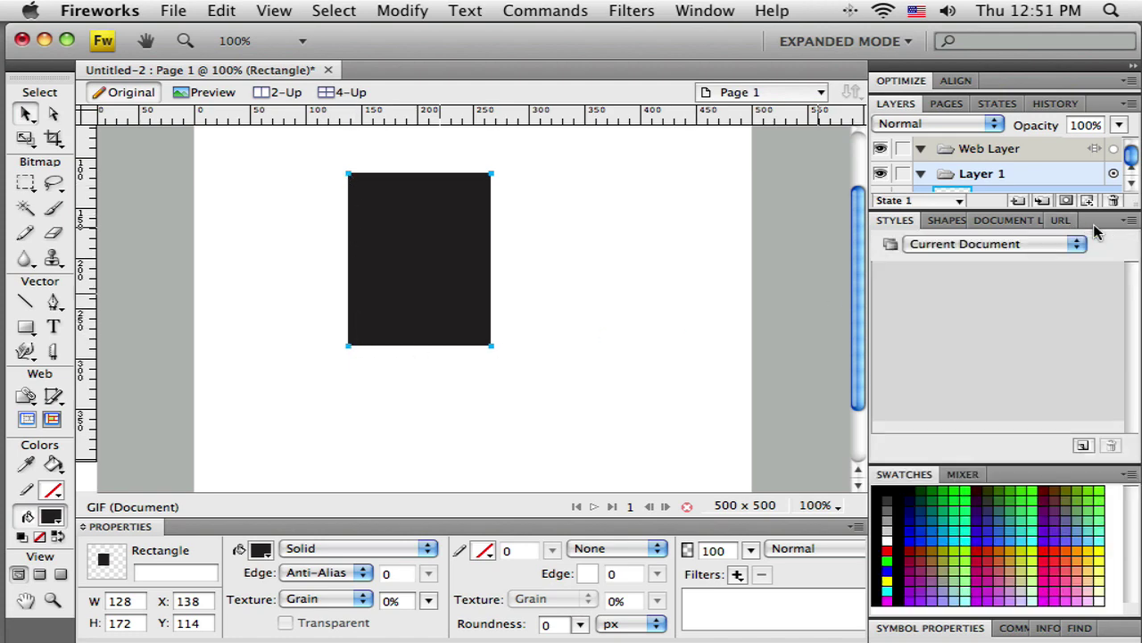
{"action": "left_click", "coordinate": [898, 221]}
{"action": "left_click", "coordinate": [899, 221]}
{"action": "left_click", "coordinate": [899, 222]}
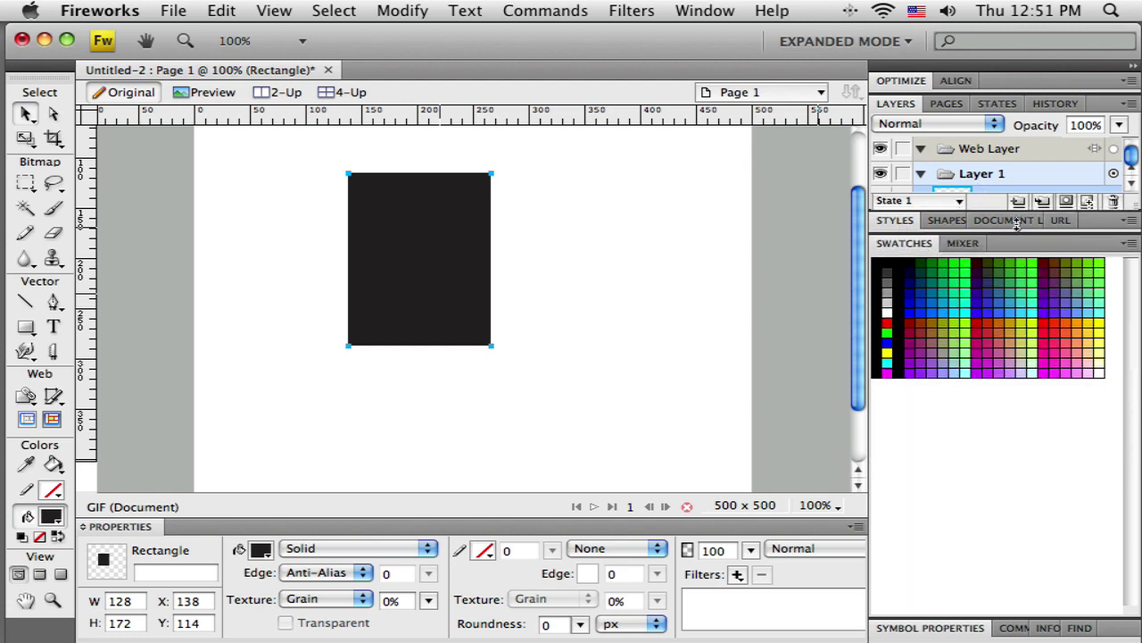
{"action": "left_click_drag", "start_coordinate": [1015, 210], "coordinate": [1017, 430]}
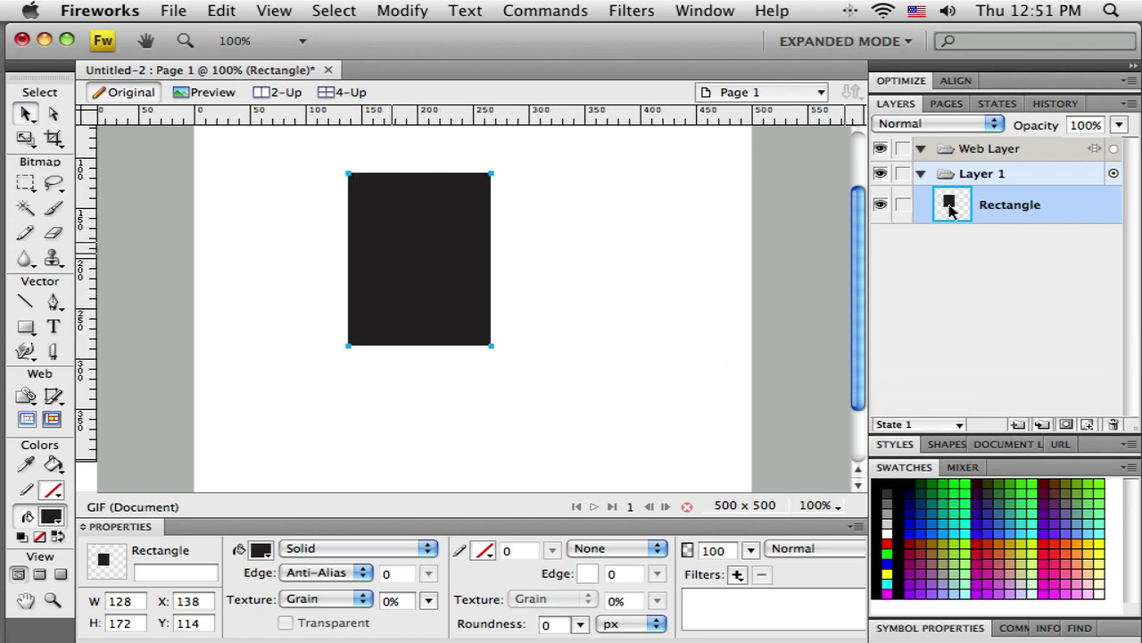
{"action": "left_click_drag", "start_coordinate": [413, 238], "coordinate": [306, 248]}
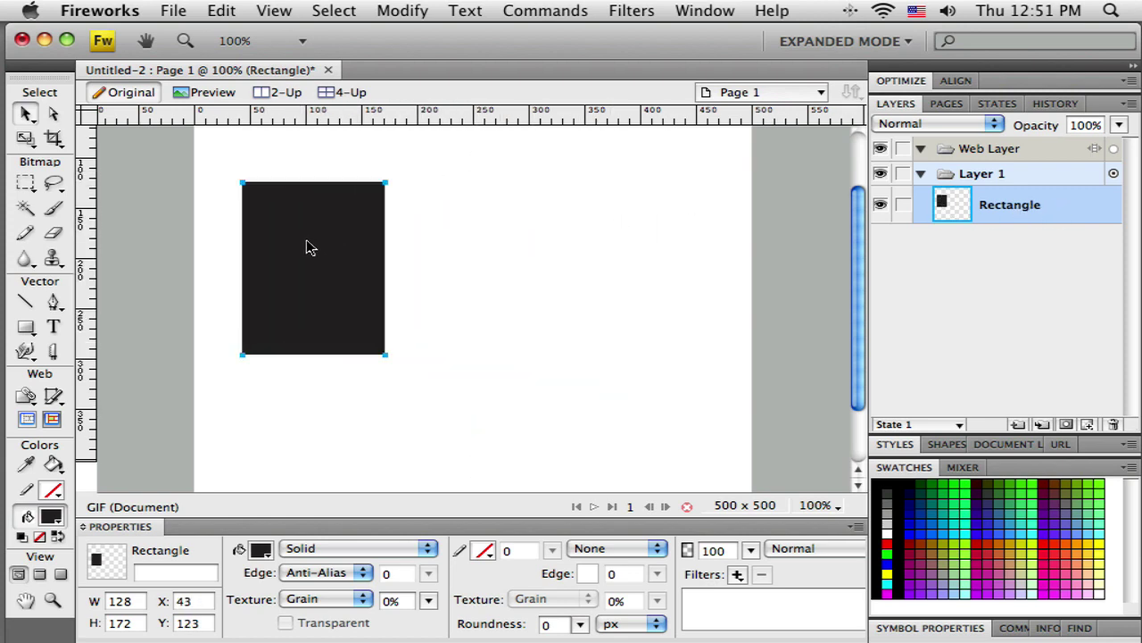
Resize the rectangle to a 150 × 150 px square in the Properties panel.
{"action": "double_click", "coordinate": [134, 601]}
{"action": "type", "text": "150"}
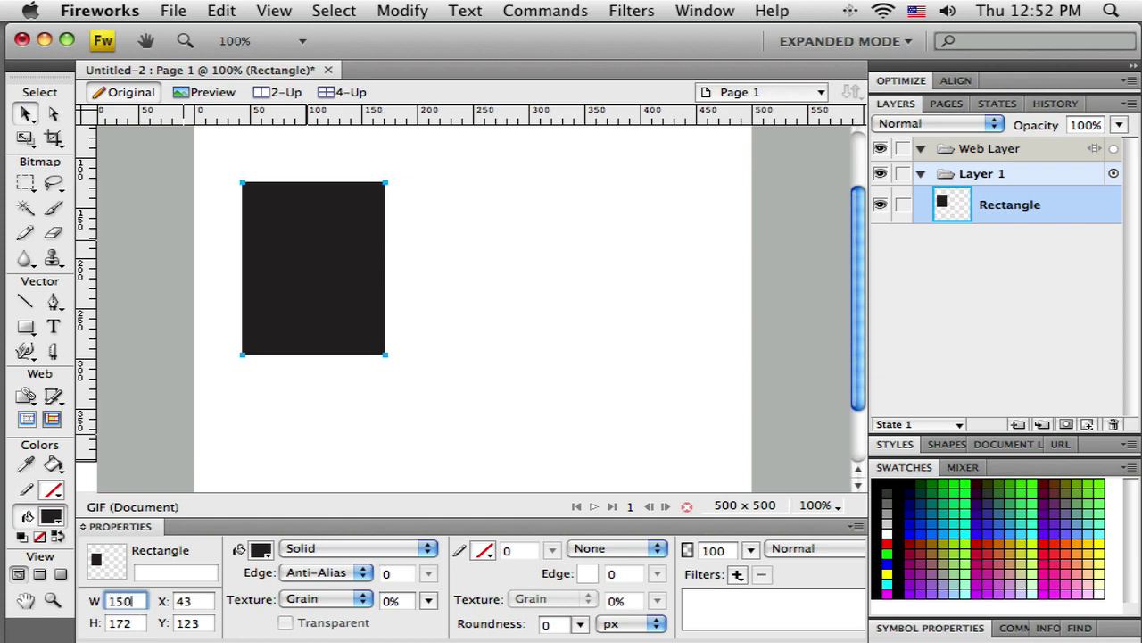
{"action": "key", "text": "Return"}
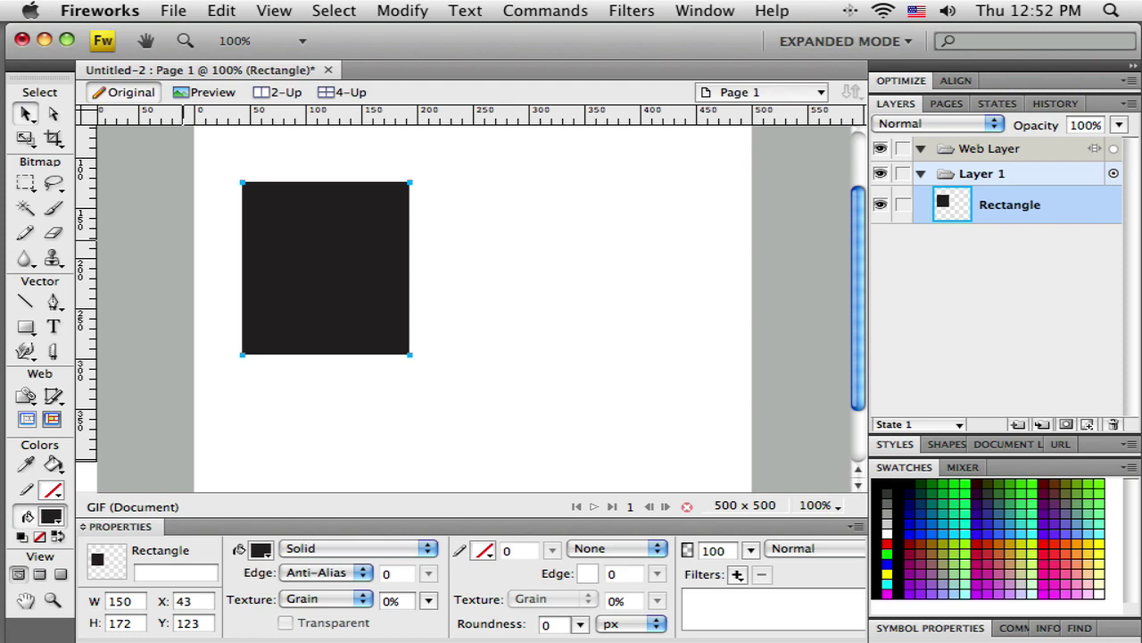
{"action": "double_click", "coordinate": [116, 622]}
{"action": "type", "text": "150"}
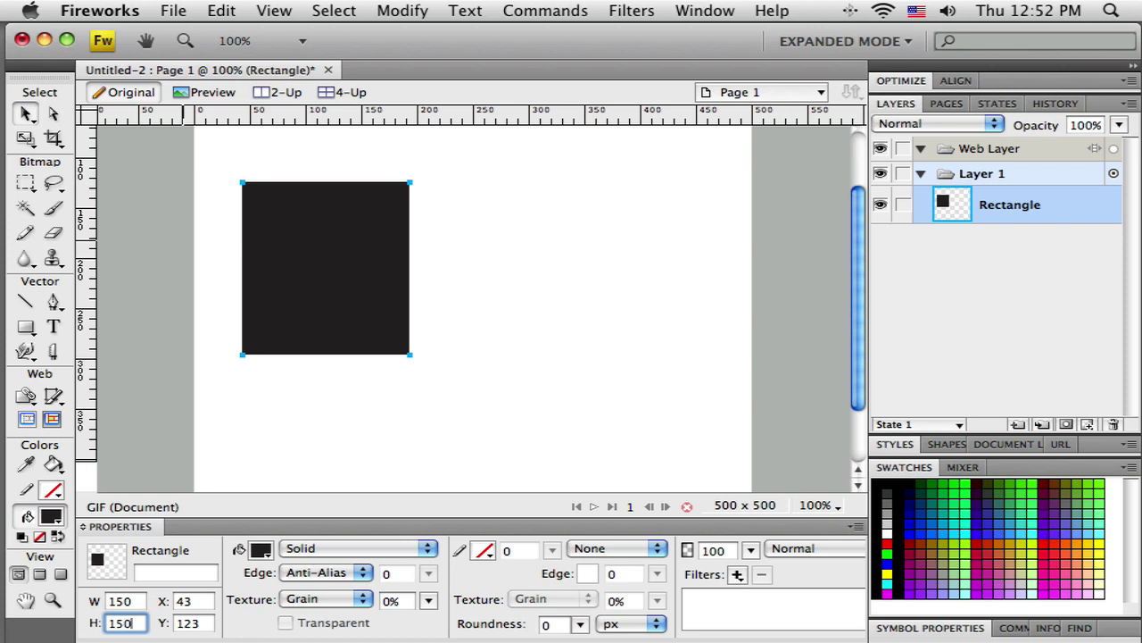
{"action": "key", "text": "Return"}
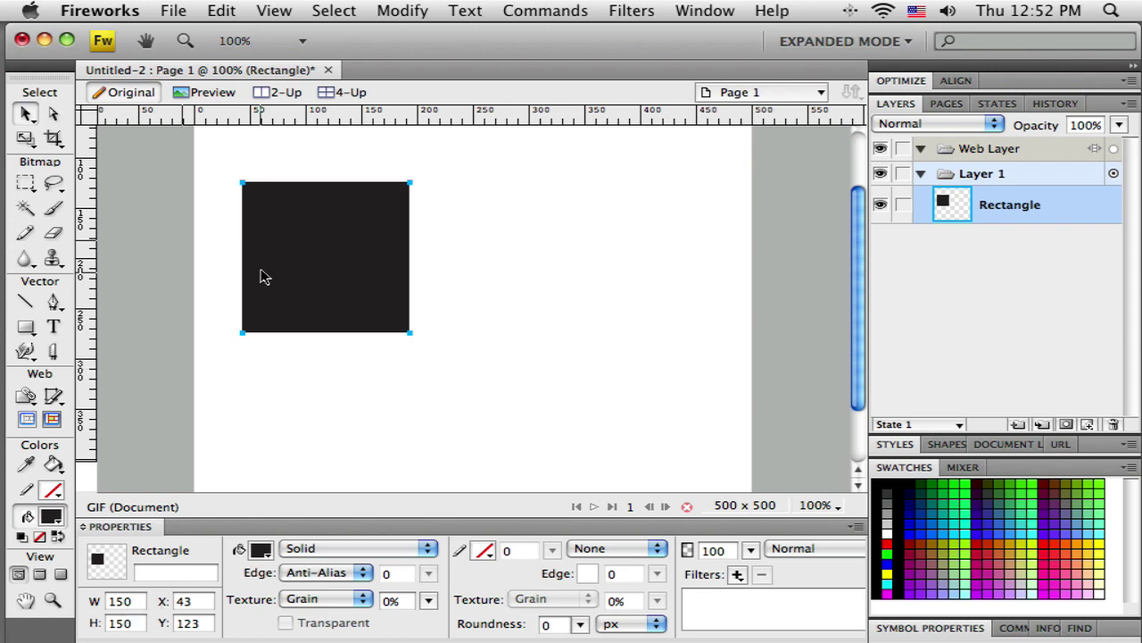
Position the square at X 50, Y 120.
{"action": "left_click_drag", "start_coordinate": [205, 602], "coordinate": [170, 603]}
{"action": "type", "text": "50"}
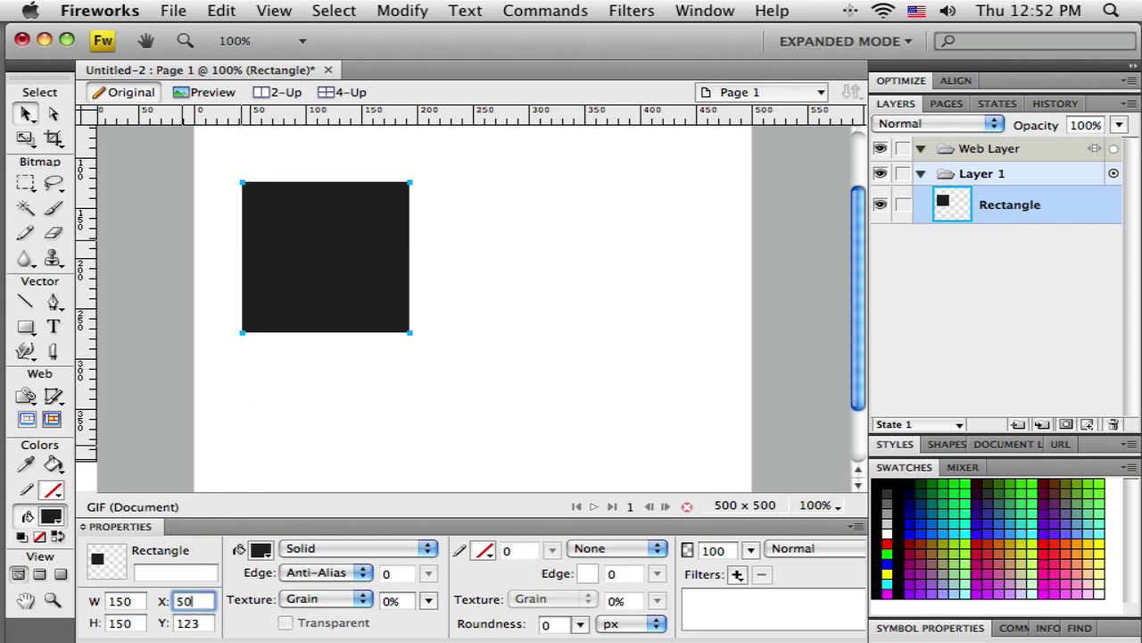
{"action": "key", "text": "Return"}
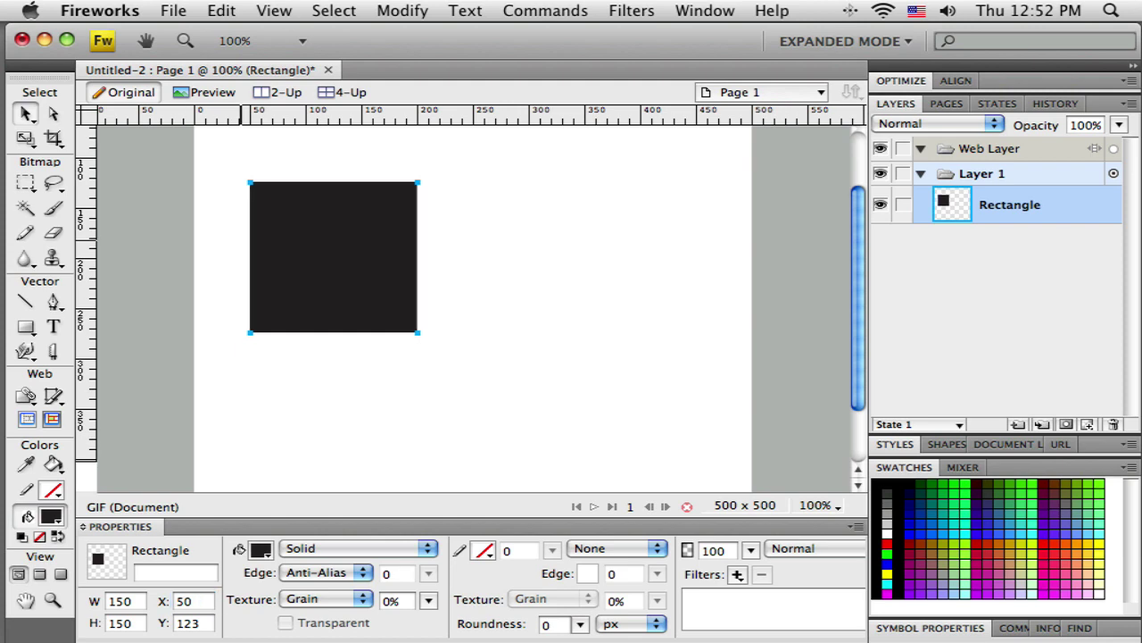
{"action": "left_click", "coordinate": [198, 623]}
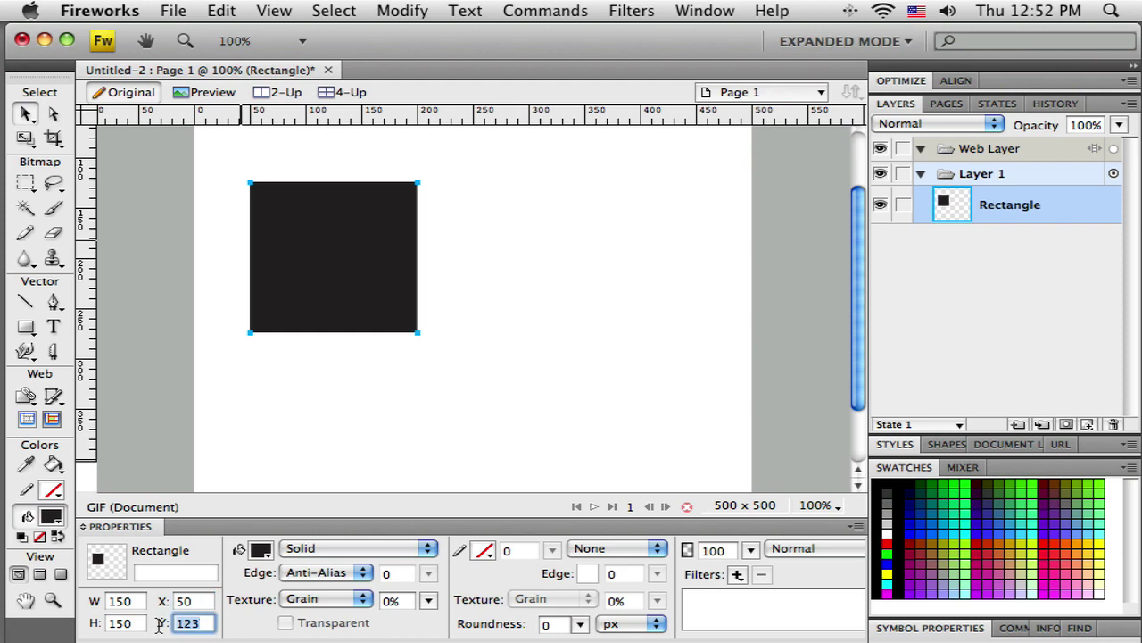
{"action": "type", "text": "120"}
{"action": "key", "text": "Return"}
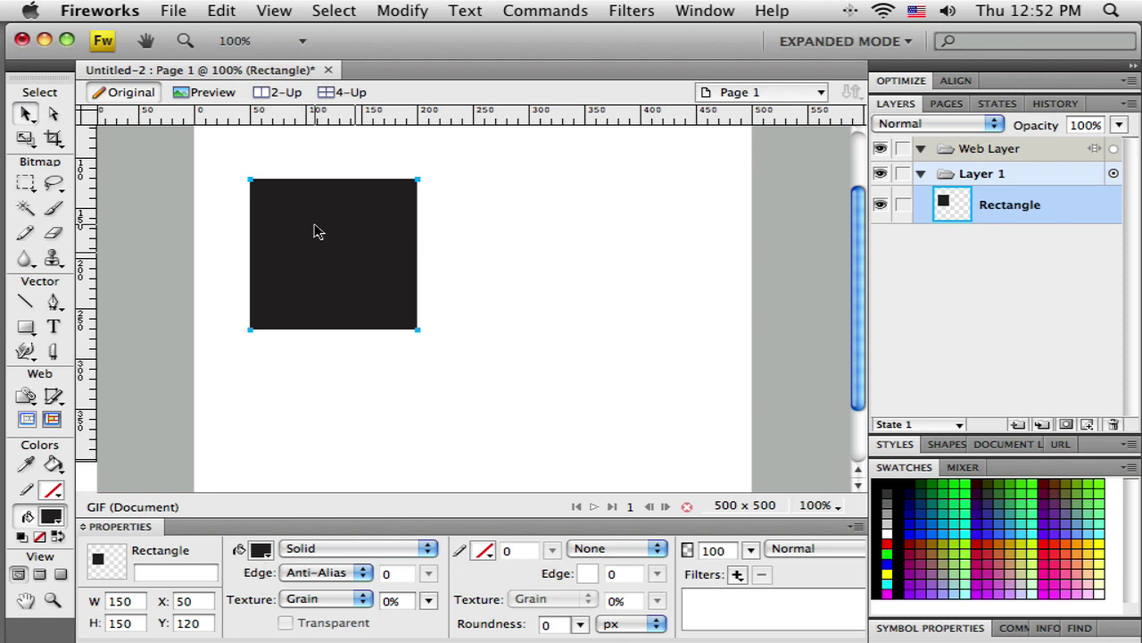
Drag the 150 × 150 square right to about X 121, Y 113.
{"action": "left_click_drag", "start_coordinate": [315, 224], "coordinate": [394, 219]}
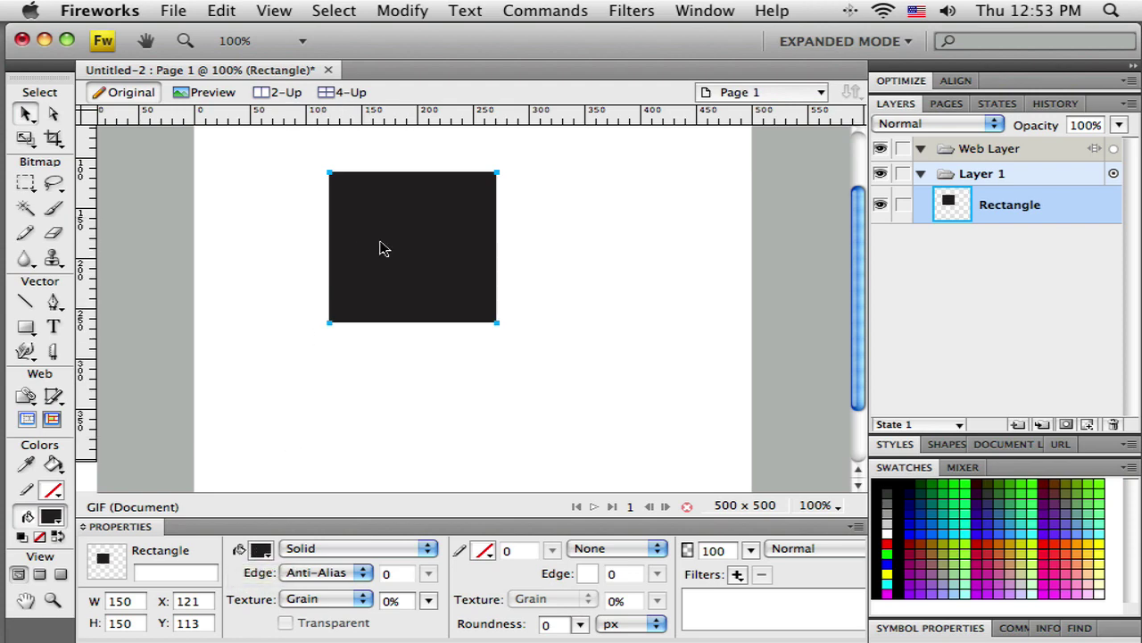
Try magenta and then blue as the square's fill colour.
{"action": "left_click", "coordinate": [262, 551]}
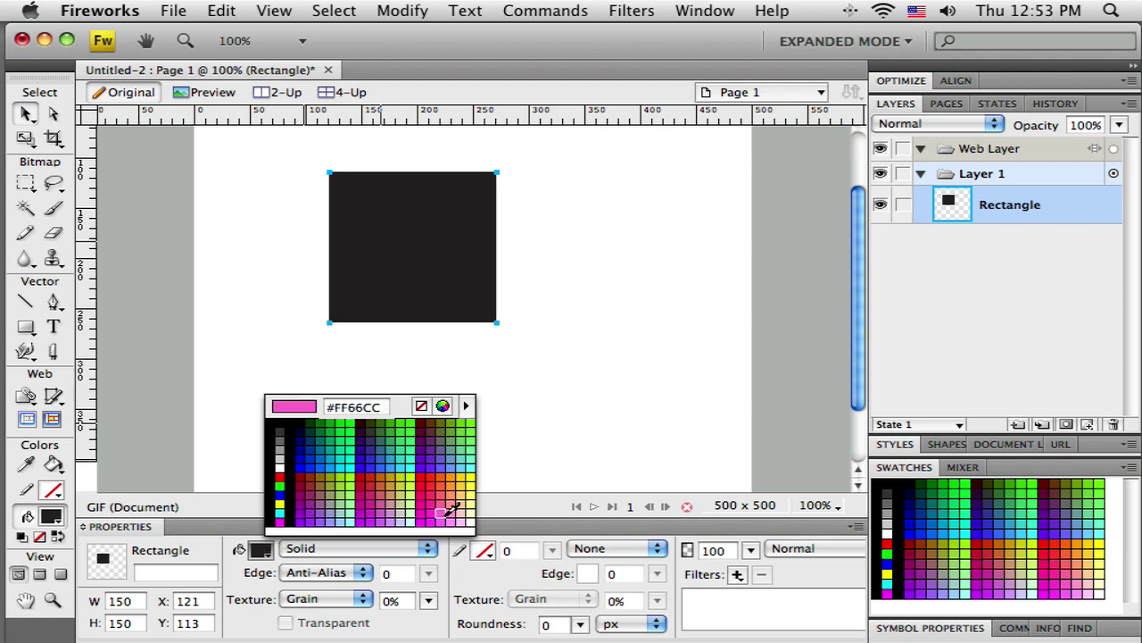
{"action": "left_click", "coordinate": [423, 517]}
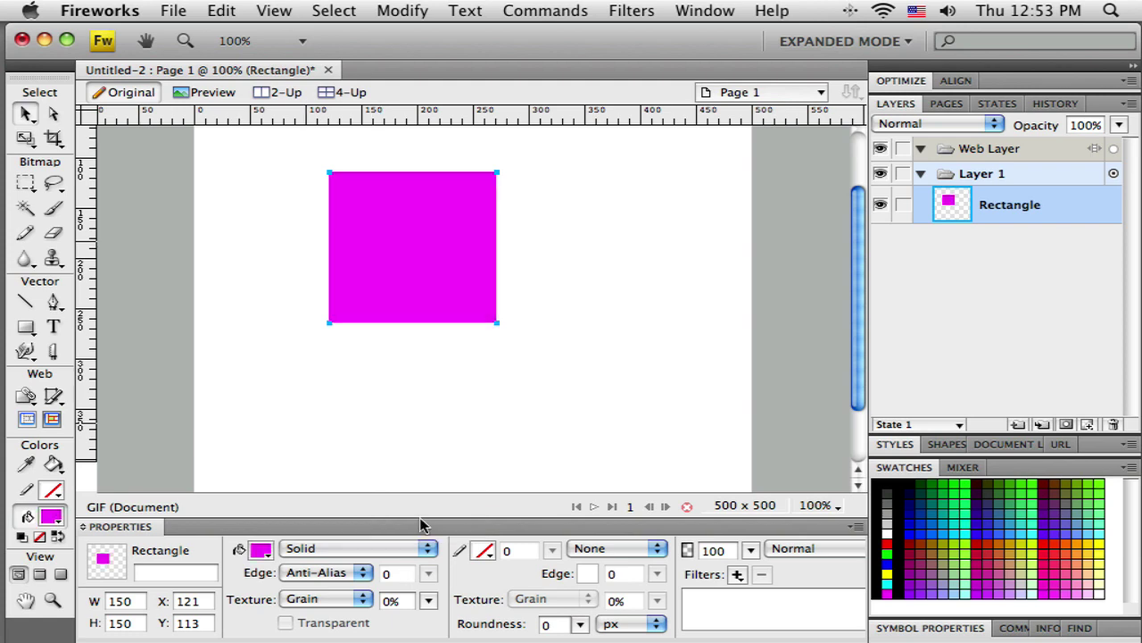
{"action": "left_click", "coordinate": [268, 551]}
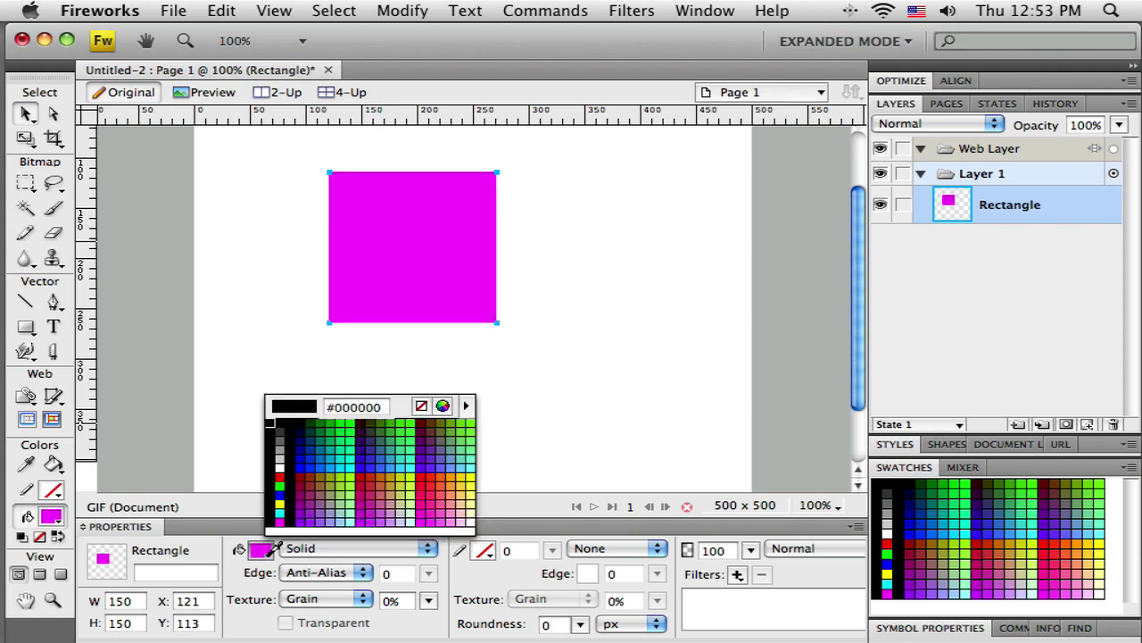
{"action": "left_click", "coordinate": [311, 464]}
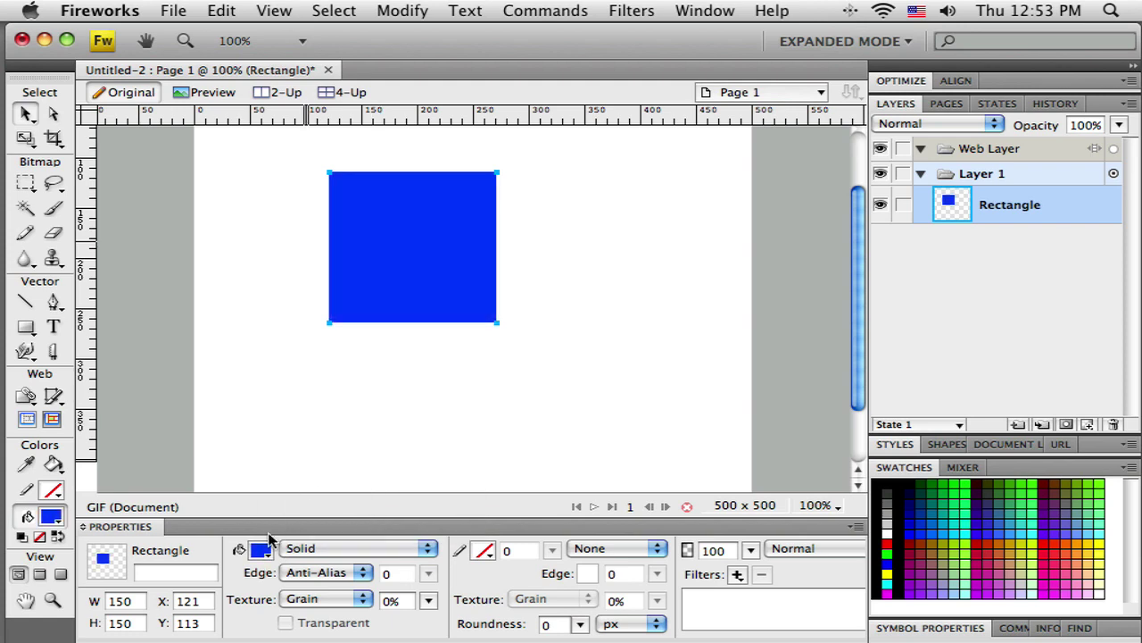
Pick a darker, muted grey-blue custom fill in the system Colors picker.
{"action": "left_click", "coordinate": [262, 551]}
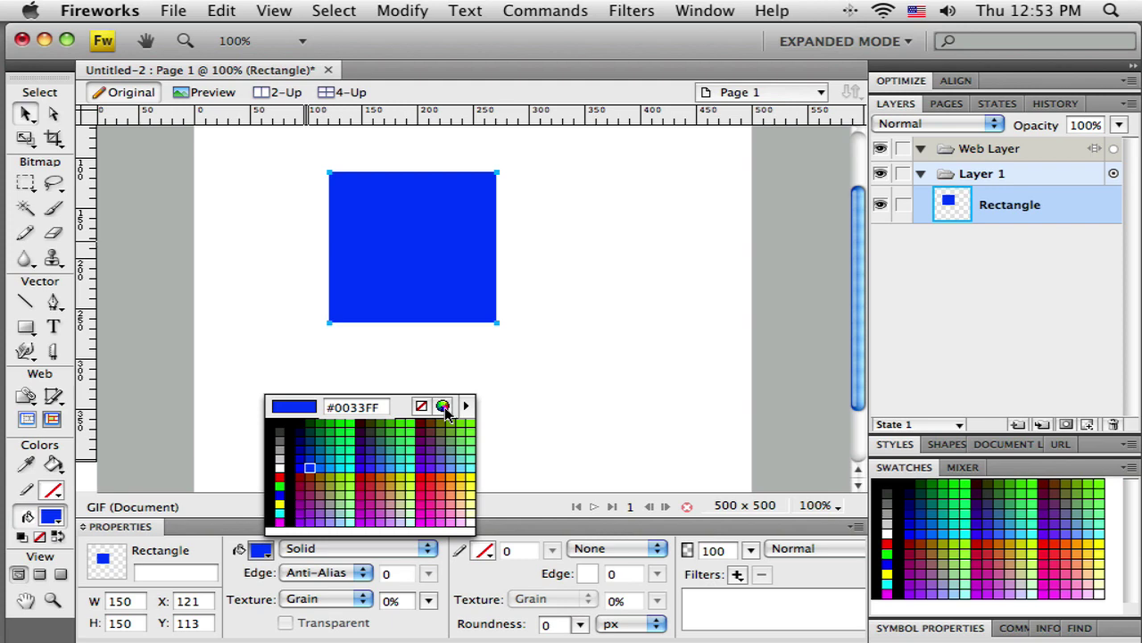
{"action": "left_click", "coordinate": [444, 406]}
{"action": "left_click_drag", "start_coordinate": [658, 107], "coordinate": [689, 138]}
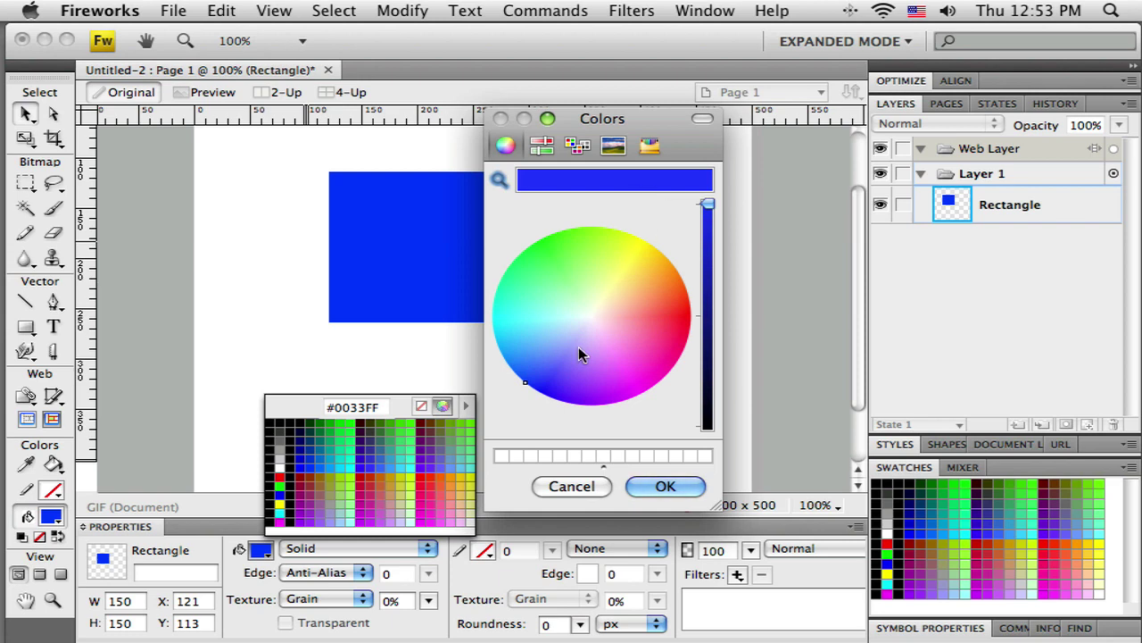
{"action": "left_click_drag", "start_coordinate": [527, 388], "coordinate": [574, 336]}
{"action": "left_click_drag", "start_coordinate": [705, 207], "coordinate": [708, 290]}
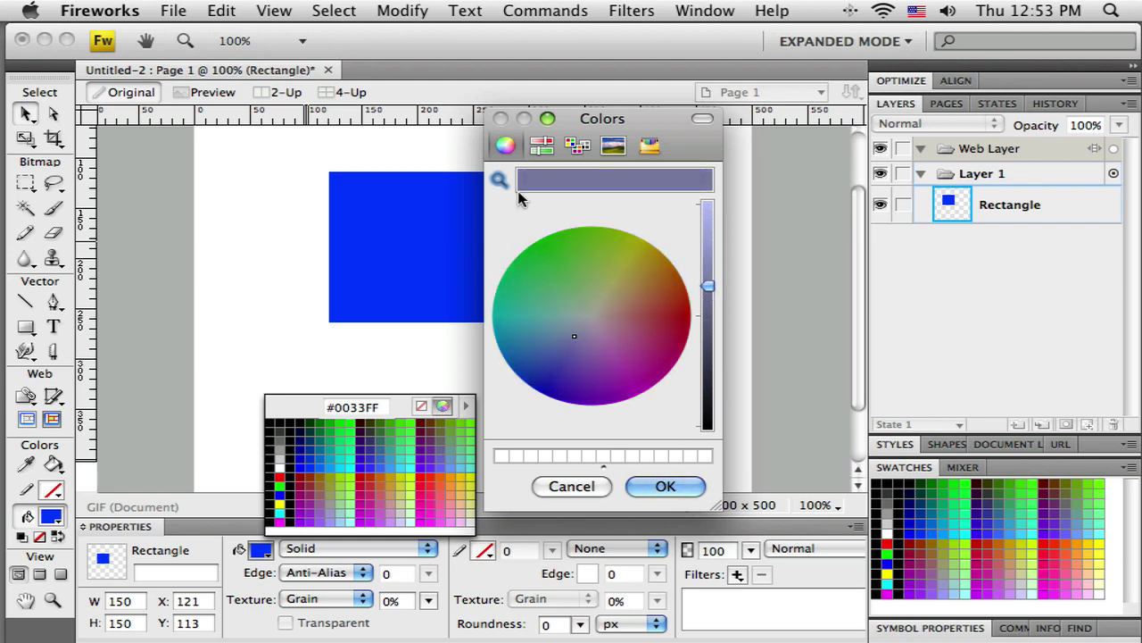
{"action": "left_click", "coordinate": [676, 485]}
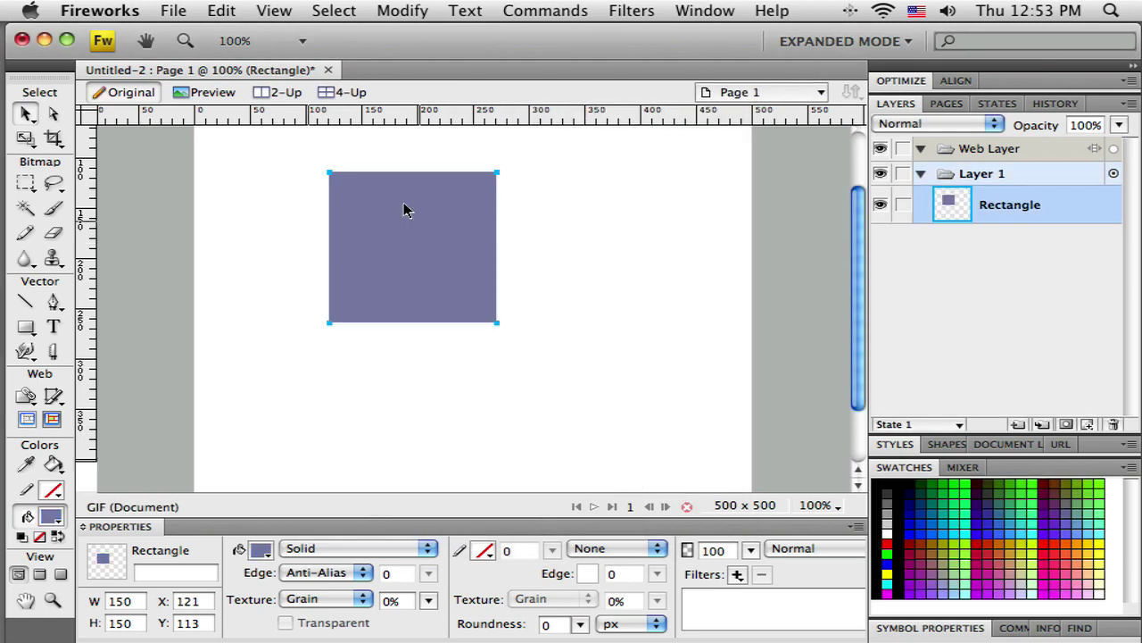
Move the square to X 100, Y 109 and change its fill to a Linear gradient.
{"action": "left_click_drag", "start_coordinate": [404, 241], "coordinate": [386, 237]}
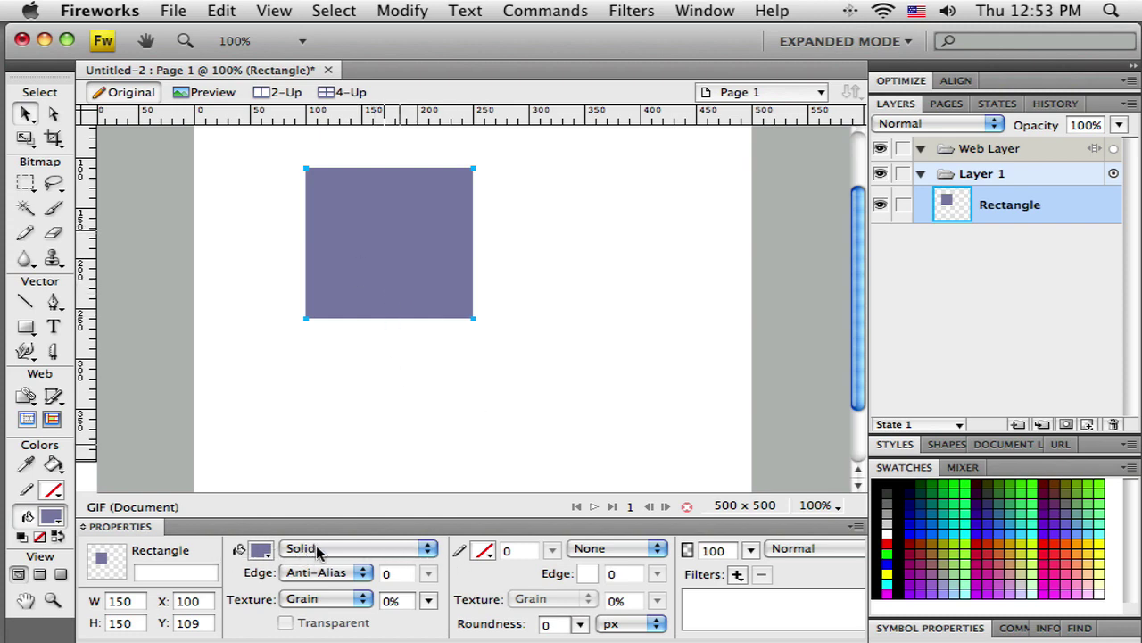
{"action": "left_click", "coordinate": [382, 551]}
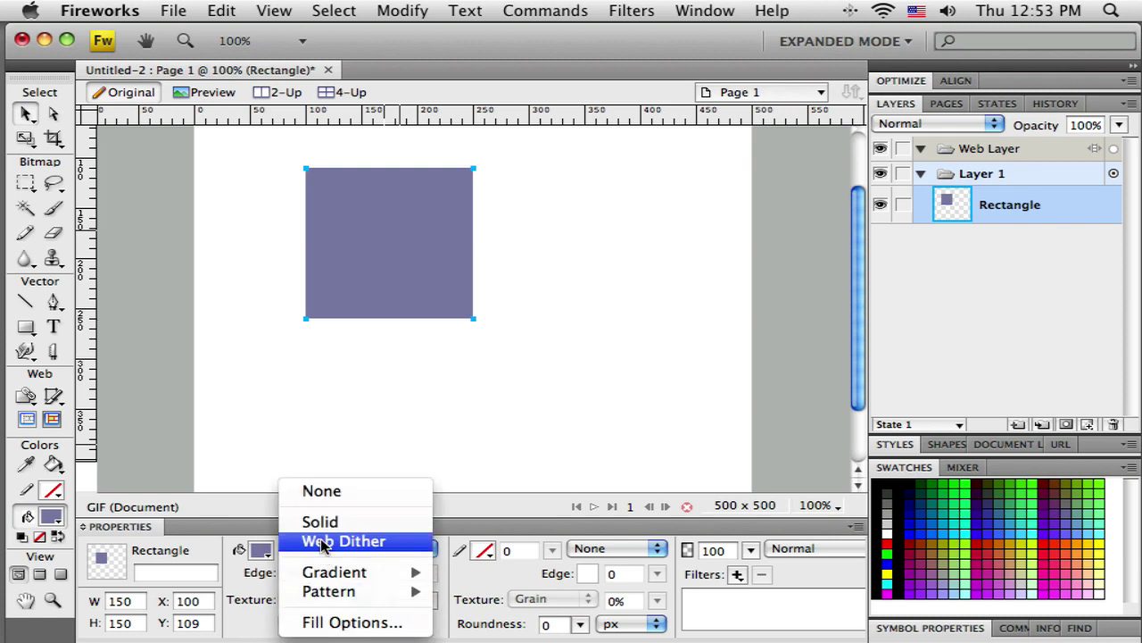
{"action": "mouse_move", "coordinate": [328, 582]}
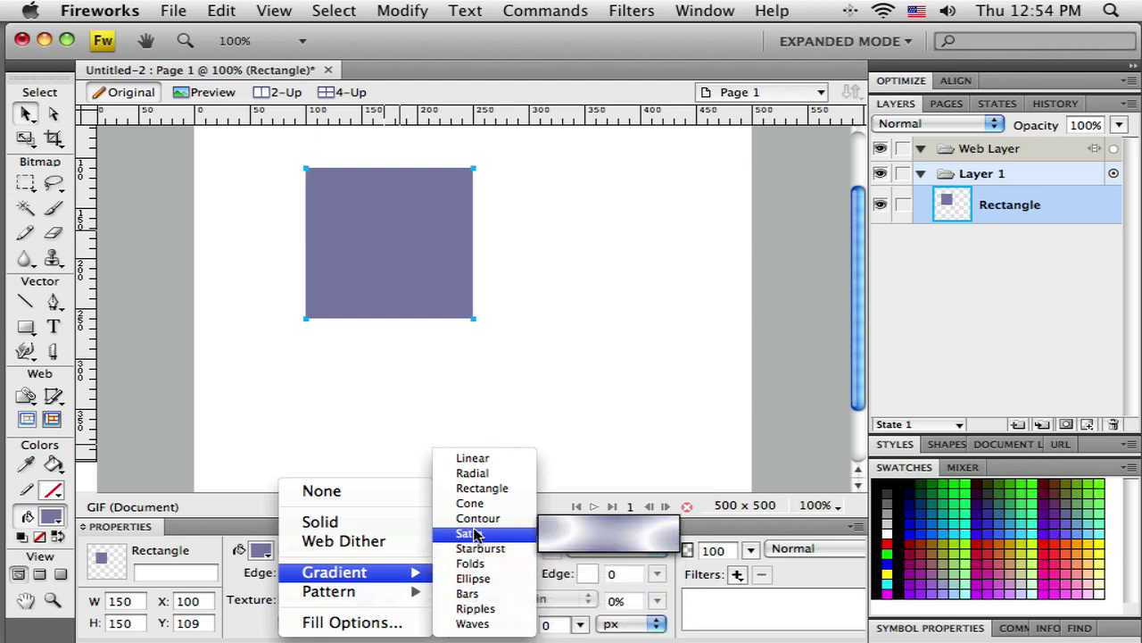
{"action": "left_click", "coordinate": [473, 460]}
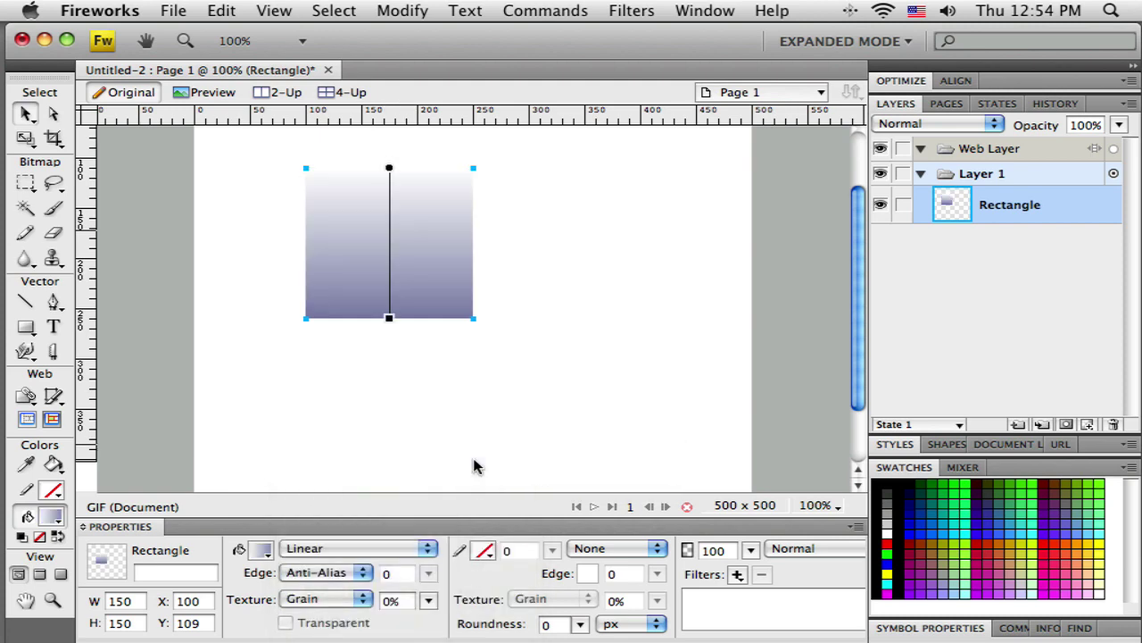
Set the gradient's start stop to black and its end stop to white.
{"action": "left_click", "coordinate": [258, 551]}
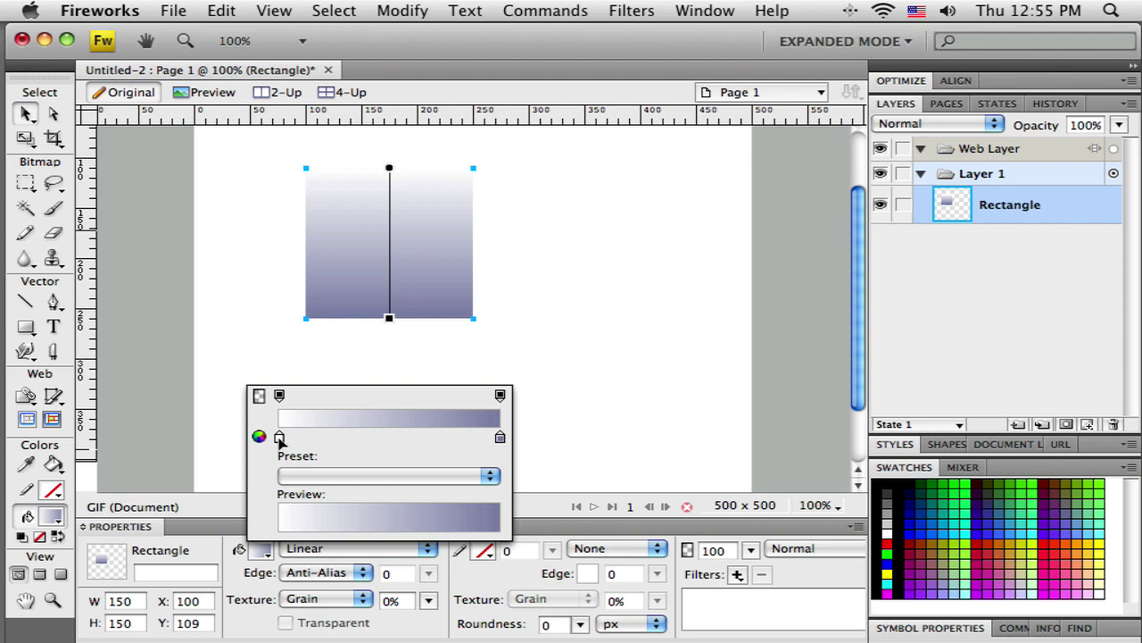
{"action": "left_click", "coordinate": [279, 436]}
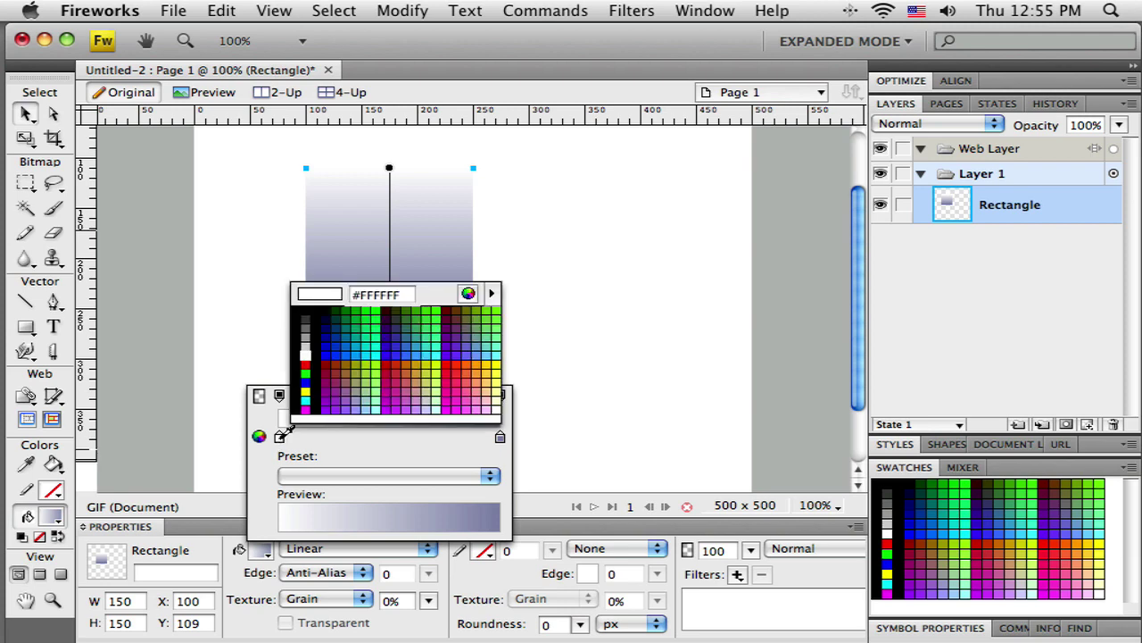
{"action": "left_click", "coordinate": [304, 401]}
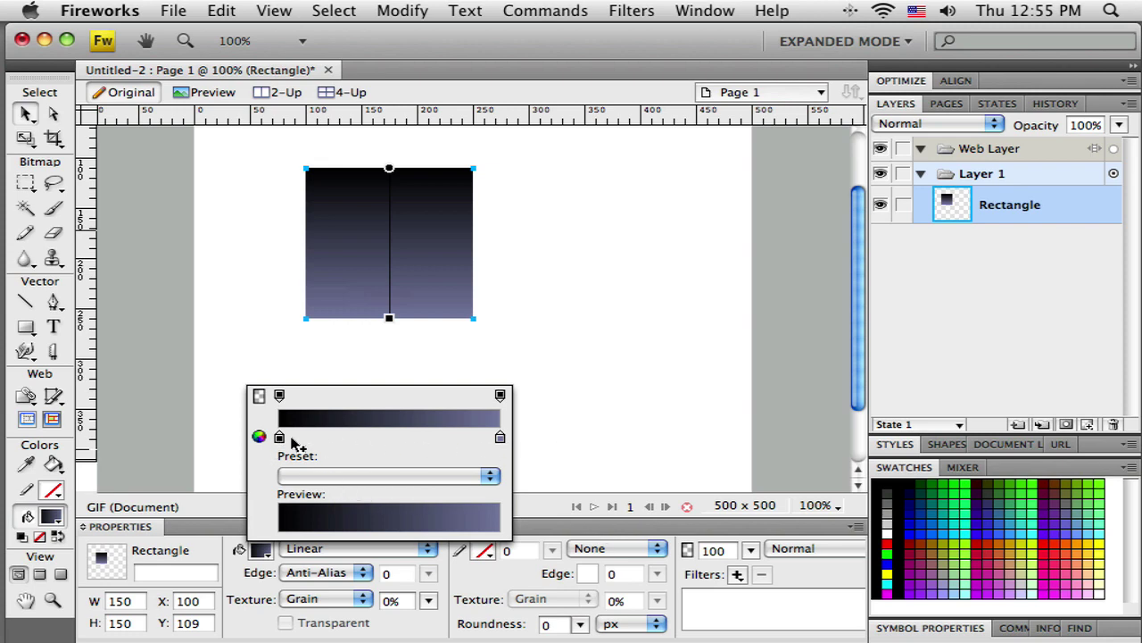
{"action": "left_click", "coordinate": [499, 438]}
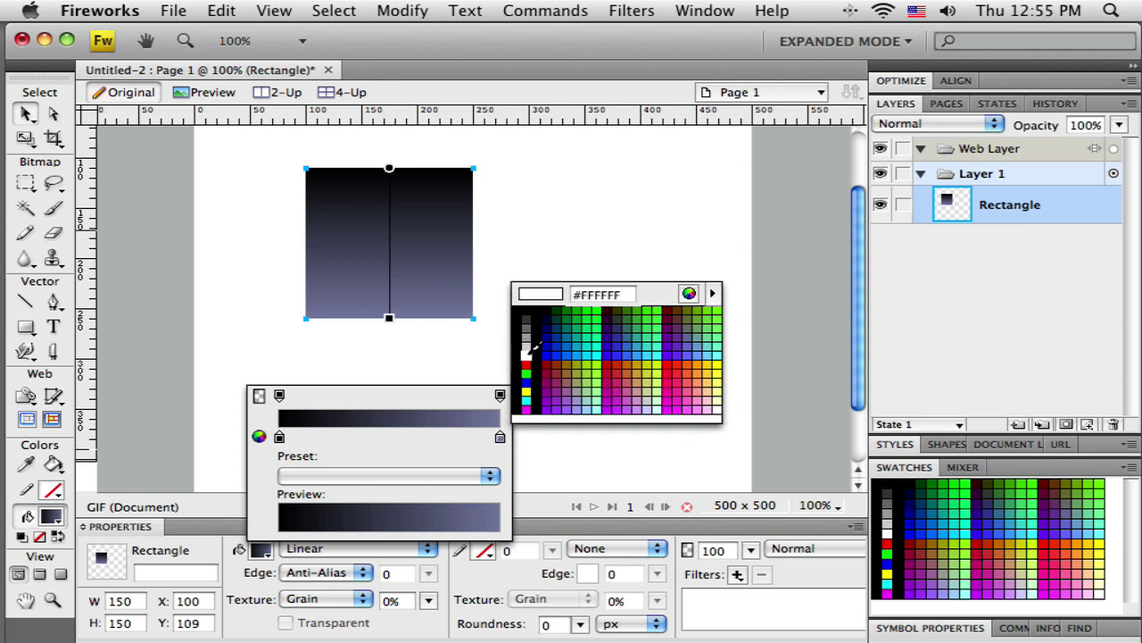
{"action": "left_click", "coordinate": [527, 353]}
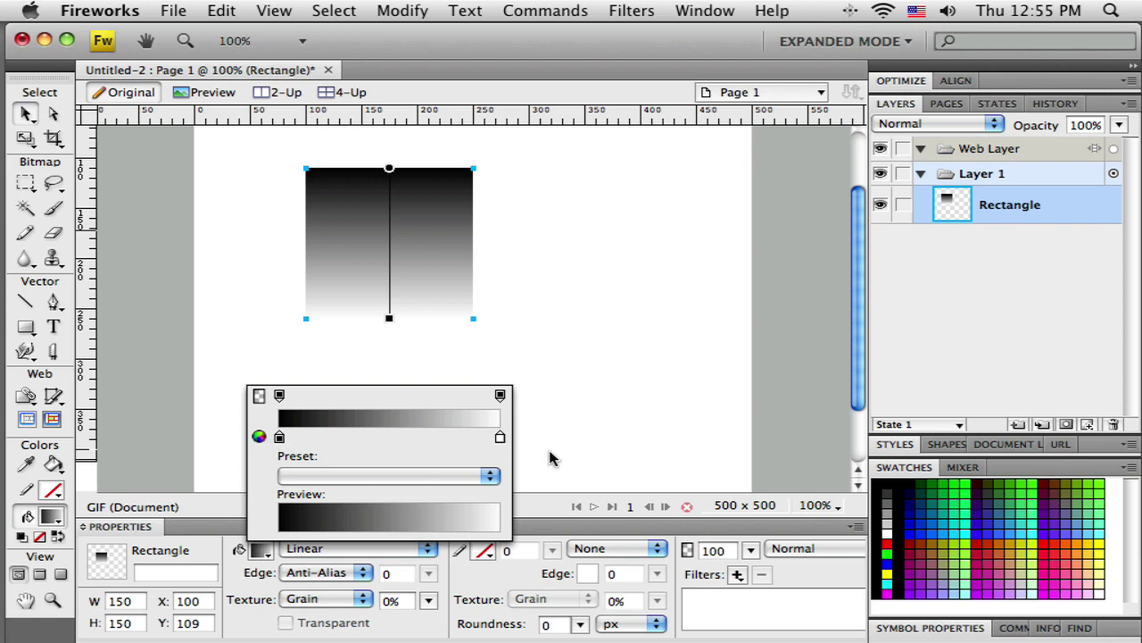
Drag the gradient's end handle up so black fades to white within the square's top half.
{"action": "left_click", "coordinate": [587, 321]}
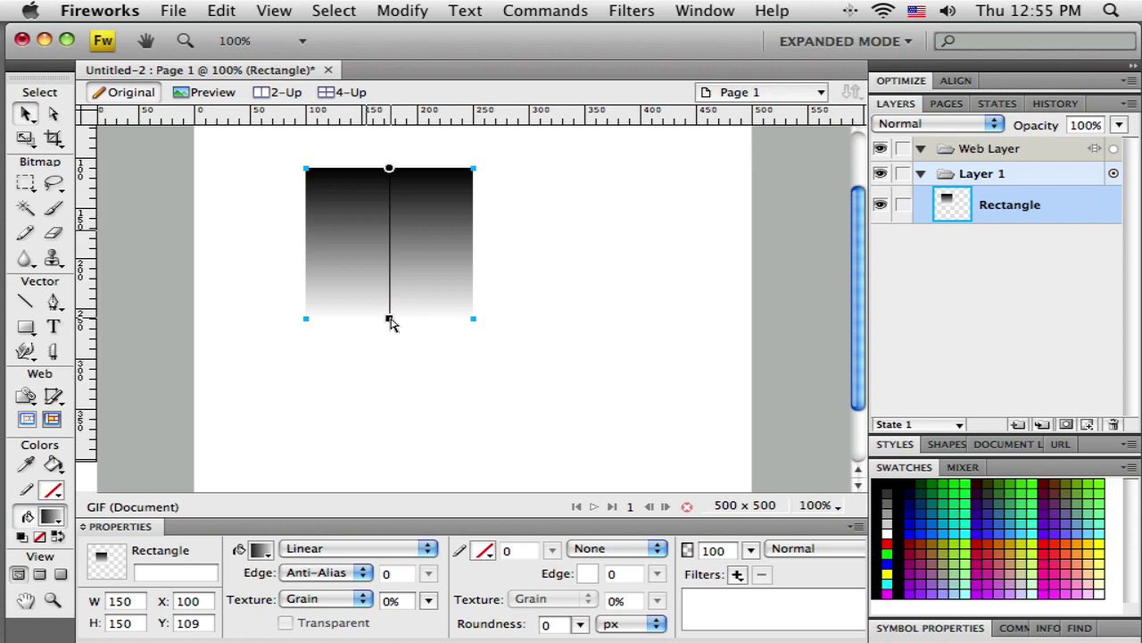
{"action": "left_click_drag", "start_coordinate": [390, 319], "coordinate": [396, 247]}
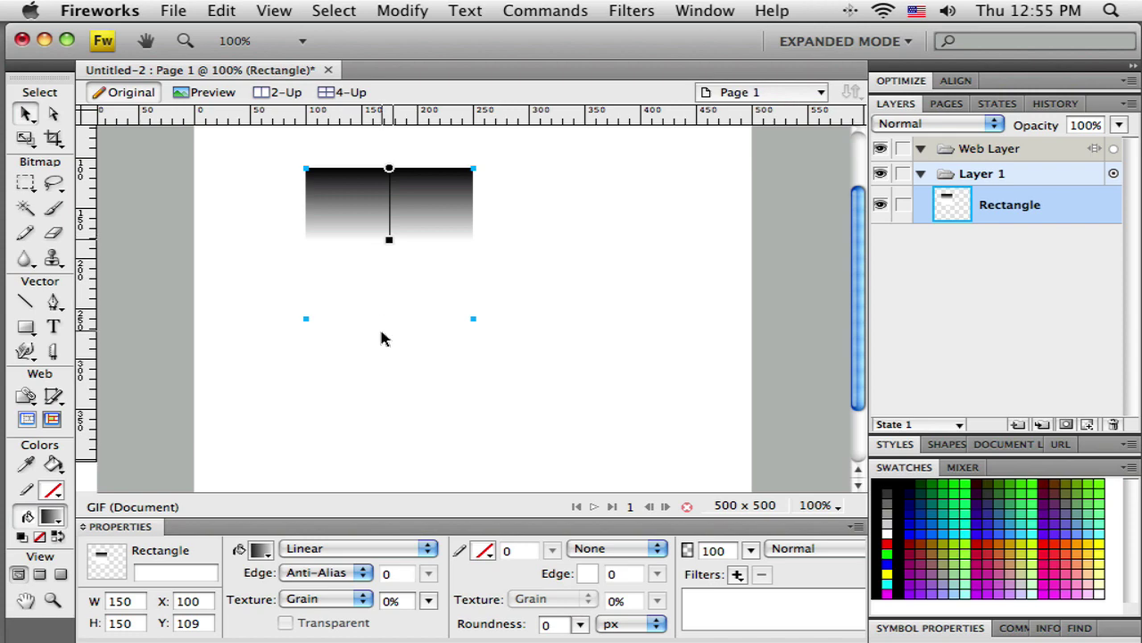
Change the gradient's ending colour to red, making it black-to-red.
{"action": "left_click", "coordinate": [261, 548]}
{"action": "left_click", "coordinate": [502, 438]}
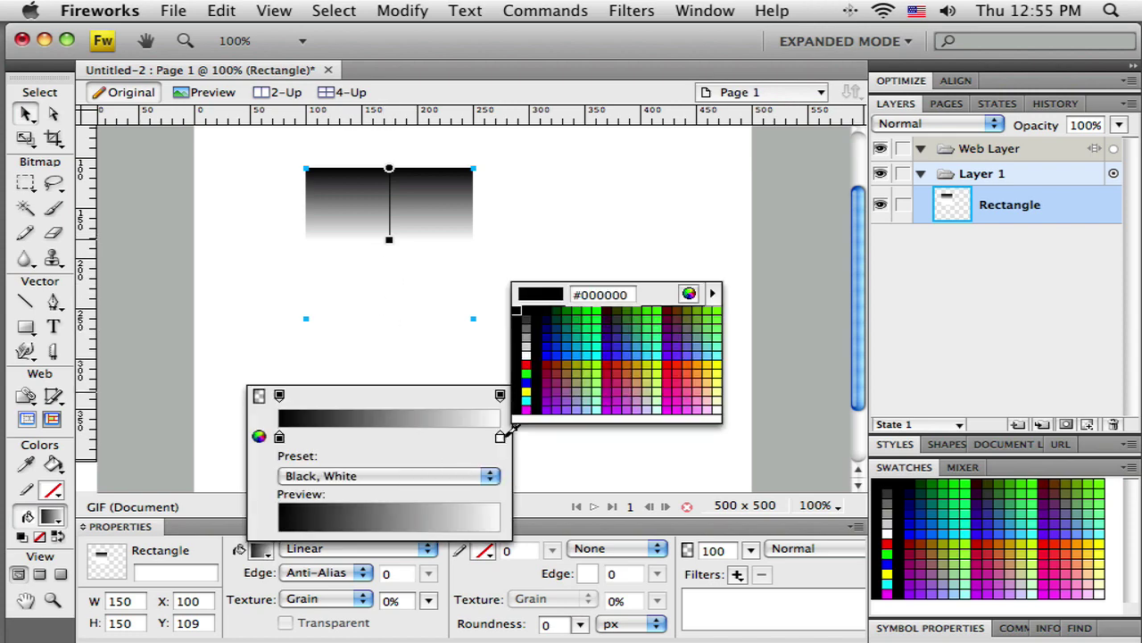
{"action": "left_click", "coordinate": [525, 371]}
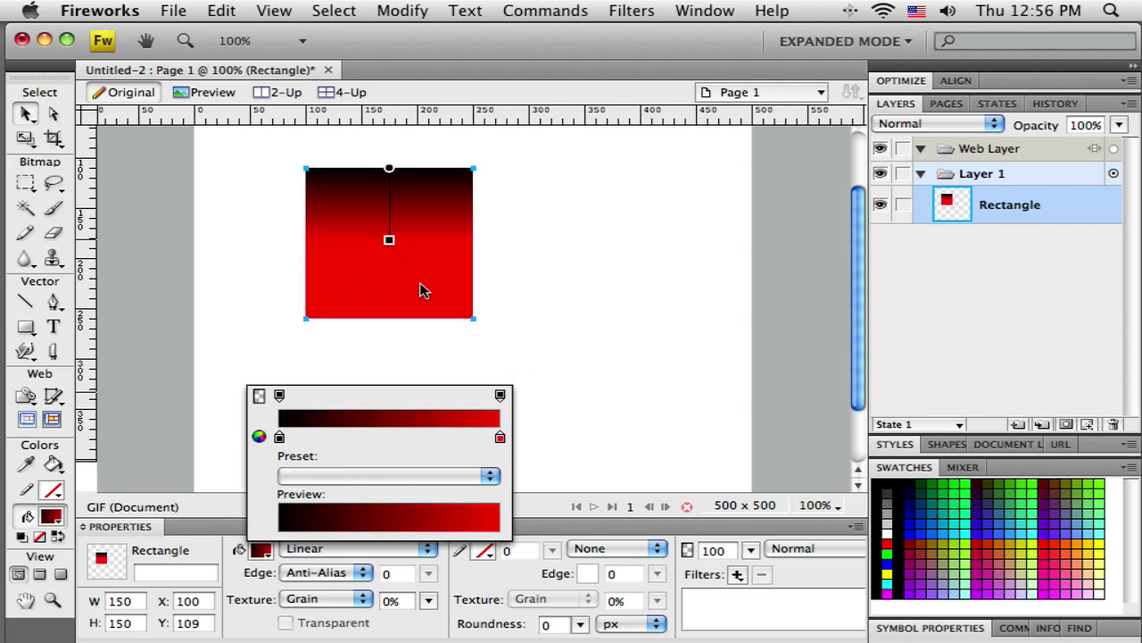
{"action": "left_click", "coordinate": [390, 170]}
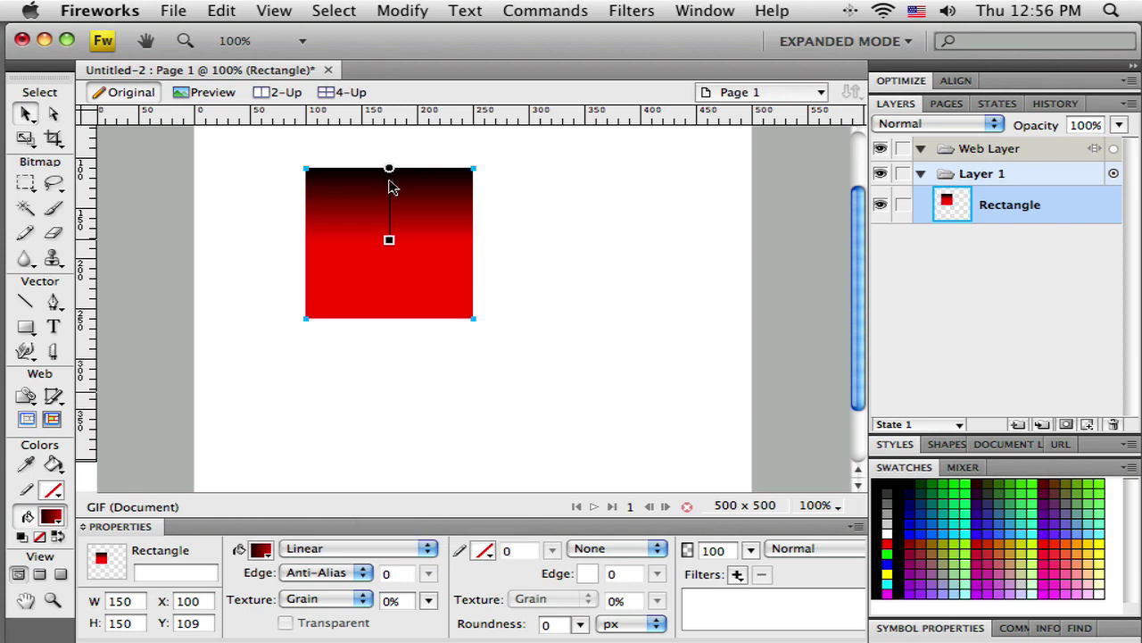
Reposition the gradient line so it runs horizontally, black at left to red at right.
{"action": "left_click_drag", "start_coordinate": [390, 170], "coordinate": [389, 208]}
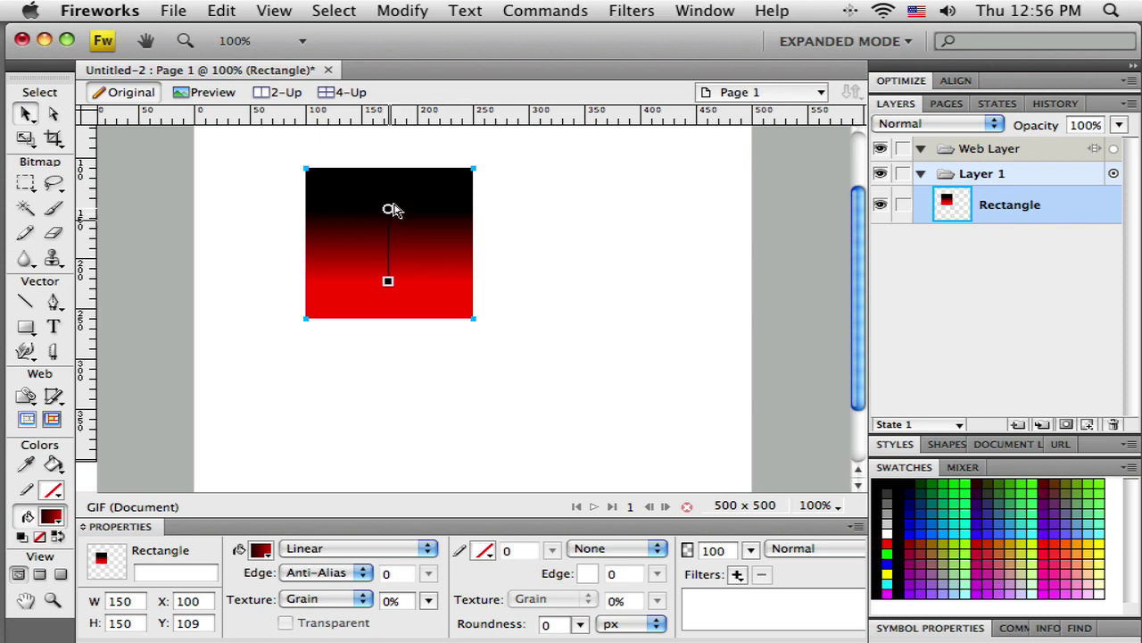
{"action": "left_click_drag", "start_coordinate": [393, 209], "coordinate": [370, 193]}
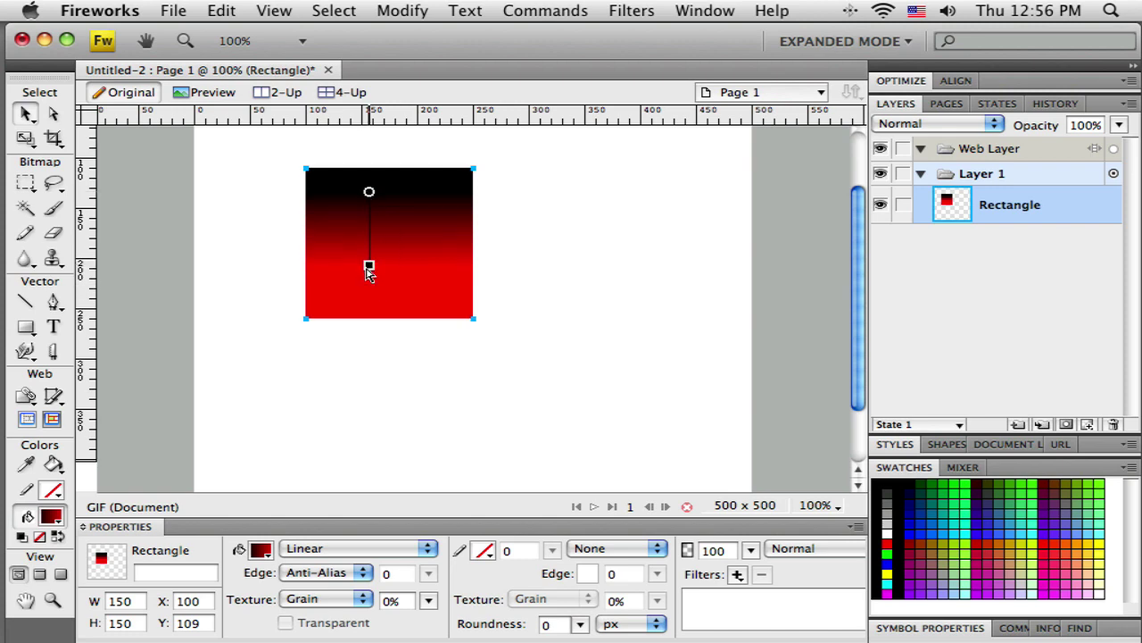
{"action": "left_click_drag", "start_coordinate": [369, 269], "coordinate": [364, 314]}
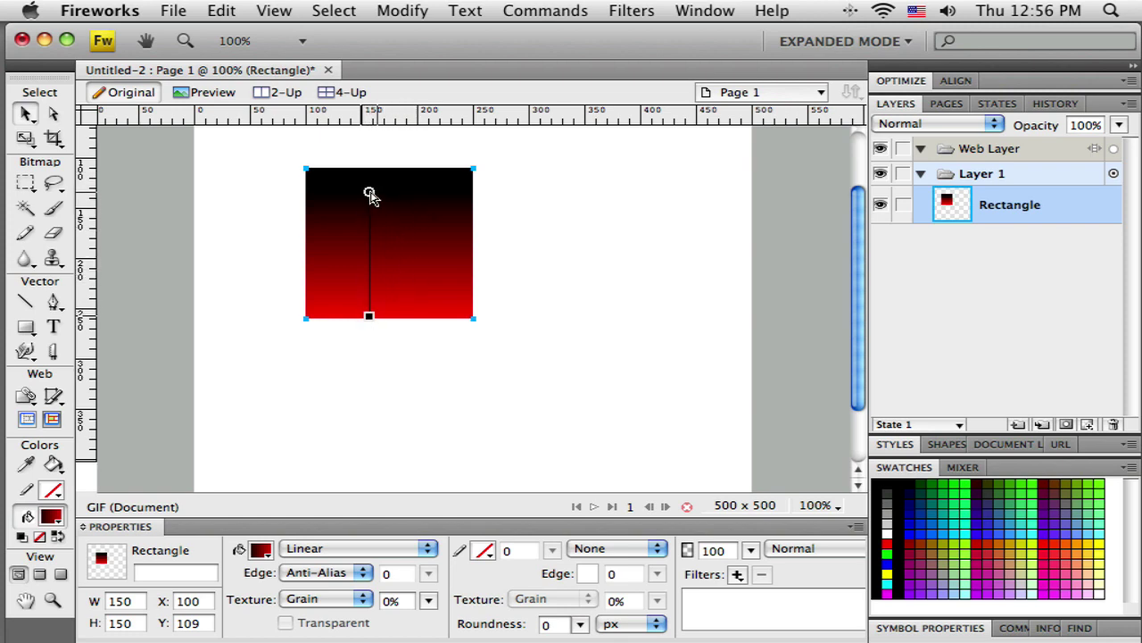
{"action": "left_click_drag", "start_coordinate": [371, 197], "coordinate": [413, 183]}
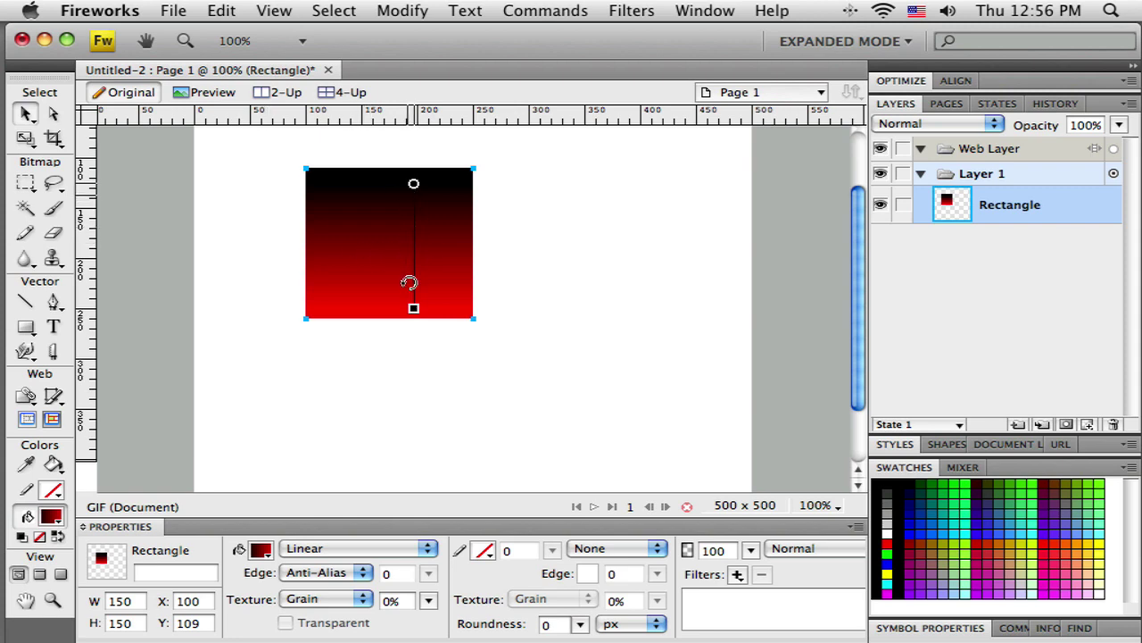
{"action": "left_click_drag", "start_coordinate": [413, 184], "coordinate": [306, 204]}
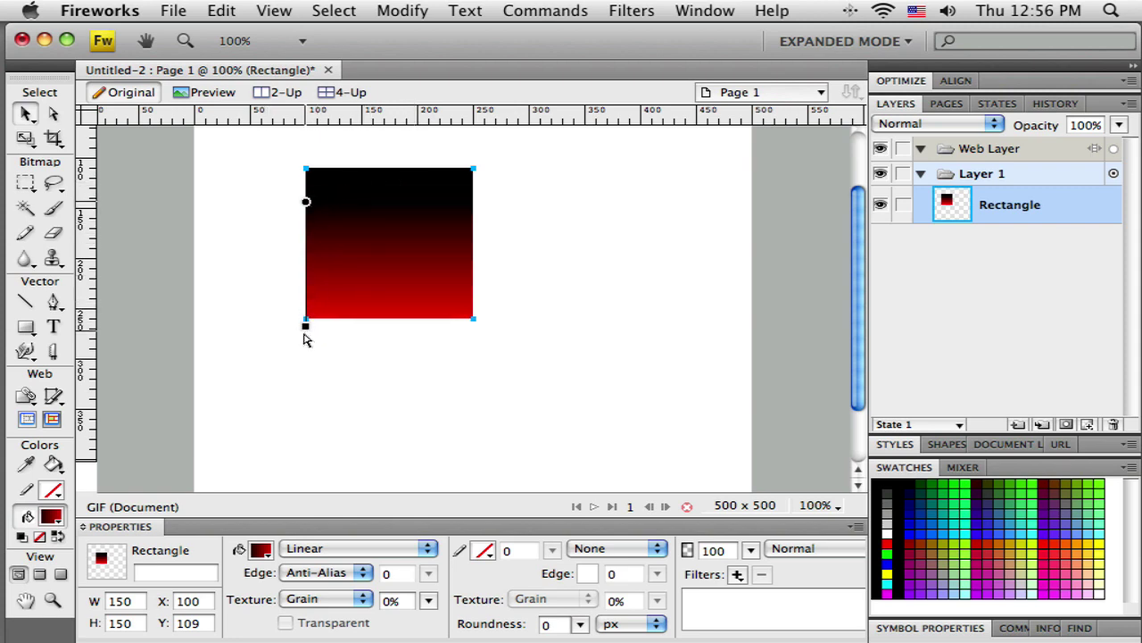
{"action": "left_click_drag", "start_coordinate": [306, 329], "coordinate": [471, 204]}
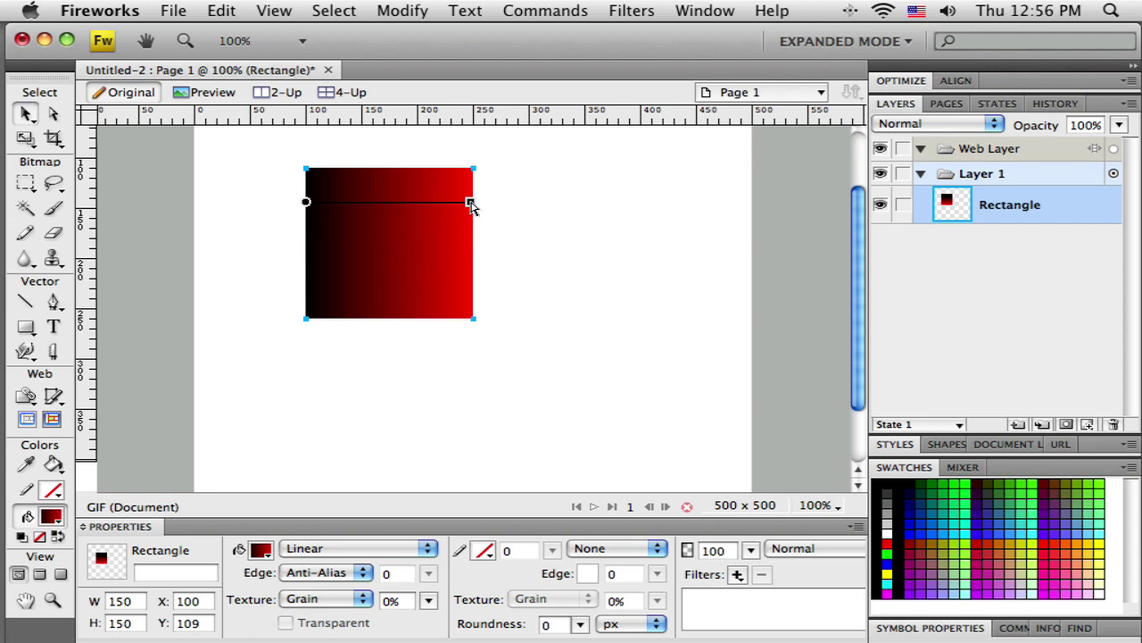
{"action": "left_click_drag", "start_coordinate": [308, 202], "coordinate": [319, 236]}
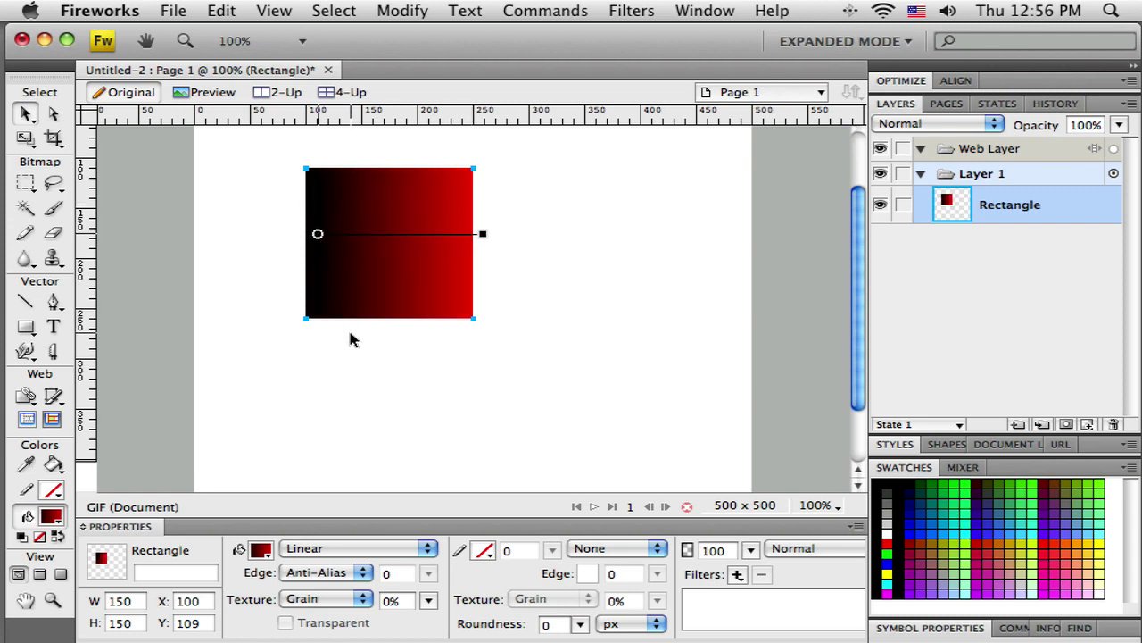
Fill the square with the Pattern > Leaves fill, scale it slightly narrower, and browse other patterns.
{"action": "left_click", "coordinate": [355, 546]}
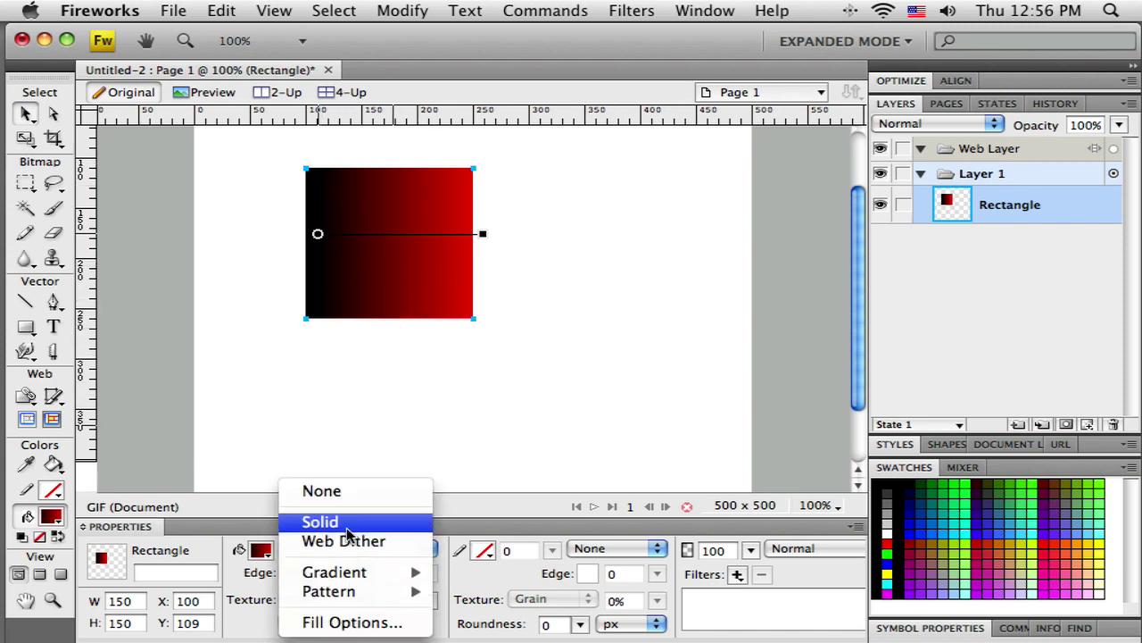
{"action": "left_click", "coordinate": [341, 521]}
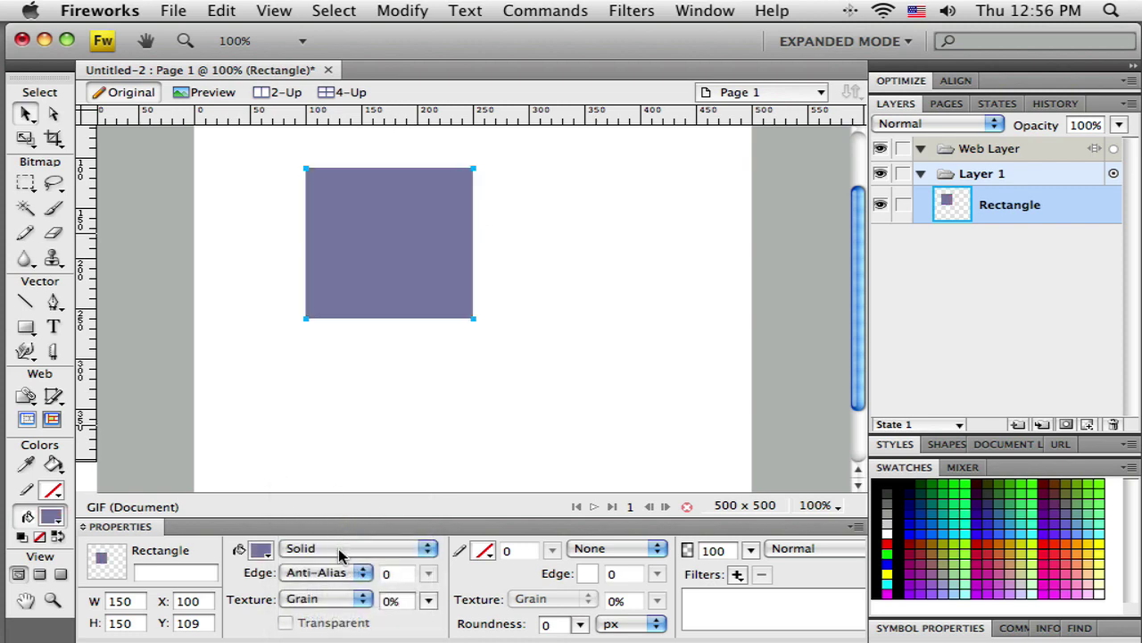
{"action": "left_click", "coordinate": [338, 548]}
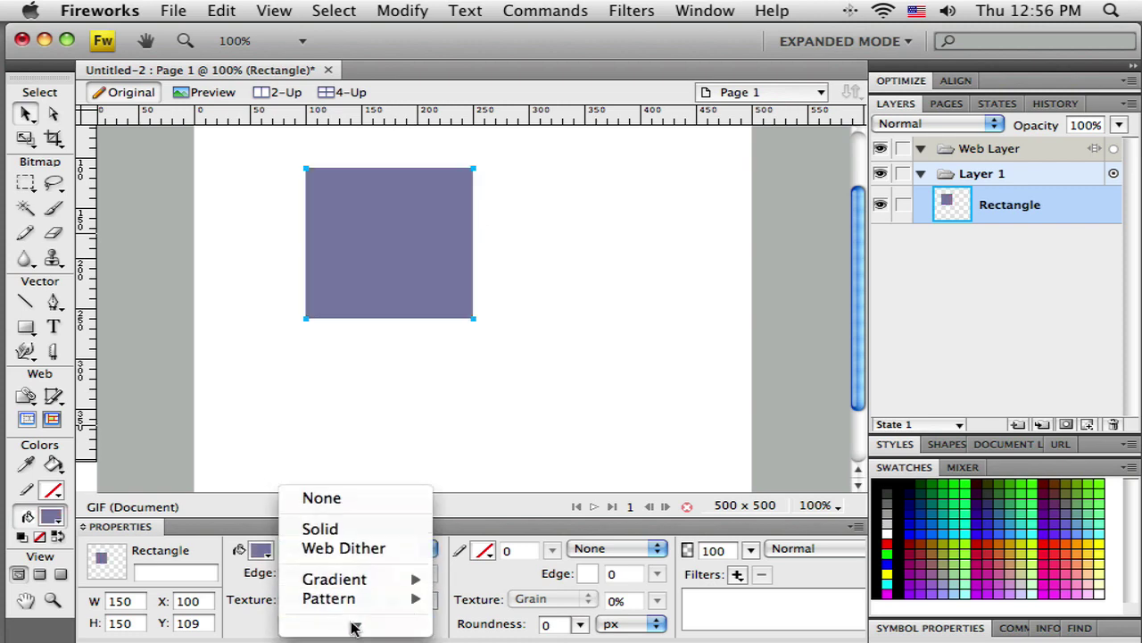
{"action": "mouse_move", "coordinate": [353, 628]}
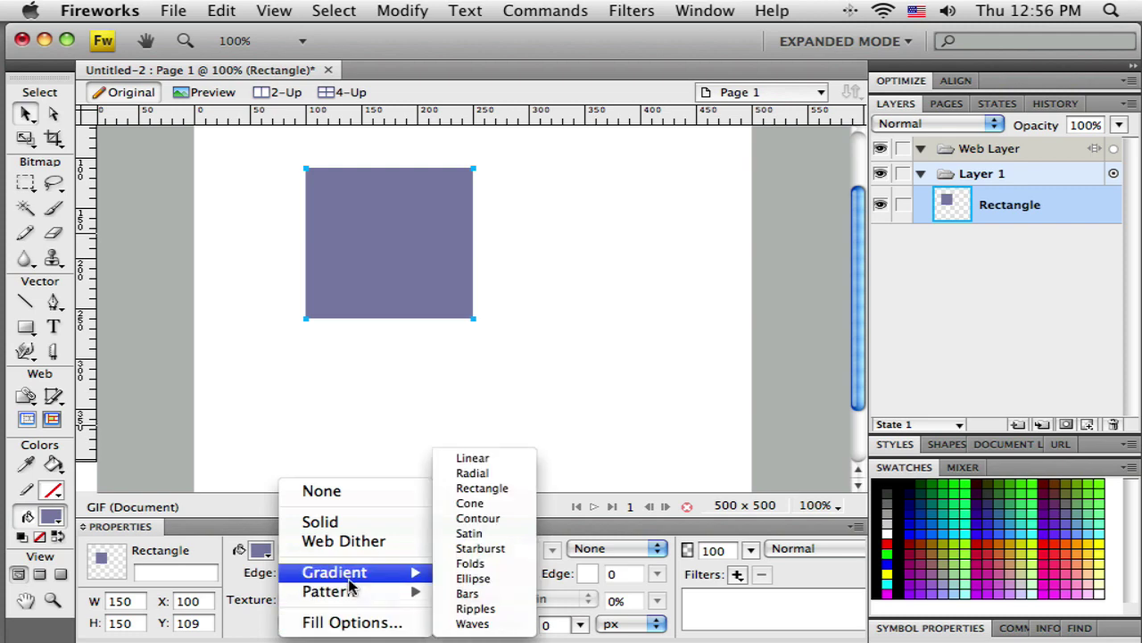
{"action": "mouse_move", "coordinate": [347, 596]}
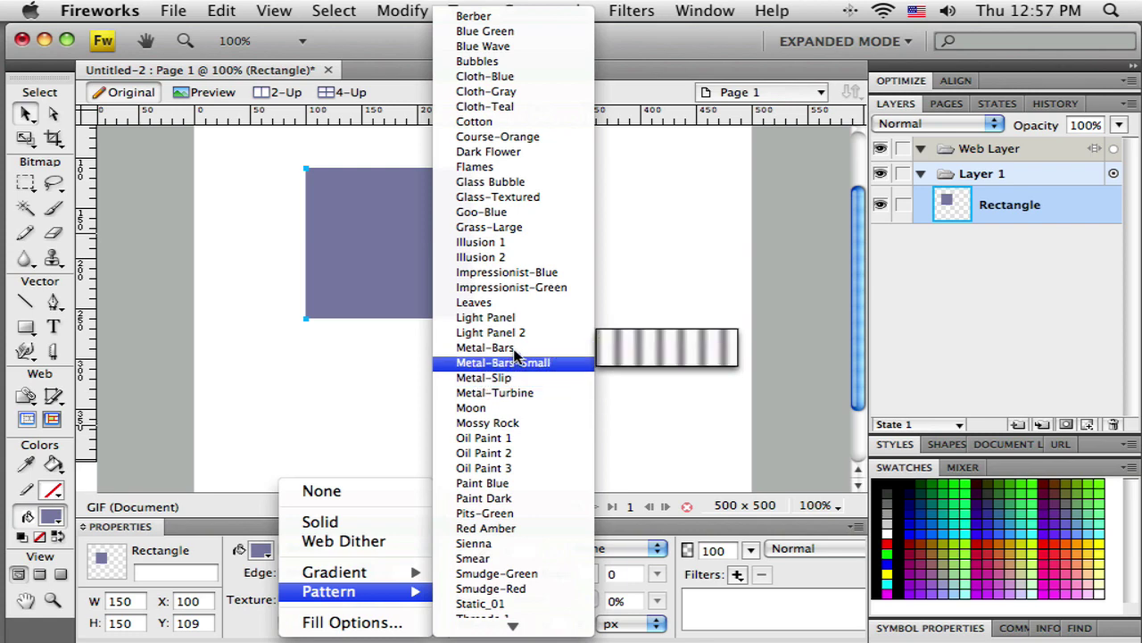
{"action": "left_click", "coordinate": [473, 303]}
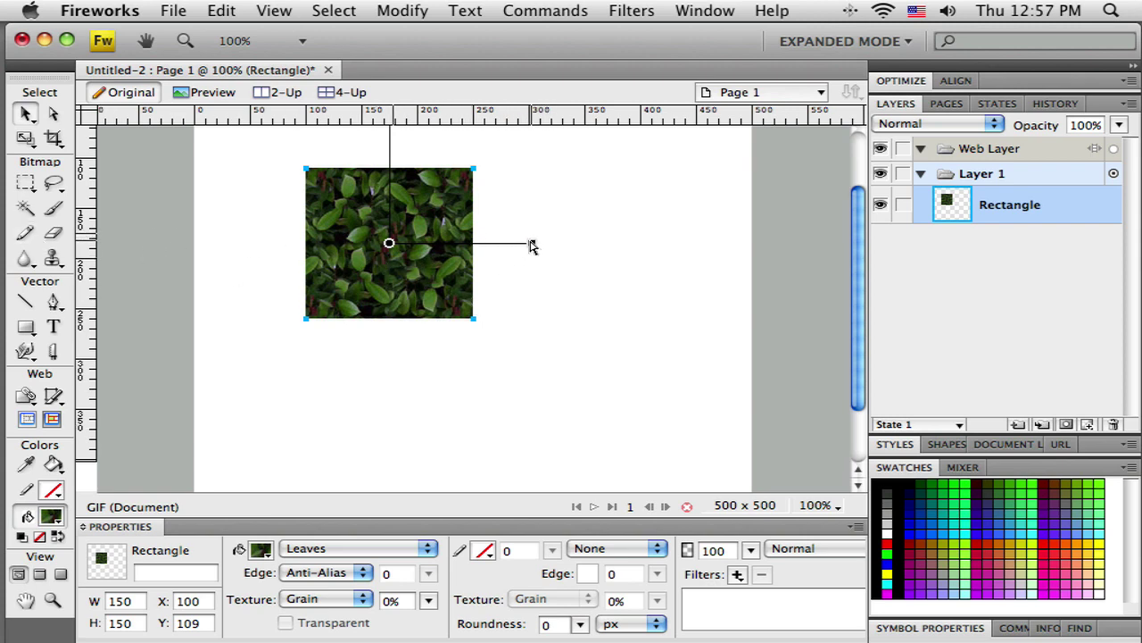
{"action": "mouse_move", "coordinate": [531, 244]}
{"action": "left_mouse_down"}
{"action": "mouse_move", "coordinate": [484, 244]}
{"action": "mouse_move", "coordinate": [516, 244]}
{"action": "left_mouse_up"}
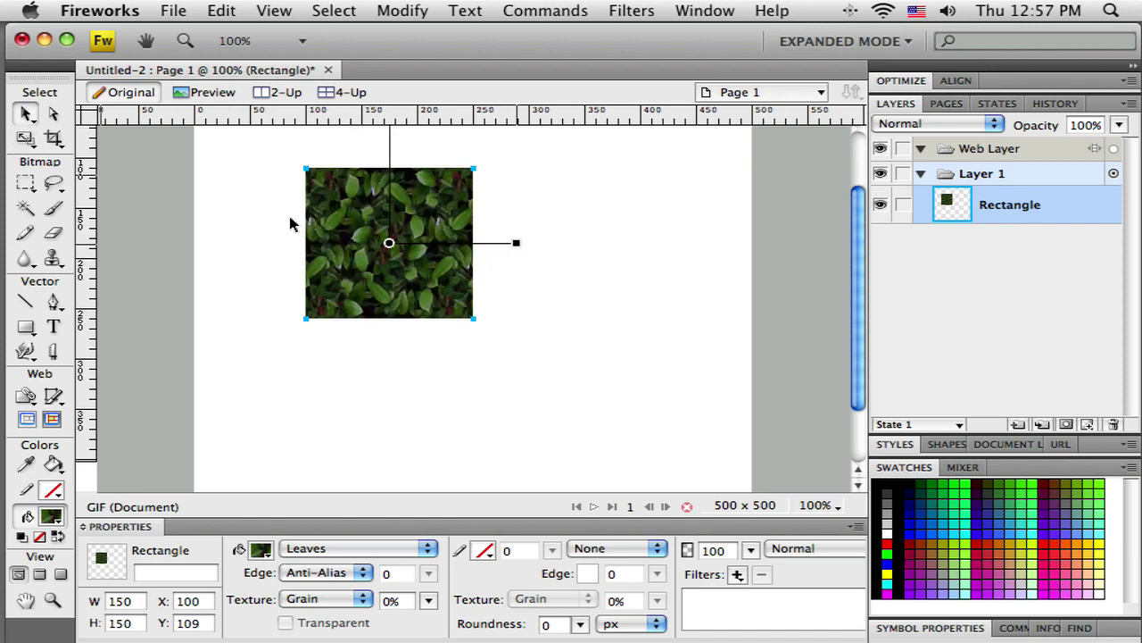
{"action": "left_click", "coordinate": [399, 549]}
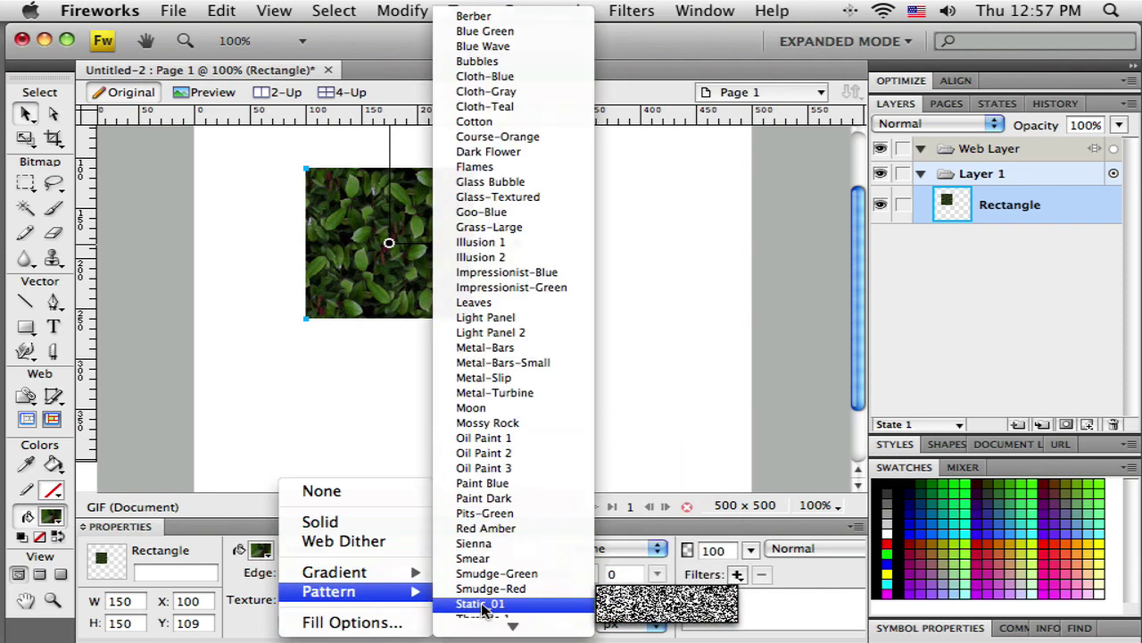
{"action": "mouse_move", "coordinate": [512, 628]}
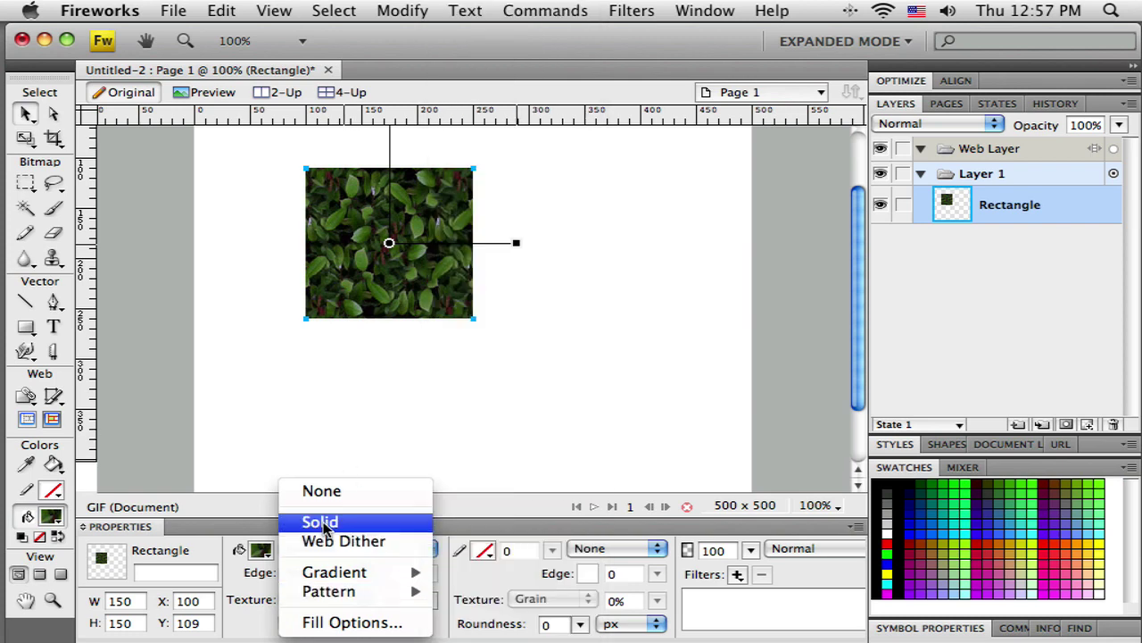
Set a solid fill with Line-Horiz 2 texture, trying amounts of 100% then about 14%.
{"action": "left_click", "coordinate": [321, 523]}
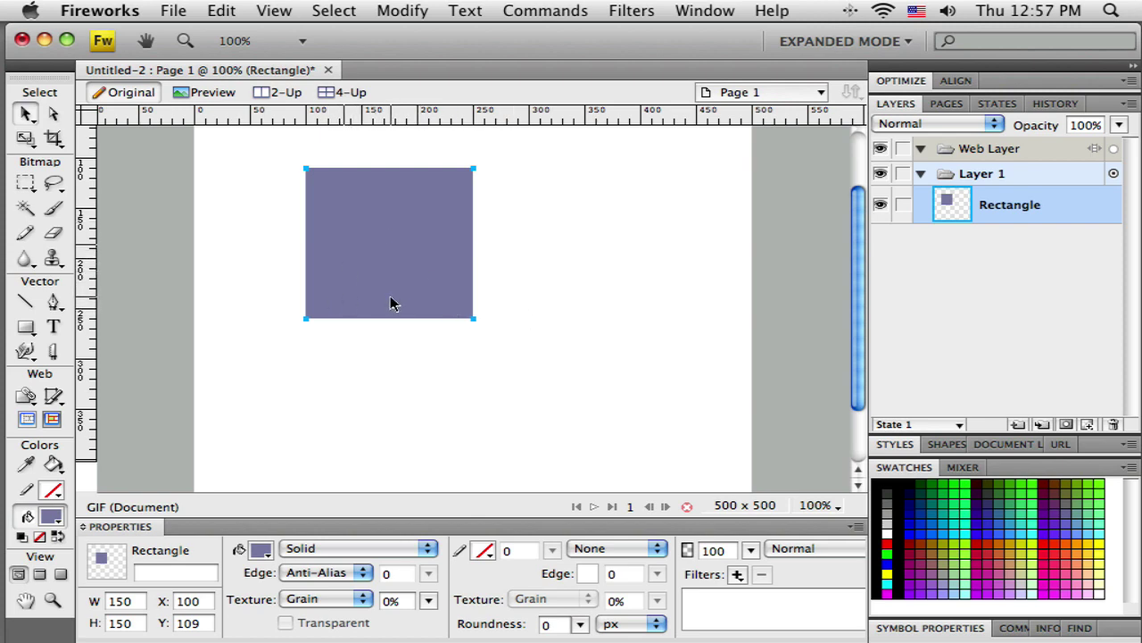
{"action": "left_click", "coordinate": [364, 600]}
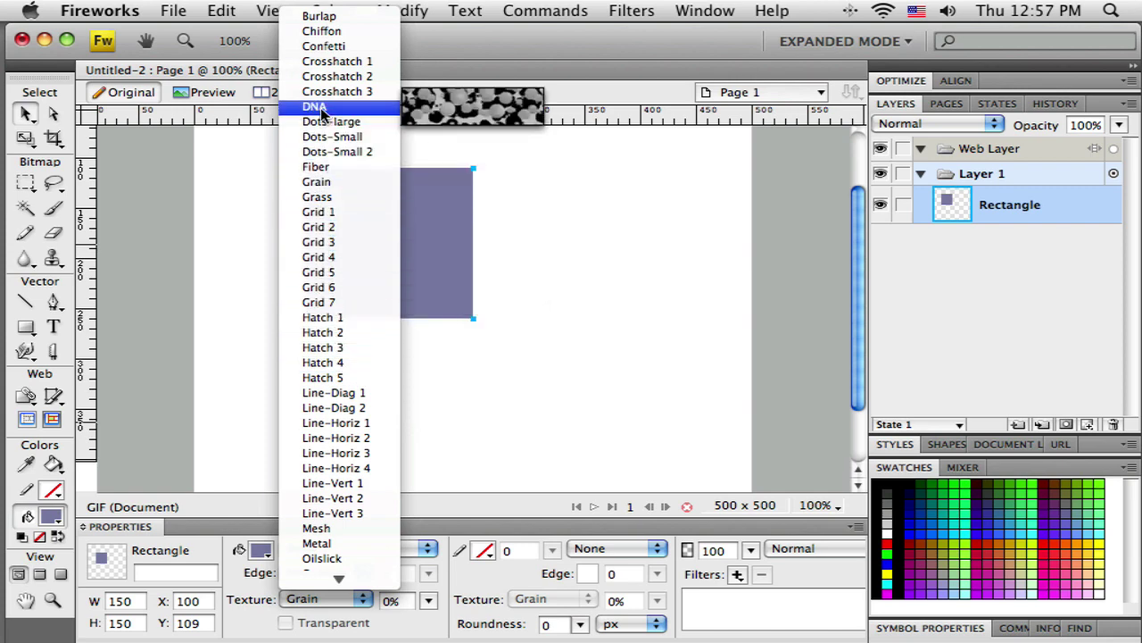
{"action": "left_click", "coordinate": [336, 453]}
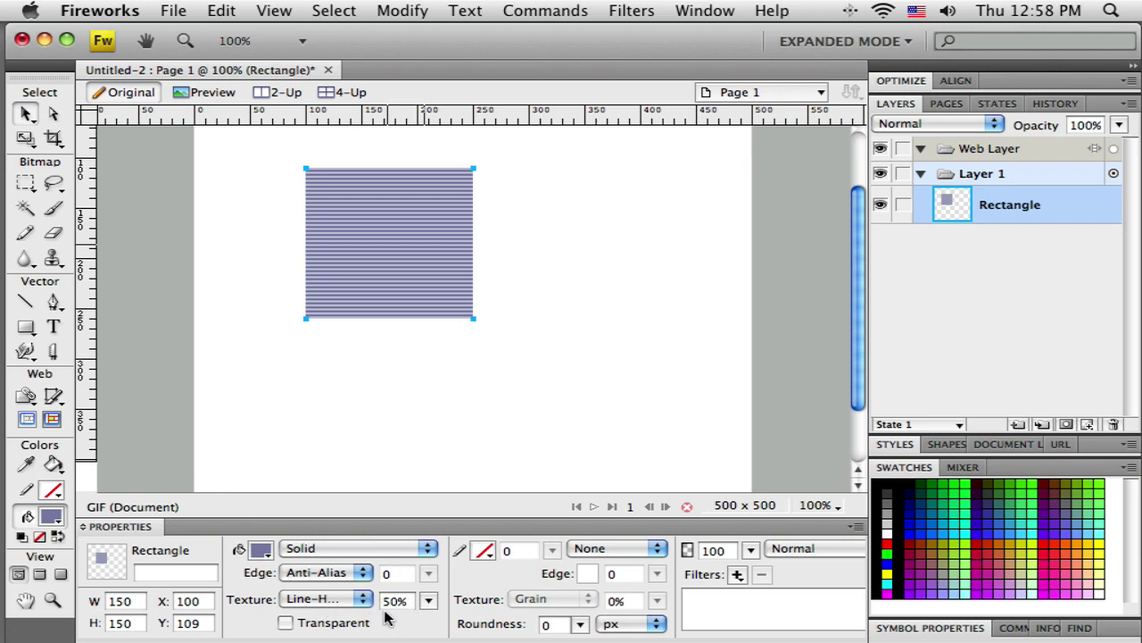
{"action": "left_click_drag", "start_coordinate": [432, 607], "coordinate": [432, 536]}
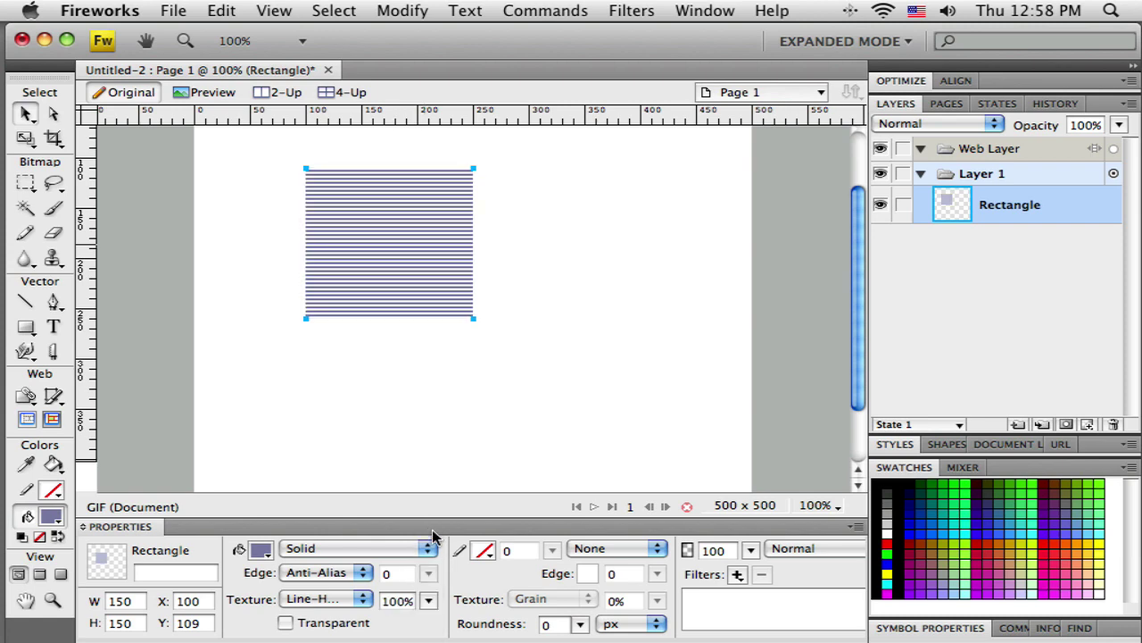
{"action": "mouse_move", "coordinate": [428, 607]}
{"action": "left_mouse_down"}
{"action": "mouse_move", "coordinate": [429, 545]}
{"action": "mouse_move", "coordinate": [430, 624]}
{"action": "left_mouse_up"}
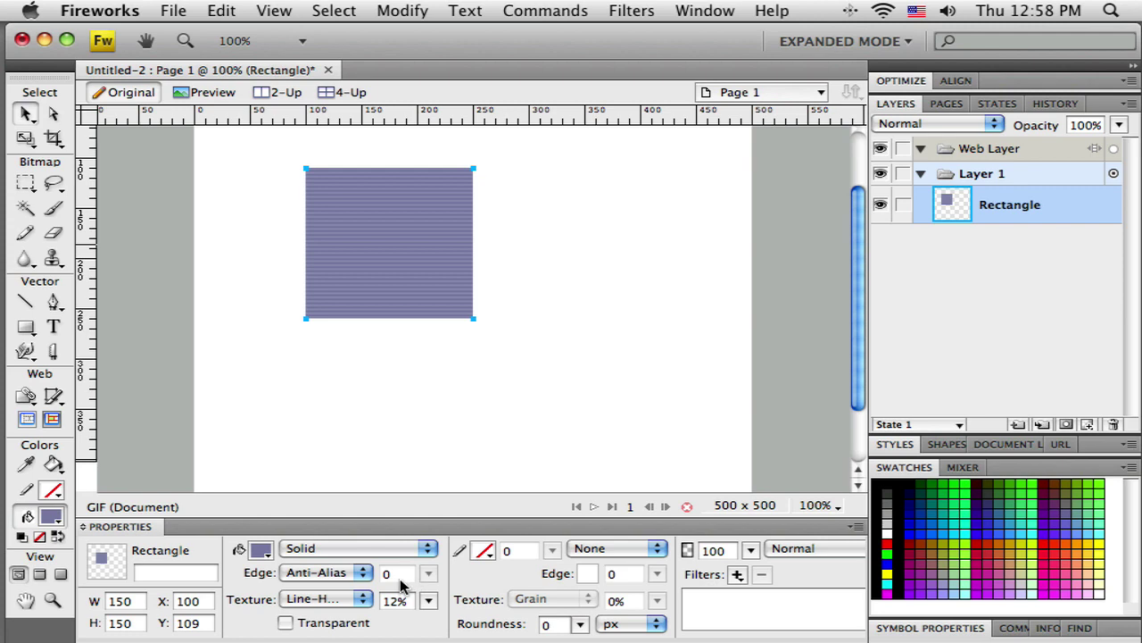
Set the texture amount to 0% and move the square to X 175, Y 143.
{"action": "left_click", "coordinate": [362, 599]}
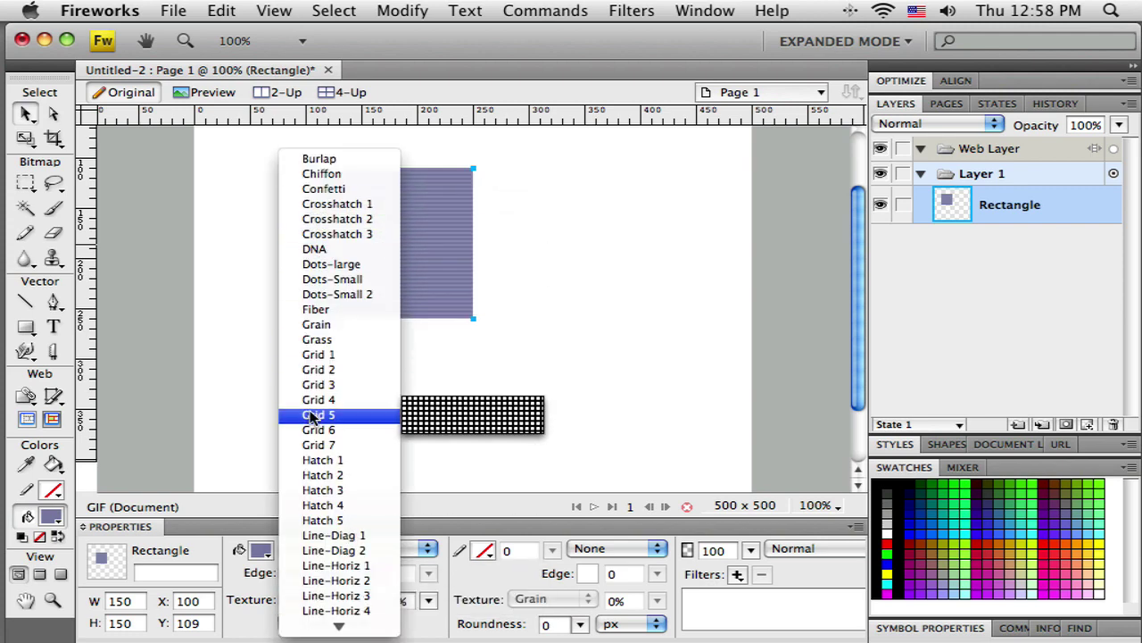
{"action": "left_click", "coordinate": [489, 450]}
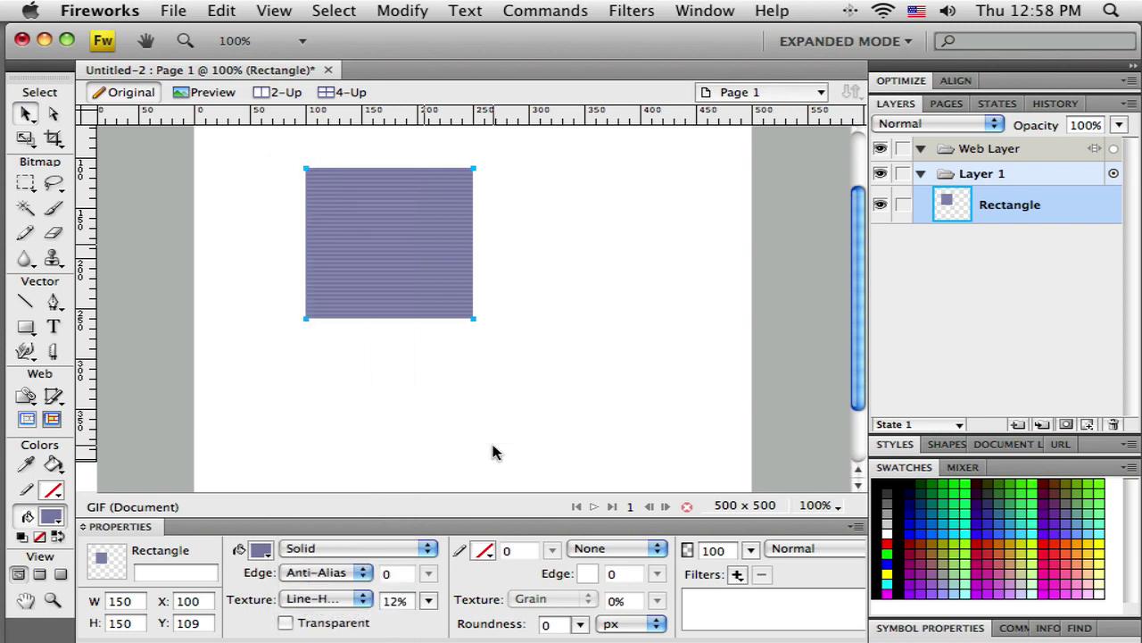
{"action": "left_click", "coordinate": [427, 602]}
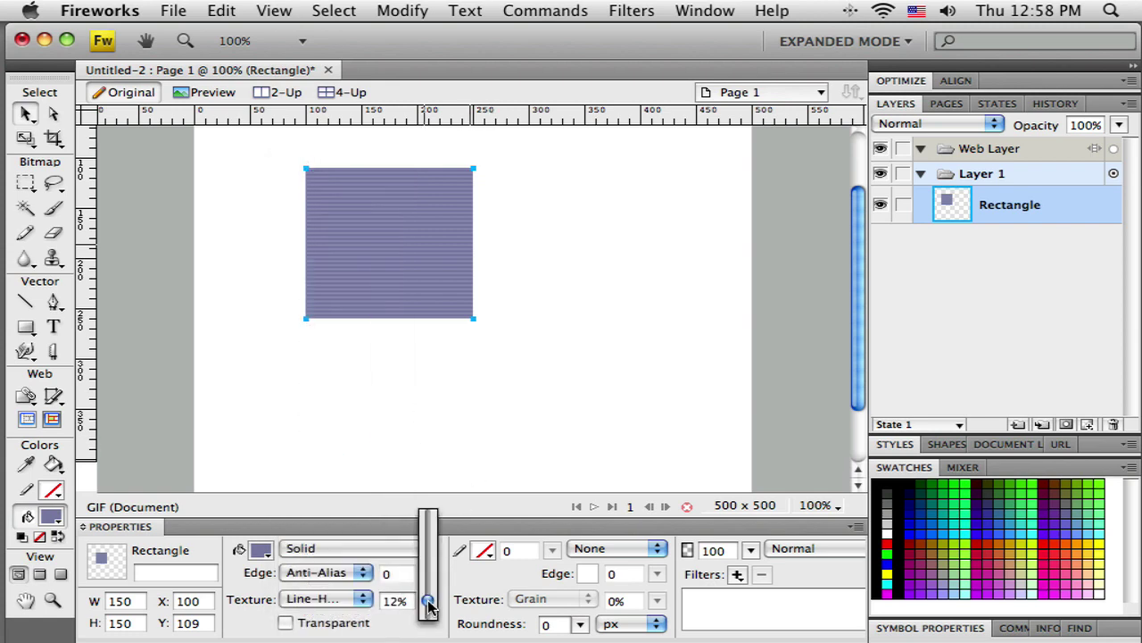
{"action": "left_click_drag", "start_coordinate": [429, 606], "coordinate": [433, 631]}
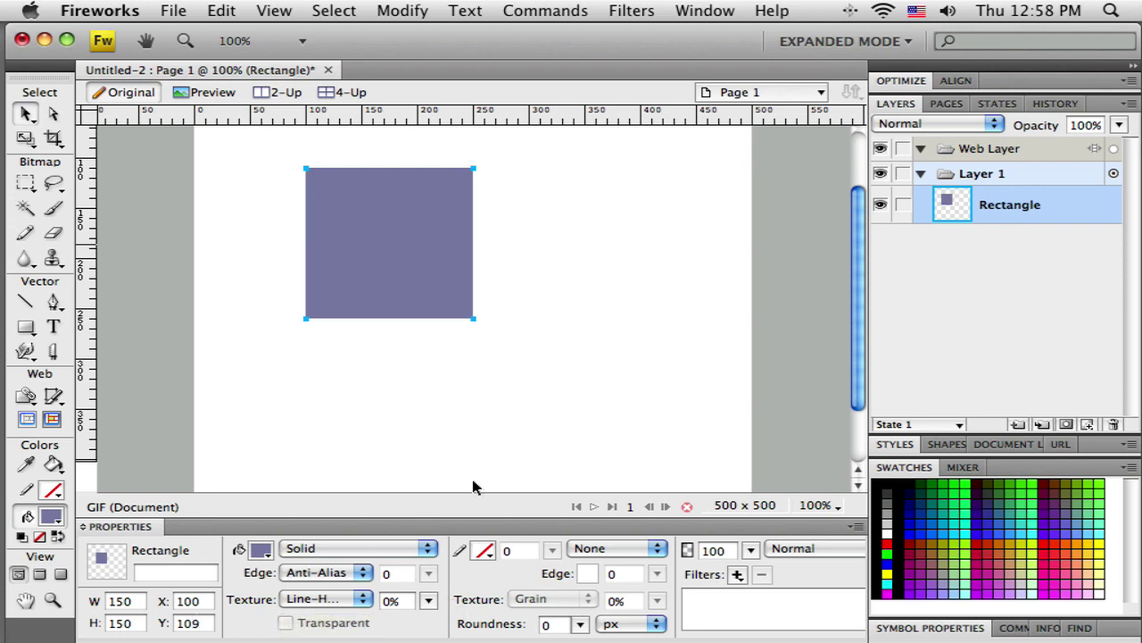
{"action": "left_click_drag", "start_coordinate": [426, 243], "coordinate": [510, 277]}
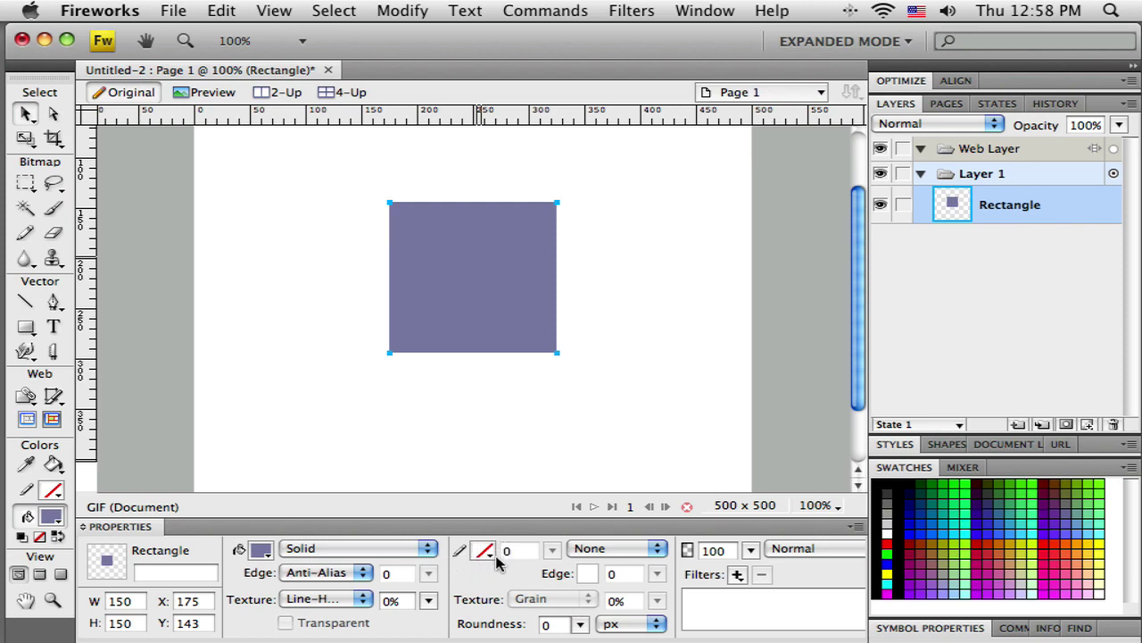
Outline the square with a black Basic > Soft Line stroke, 7 pixels thick.
{"action": "left_click", "coordinate": [483, 553]}
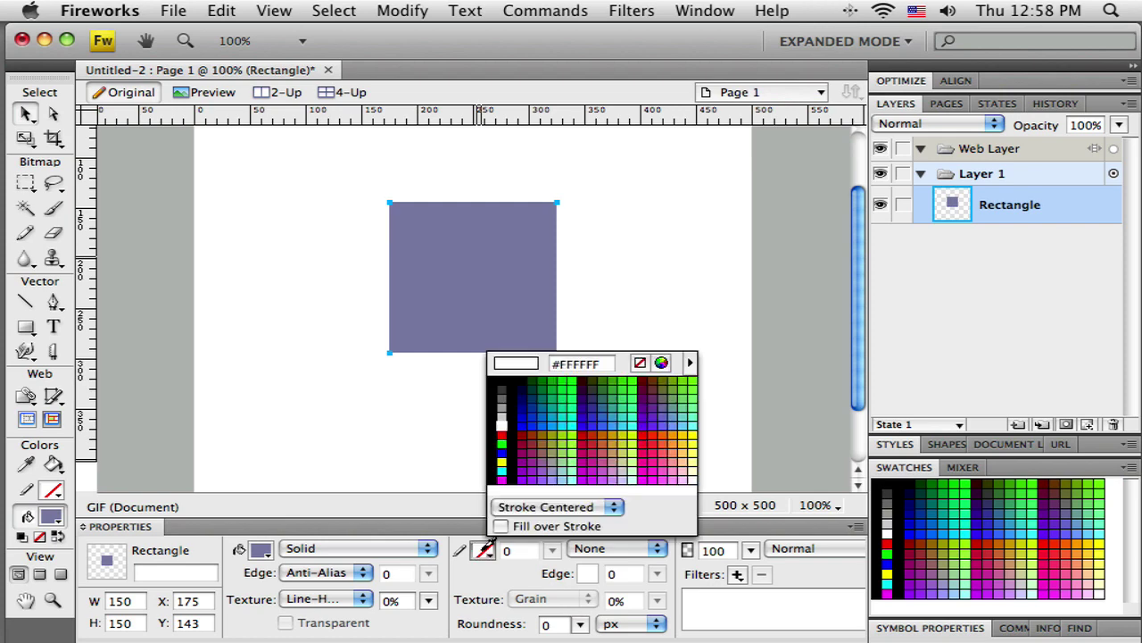
{"action": "left_click", "coordinate": [497, 471]}
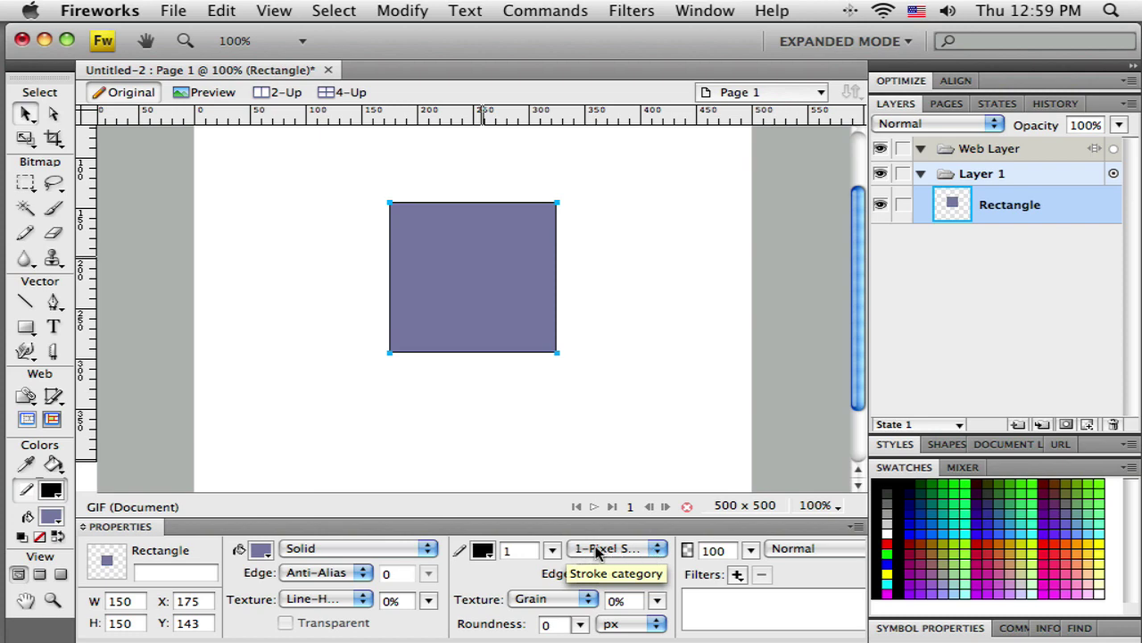
{"action": "left_click", "coordinate": [624, 549]}
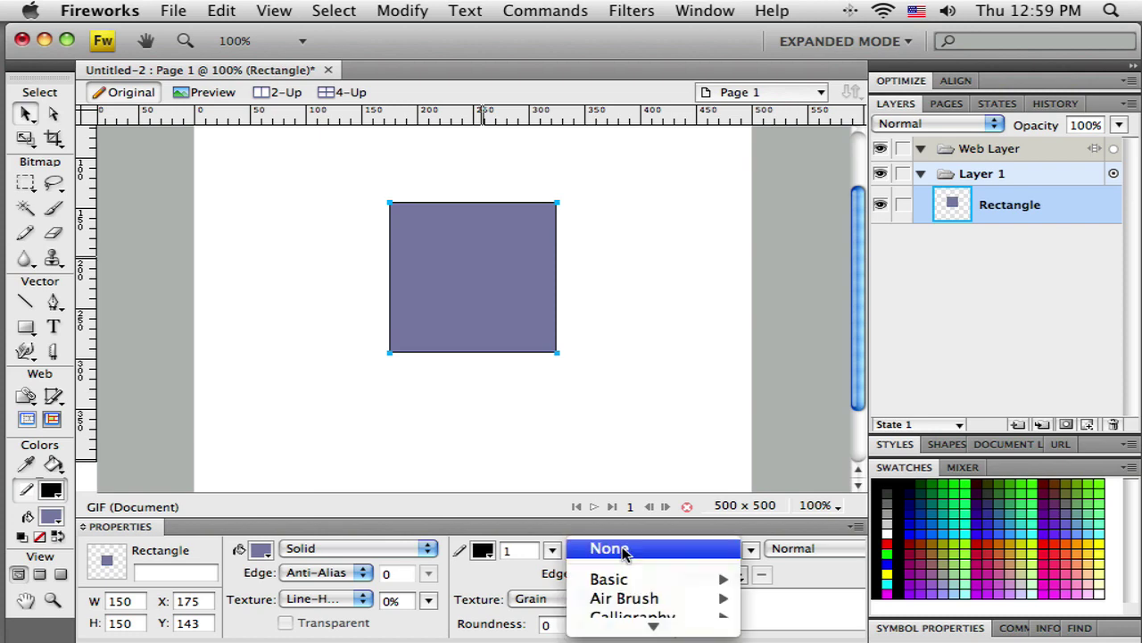
{"action": "mouse_move", "coordinate": [626, 581]}
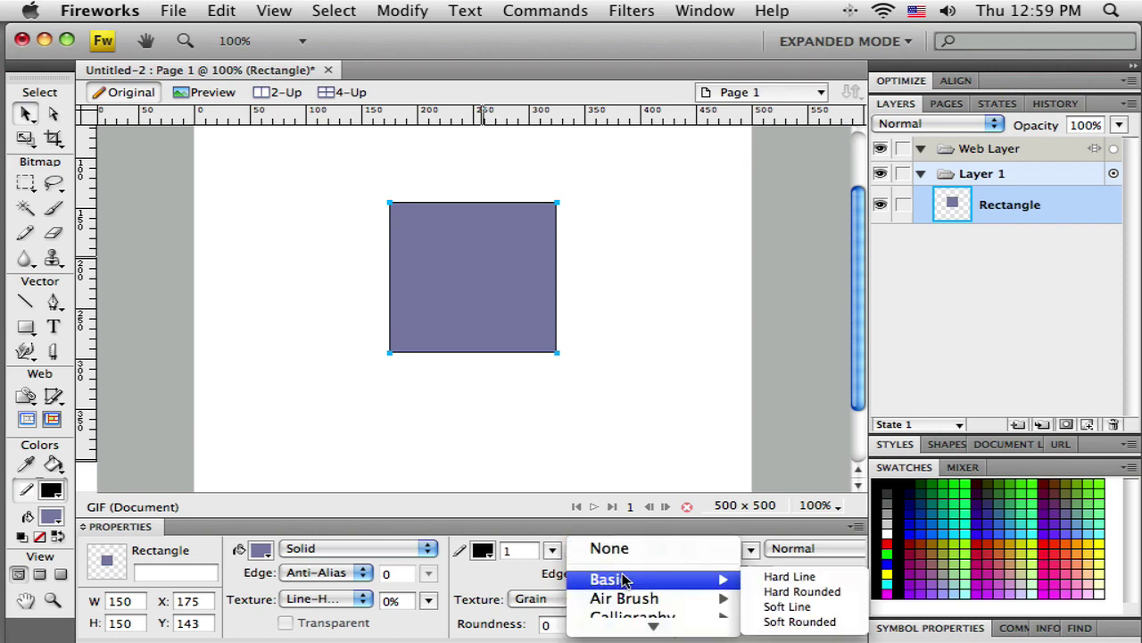
{"action": "left_click", "coordinate": [786, 607]}
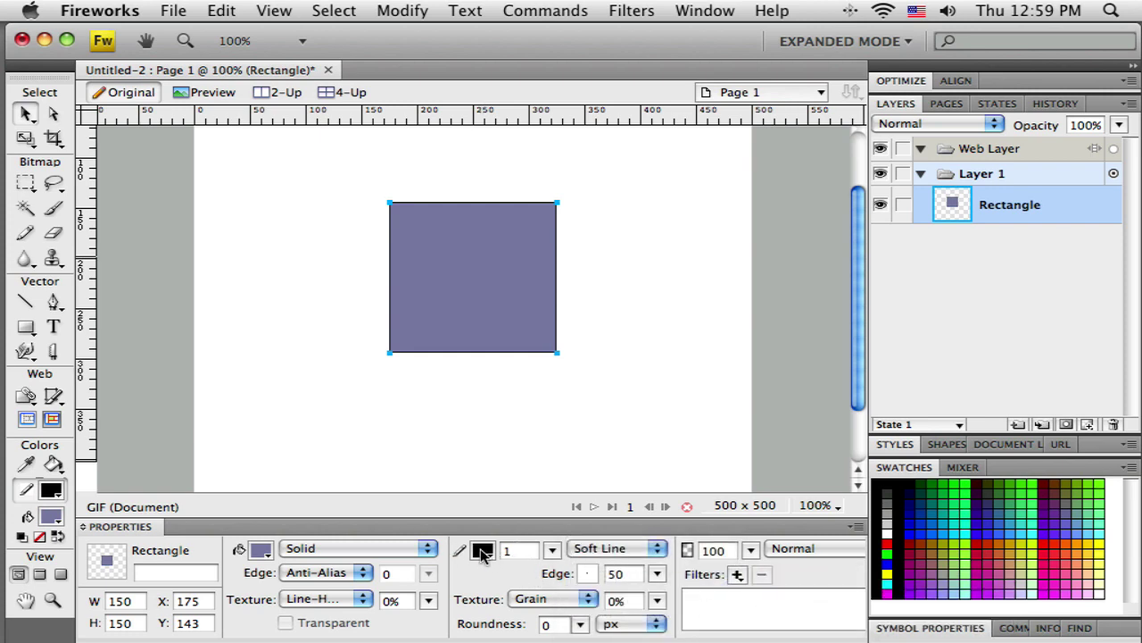
{"action": "left_click_drag", "start_coordinate": [552, 551], "coordinate": [555, 551]}
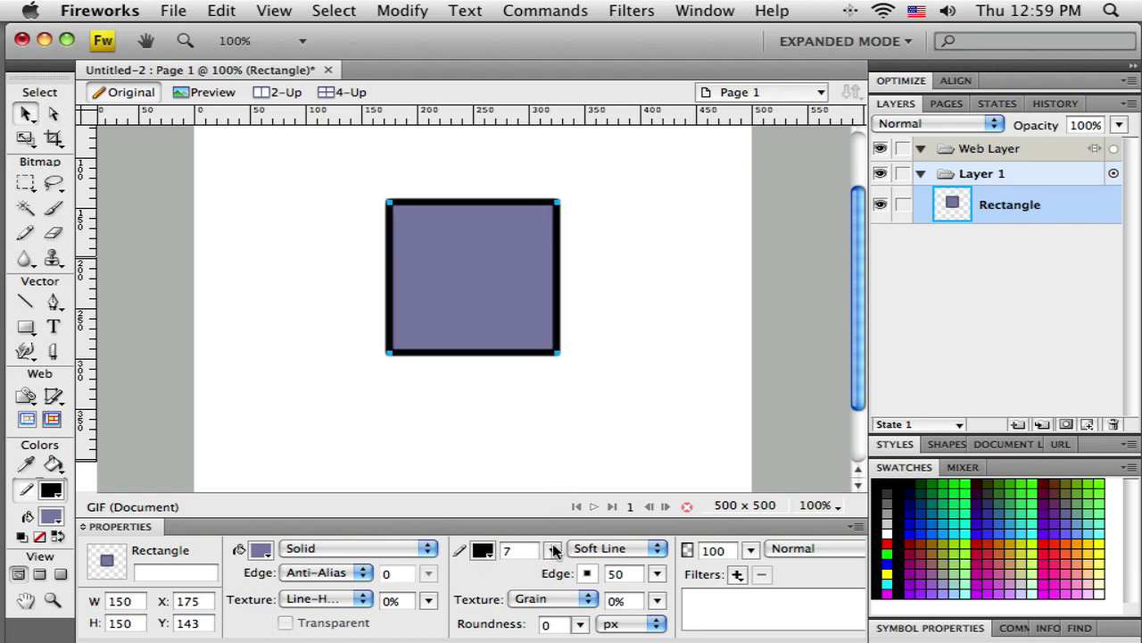
Try a Felt Tip > Thin stroke on the square's outline.
{"action": "left_click", "coordinate": [586, 550]}
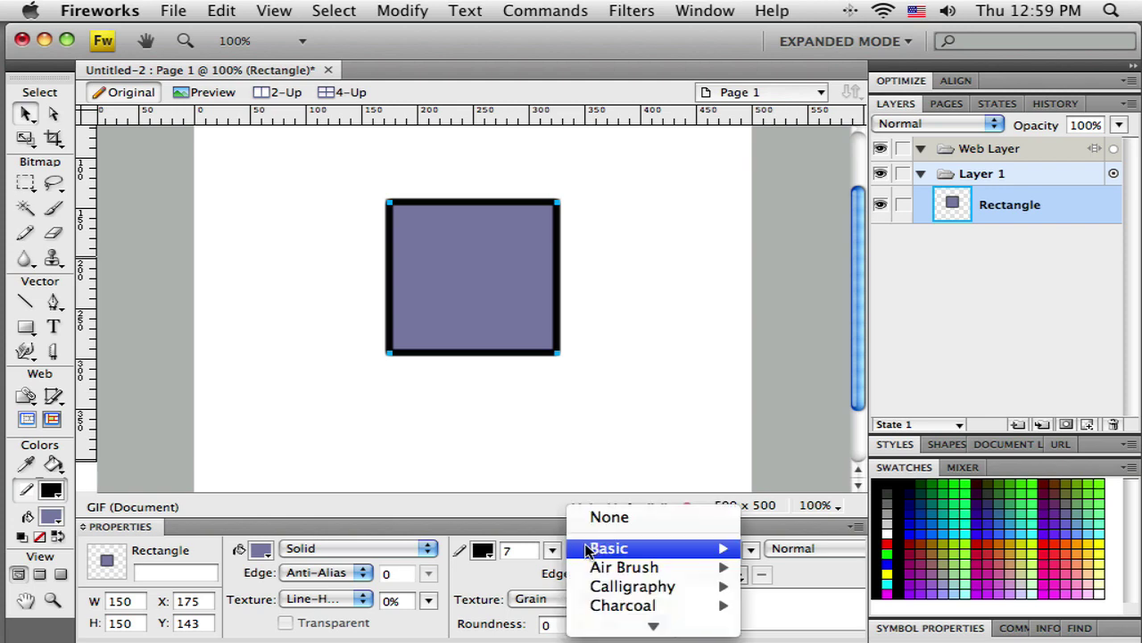
{"action": "mouse_move", "coordinate": [649, 627]}
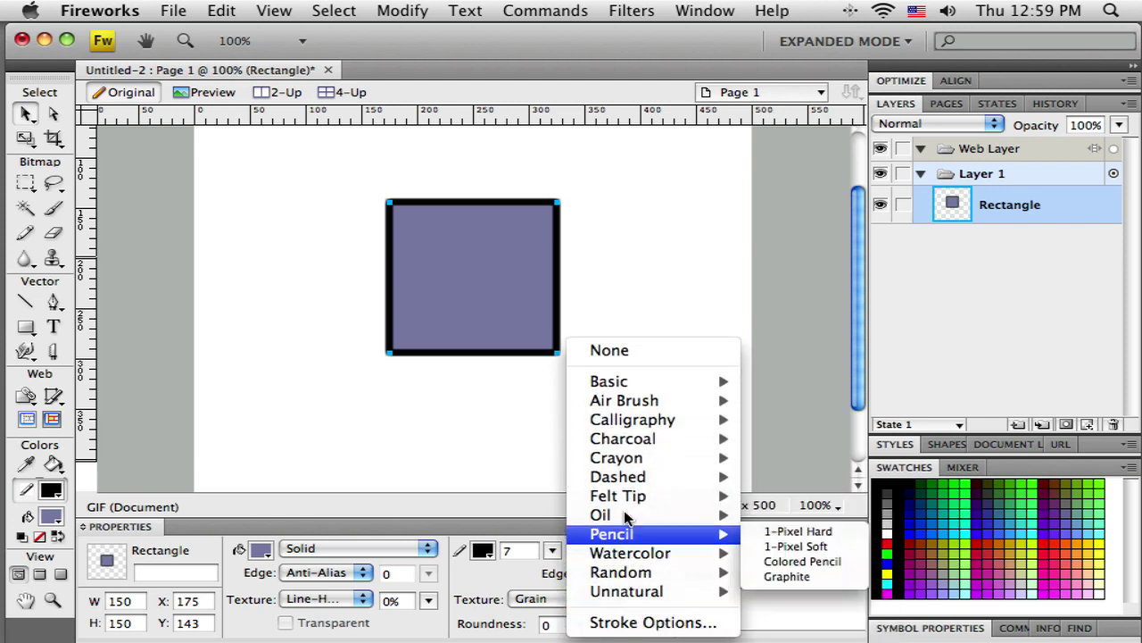
{"action": "mouse_move", "coordinate": [621, 498]}
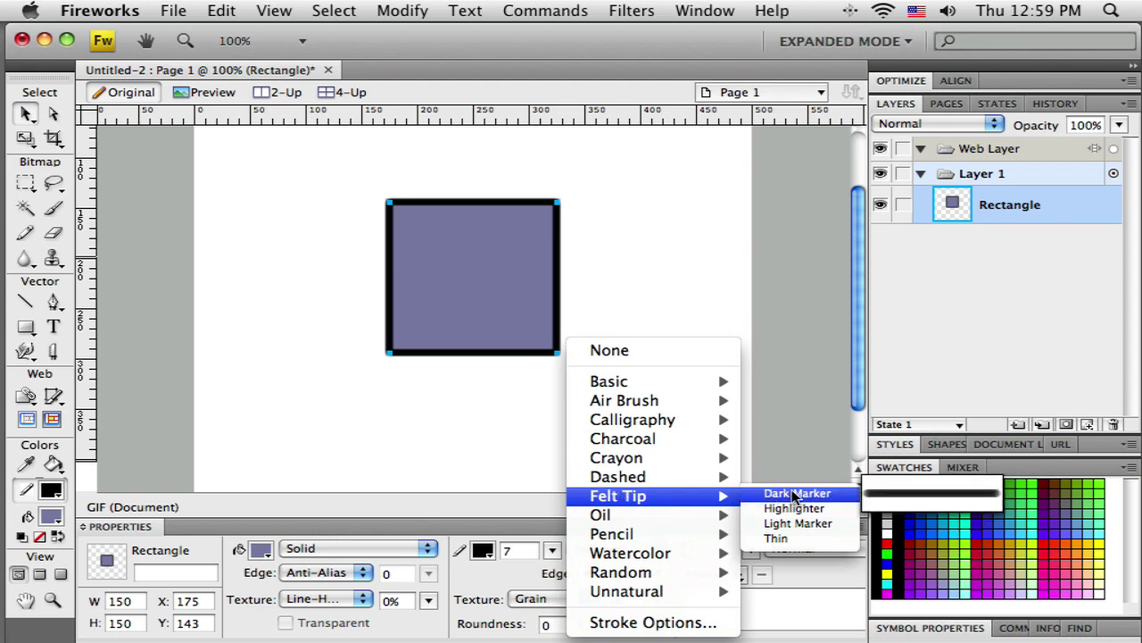
{"action": "left_click", "coordinate": [784, 538]}
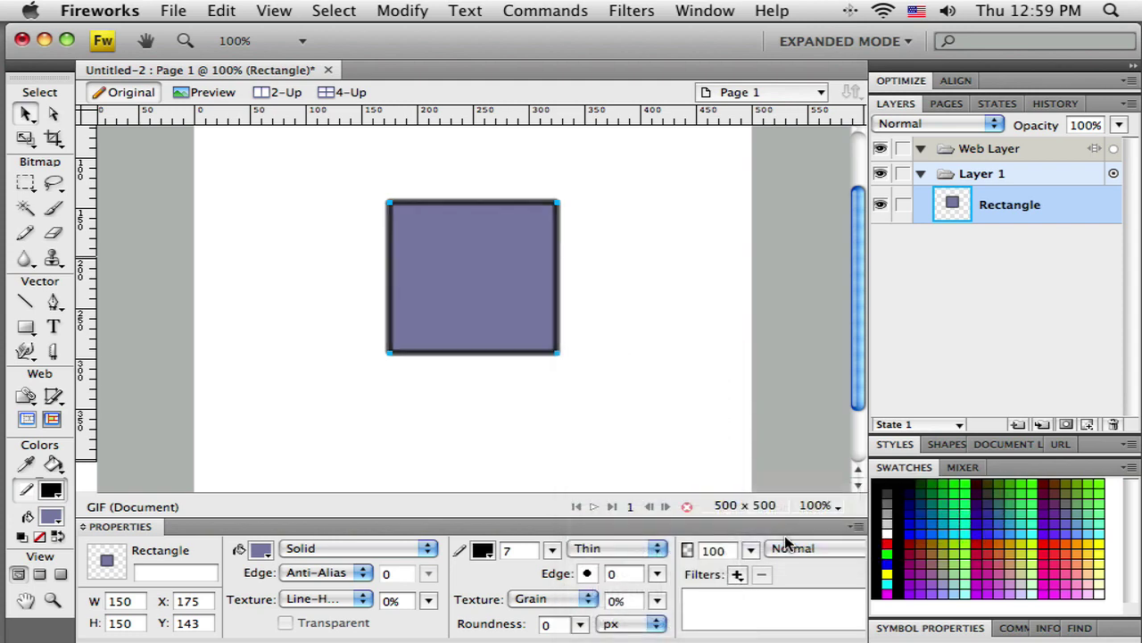
Switch the outline to the Pencil > 1-Pixel Soft stroke.
{"action": "left_click", "coordinate": [619, 549]}
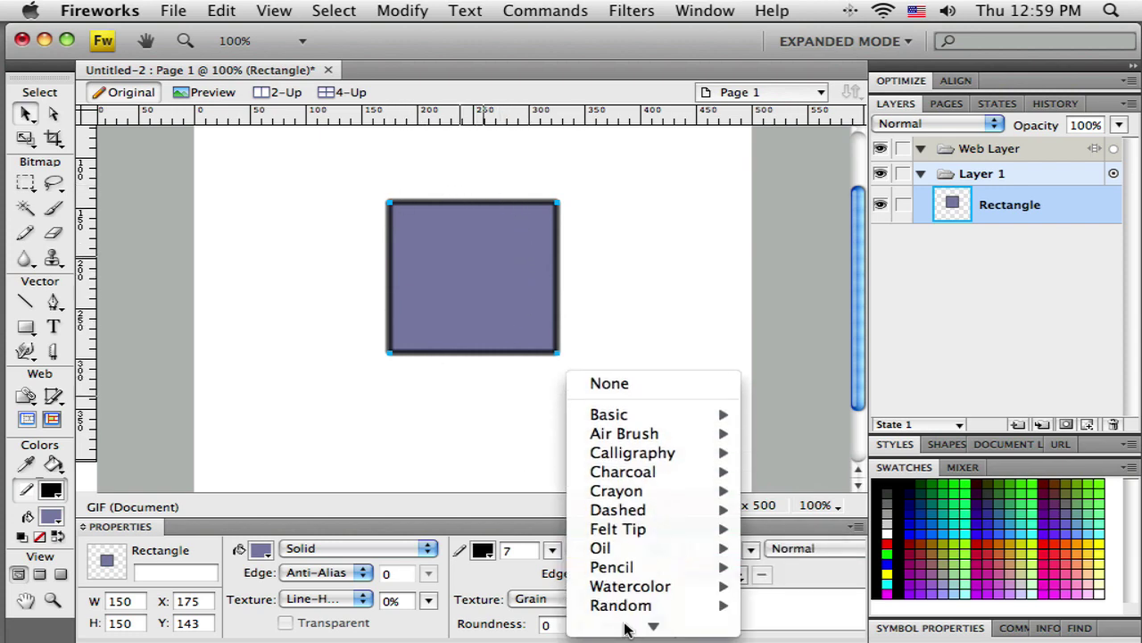
{"action": "mouse_move", "coordinate": [615, 540]}
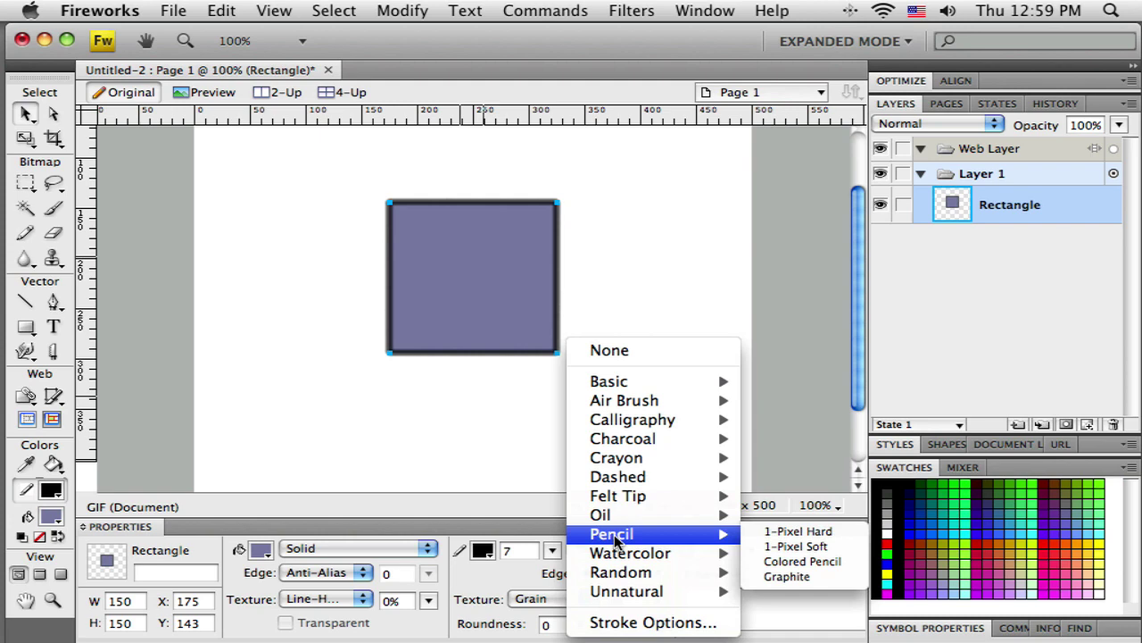
{"action": "left_click", "coordinate": [817, 546]}
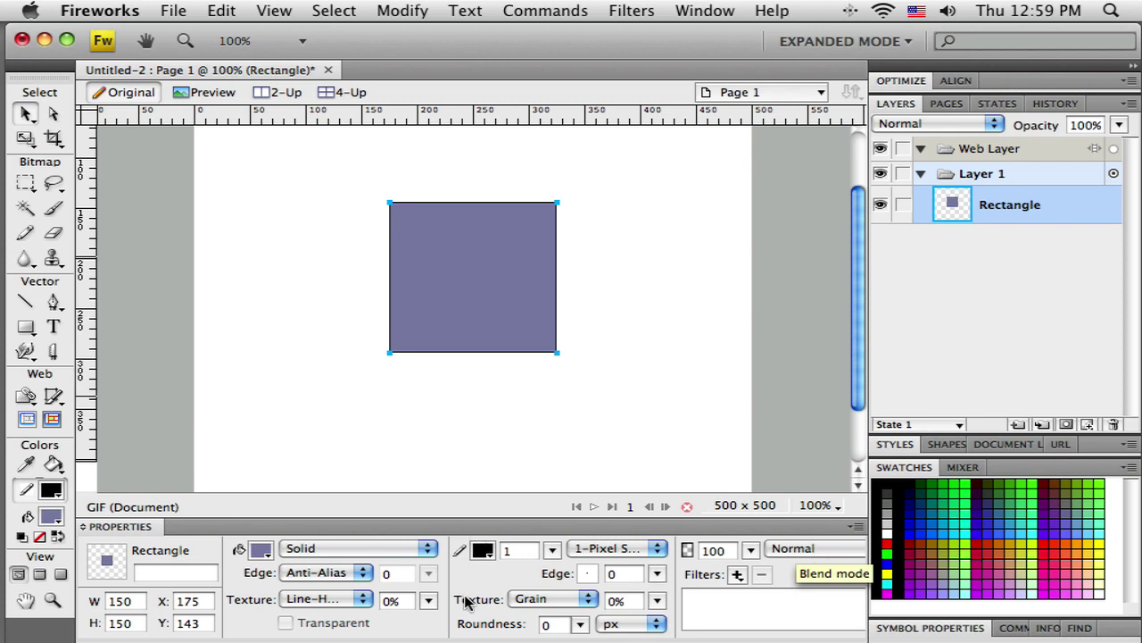
{"action": "left_click", "coordinate": [588, 555]}
{"action": "mouse_move", "coordinate": [693, 578]}
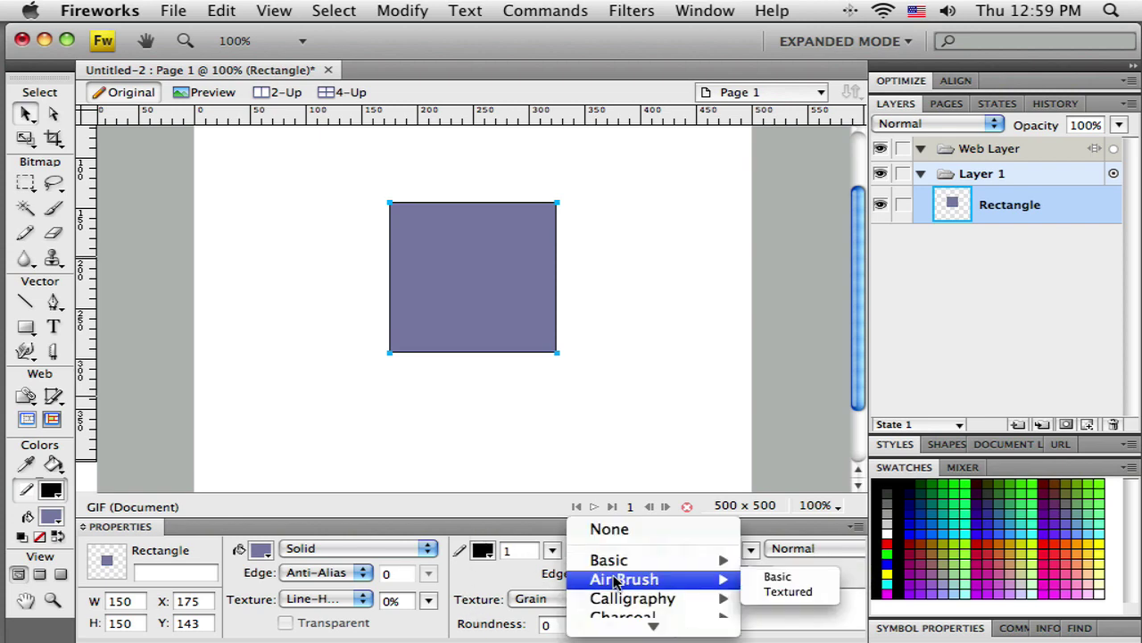
{"action": "left_click", "coordinate": [763, 579]}
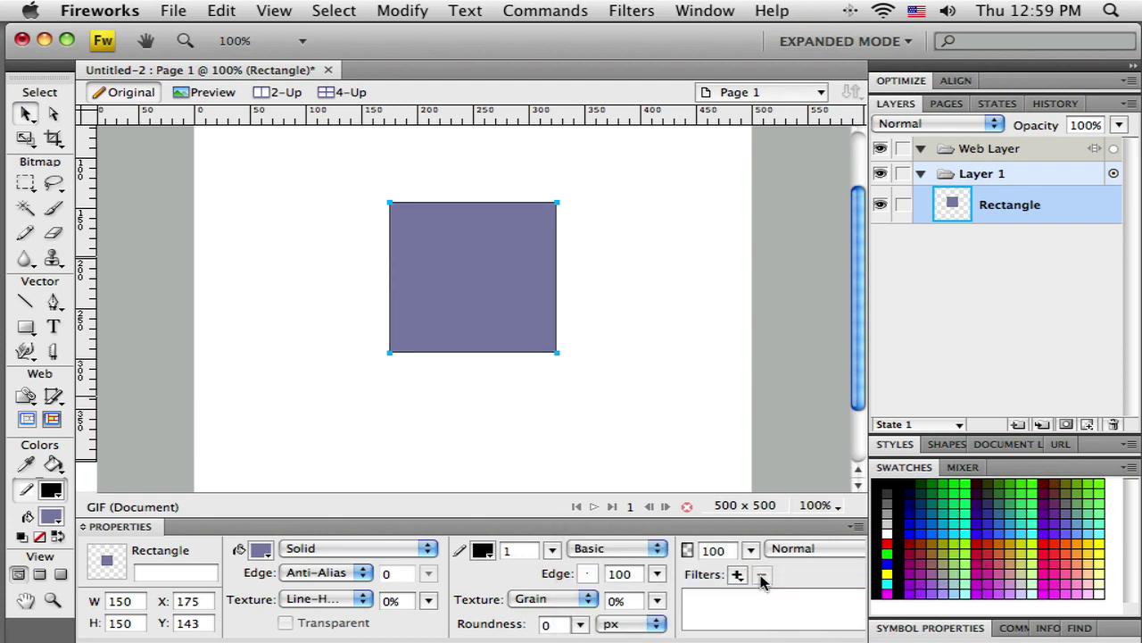
{"action": "left_click_drag", "start_coordinate": [553, 550], "coordinate": [552, 497]}
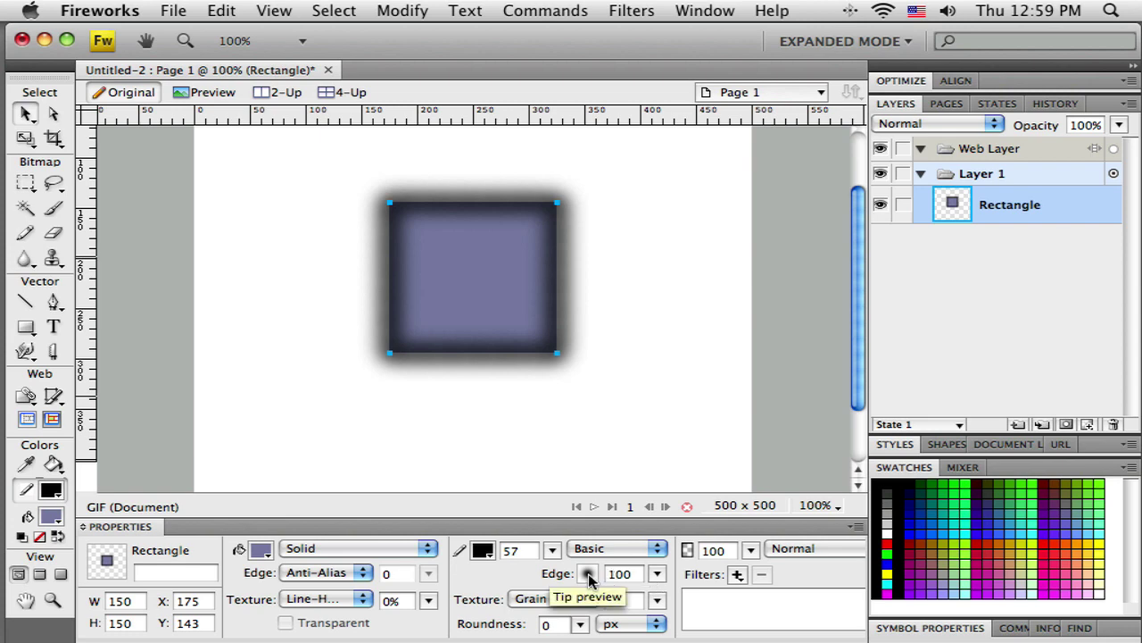
{"action": "left_click_drag", "start_coordinate": [657, 573], "coordinate": [659, 639]}
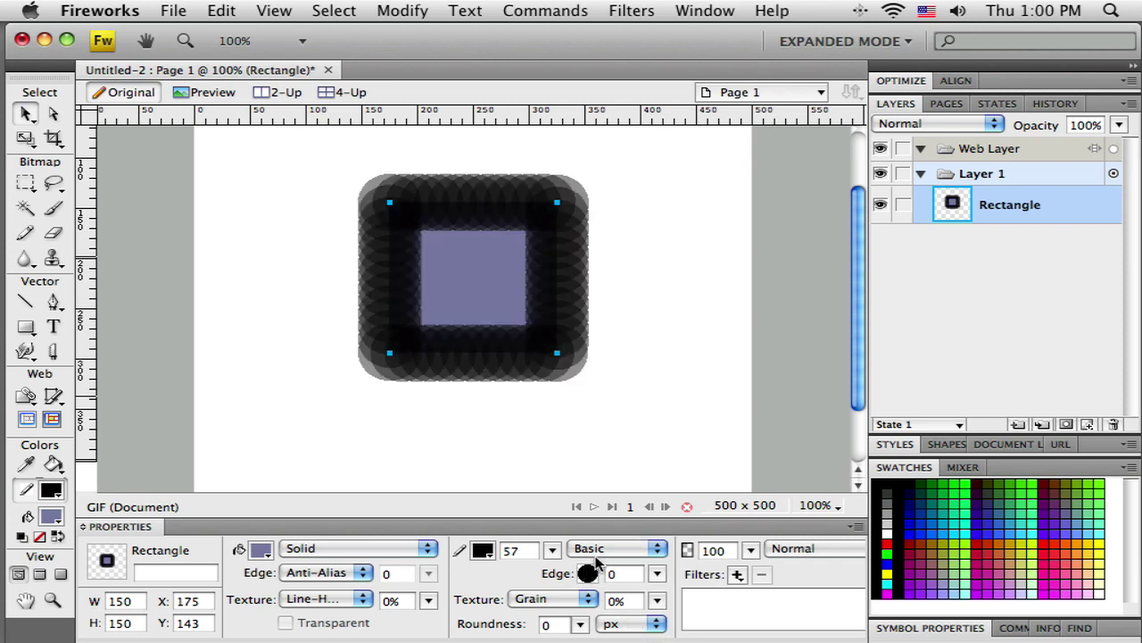
{"action": "left_click_drag", "start_coordinate": [665, 580], "coordinate": [668, 467]}
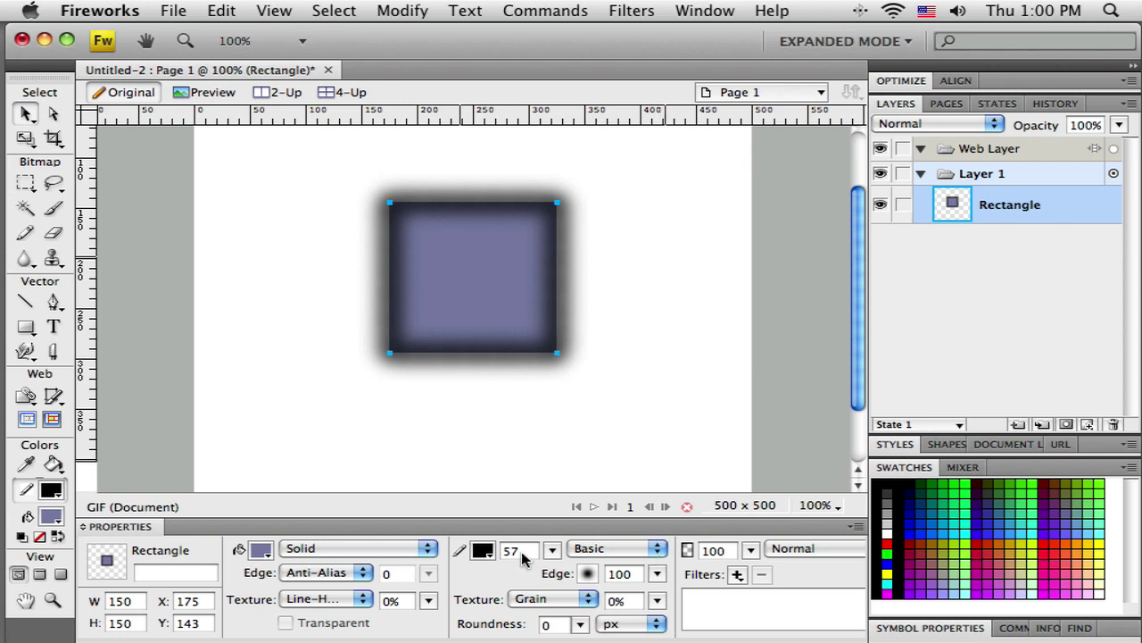
{"action": "left_click_drag", "start_coordinate": [553, 550], "coordinate": [551, 581]}
{"action": "left_click_drag", "start_coordinate": [659, 574], "coordinate": [656, 632]}
{"action": "left_click", "coordinate": [625, 548]}
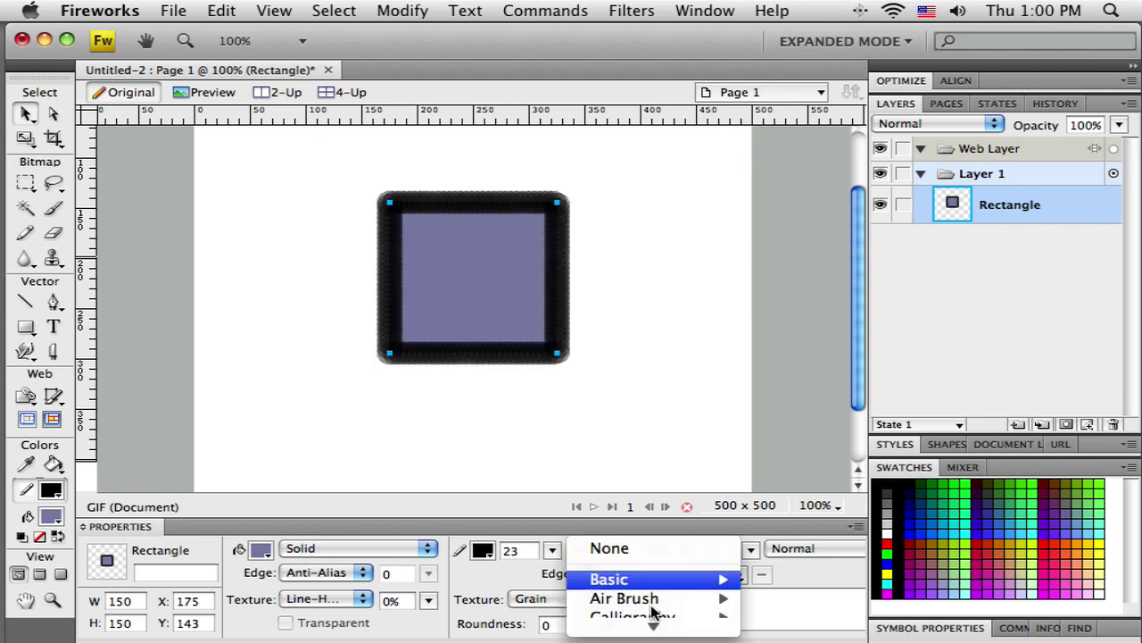
{"action": "mouse_move", "coordinate": [658, 530]}
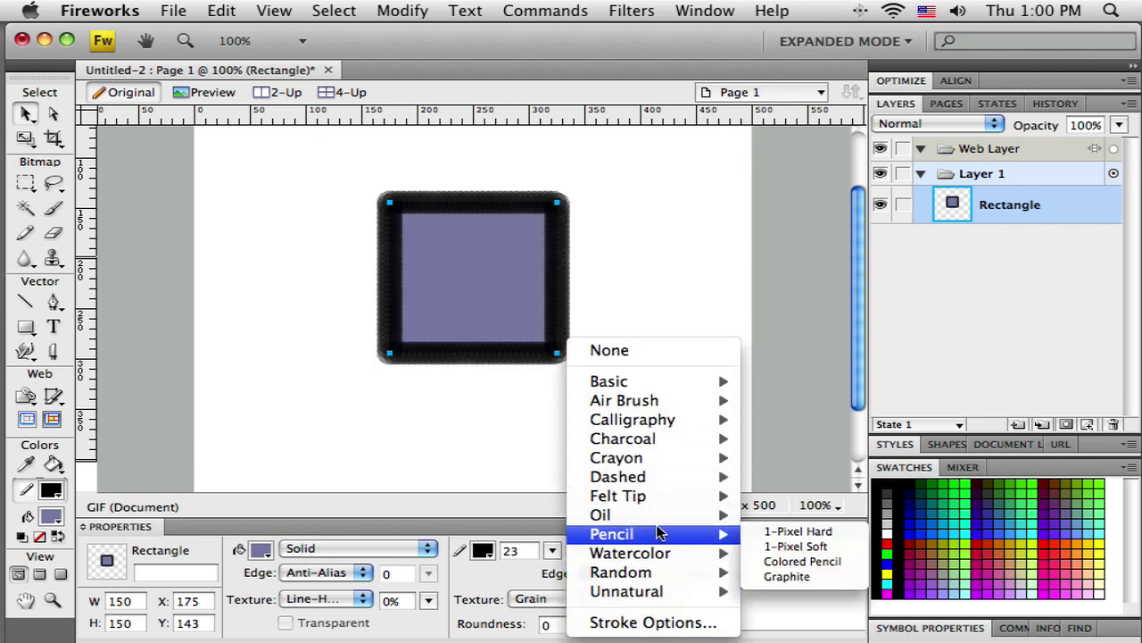
{"action": "left_click", "coordinate": [790, 548]}
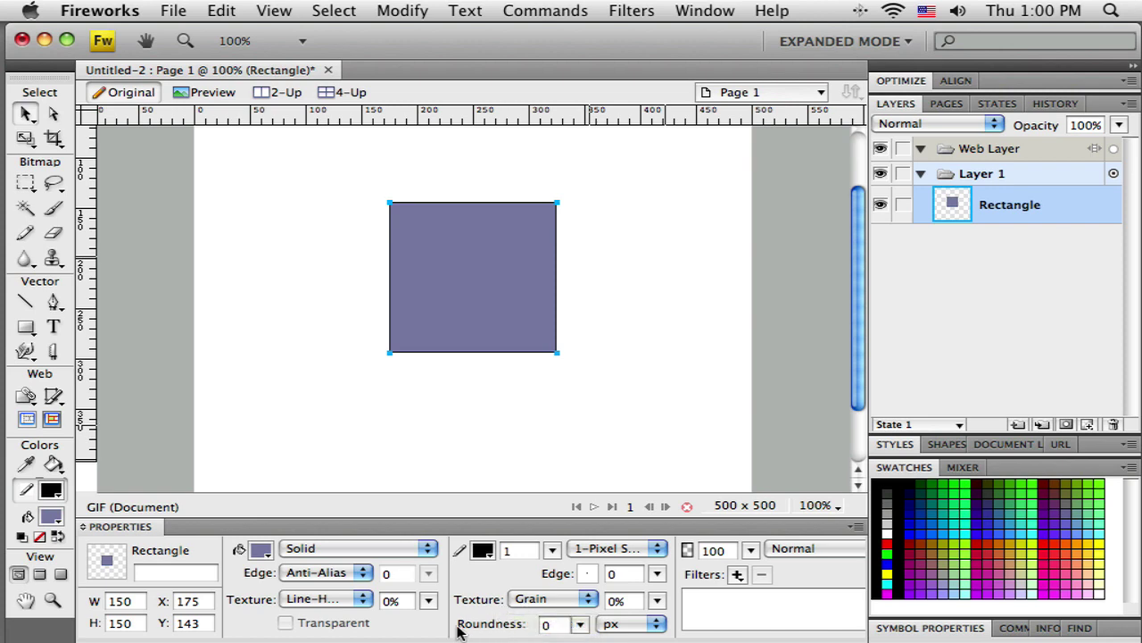
Drag the square up and left to X 118, Y 122.
{"action": "left_click_drag", "start_coordinate": [469, 298], "coordinate": [406, 276]}
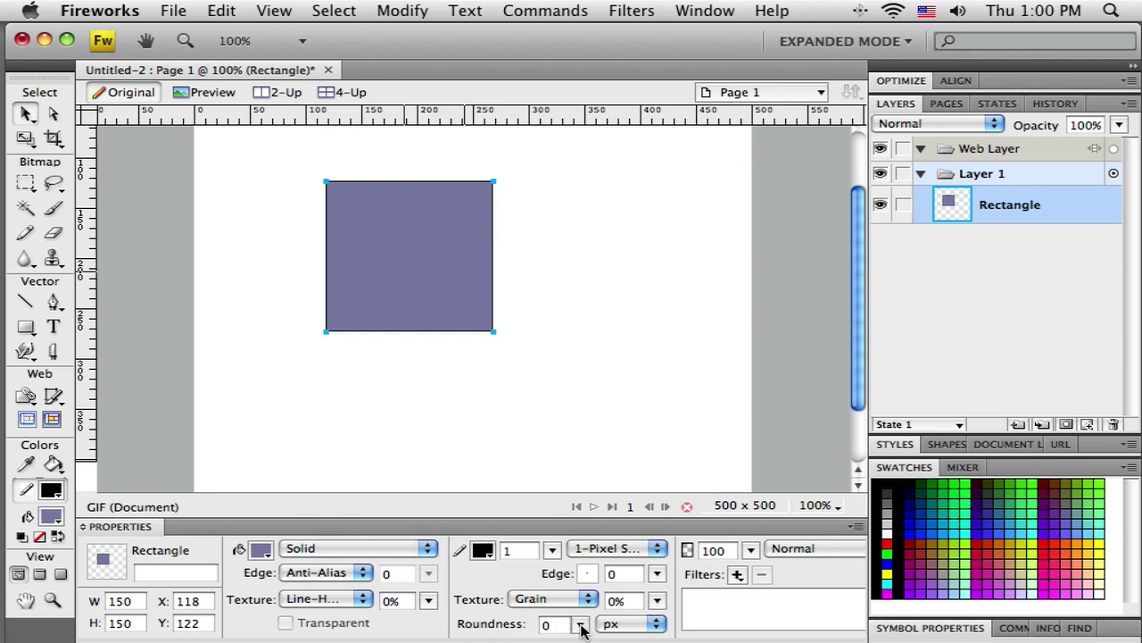
Set corner roundness to 20 and move the square to X 27, Y 100.
{"action": "left_click_drag", "start_coordinate": [581, 623], "coordinate": [582, 604]}
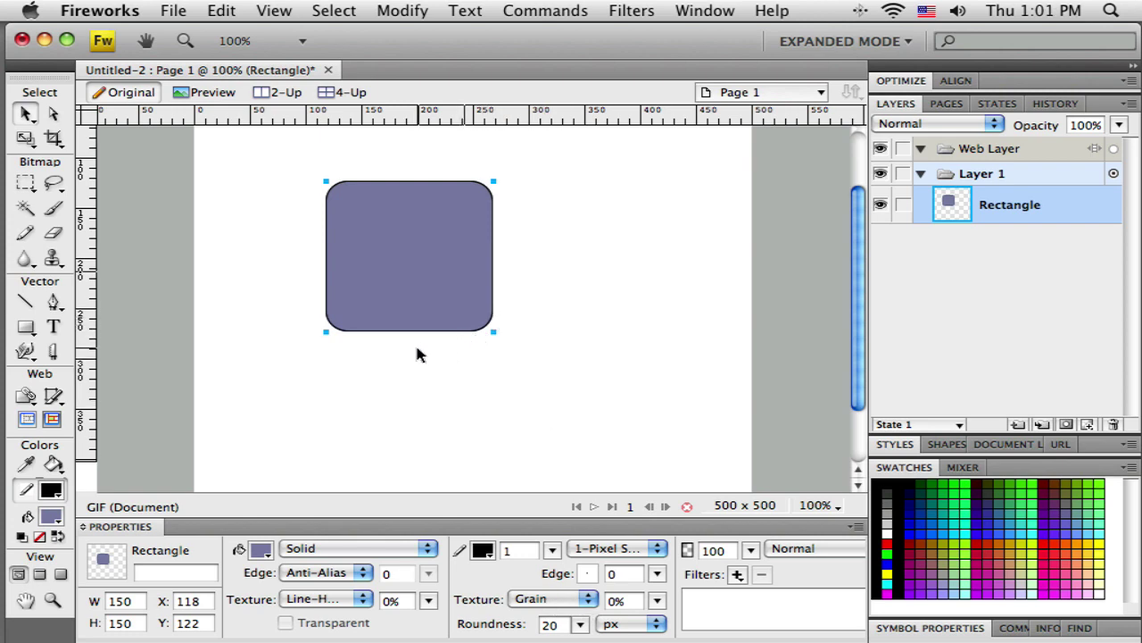
{"action": "left_click_drag", "start_coordinate": [416, 248], "coordinate": [238, 189]}
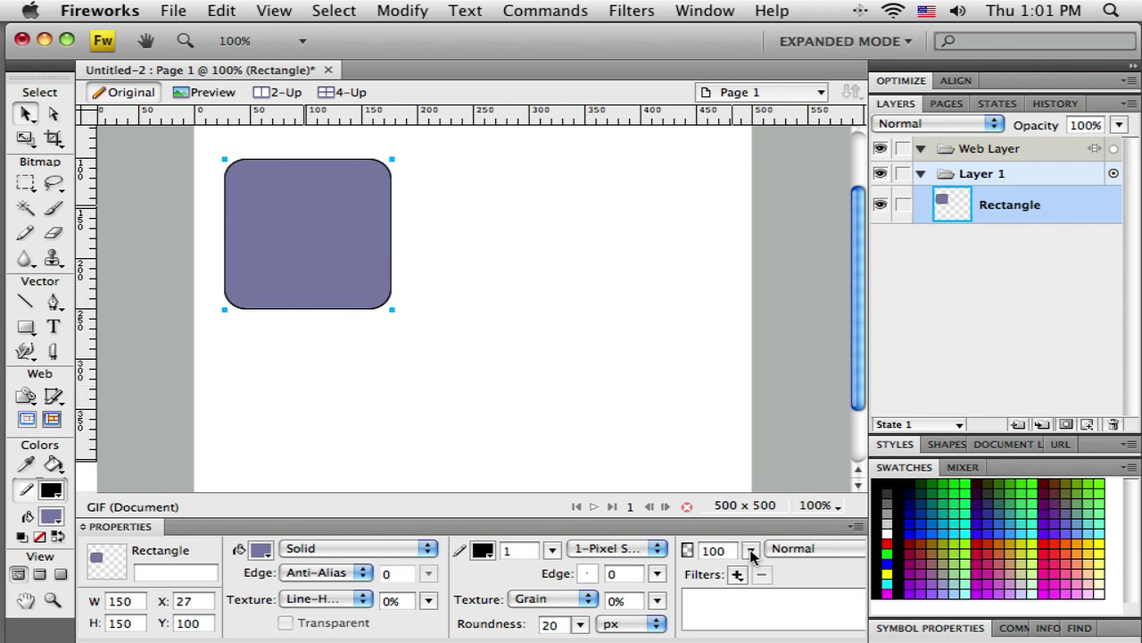
Lower the rounded square's opacity to 59% and shift it on the canvas.
{"action": "left_click", "coordinate": [752, 551]}
{"action": "left_click_drag", "start_coordinate": [751, 533], "coordinate": [752, 578]}
{"action": "left_click_drag", "start_coordinate": [355, 261], "coordinate": [438, 286]}
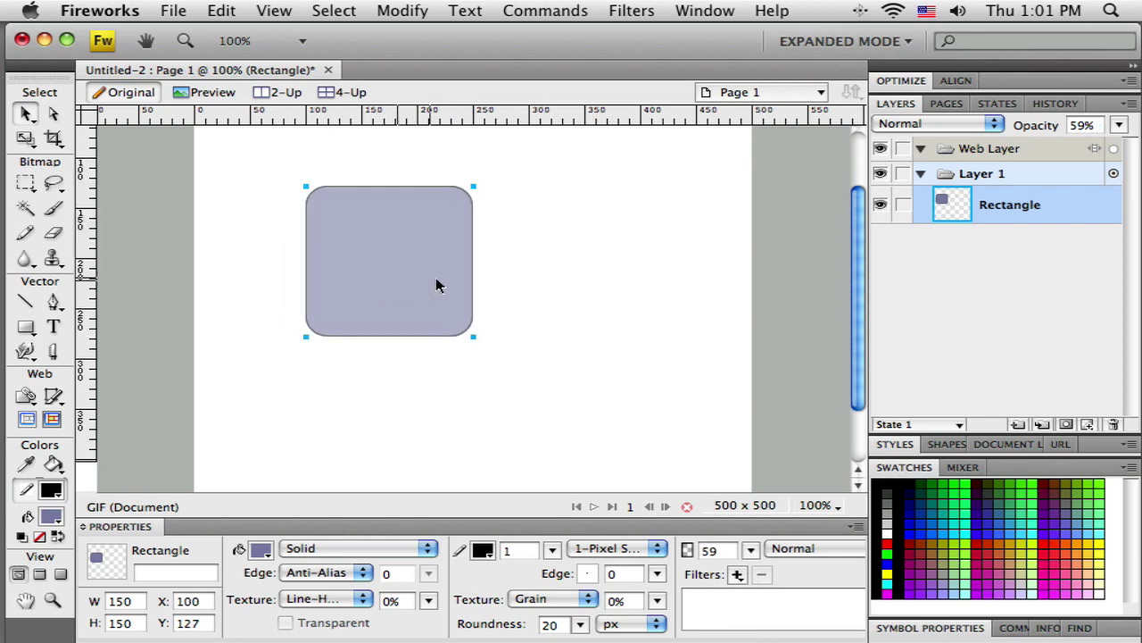
Draw a long thin trial bar, layer it beneath the rounded square, and overlap them.
{"action": "left_click", "coordinate": [25, 327]}
{"action": "left_click_drag", "start_coordinate": [226, 394], "coordinate": [554, 421]}
{"action": "left_click", "coordinate": [750, 549]}
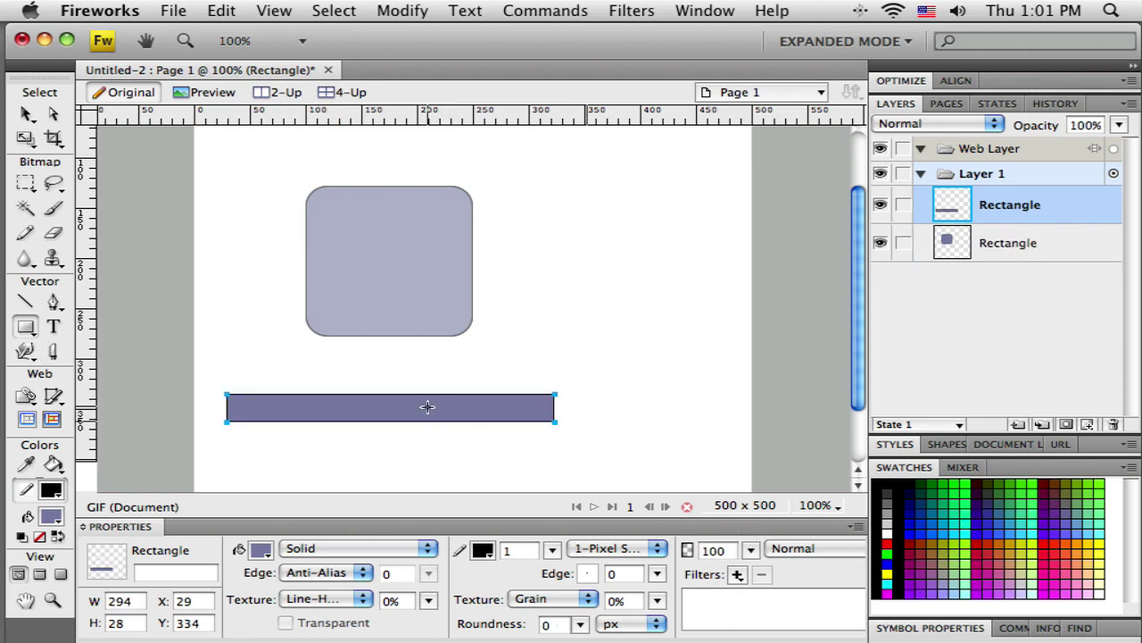
{"action": "left_click", "coordinate": [25, 114]}
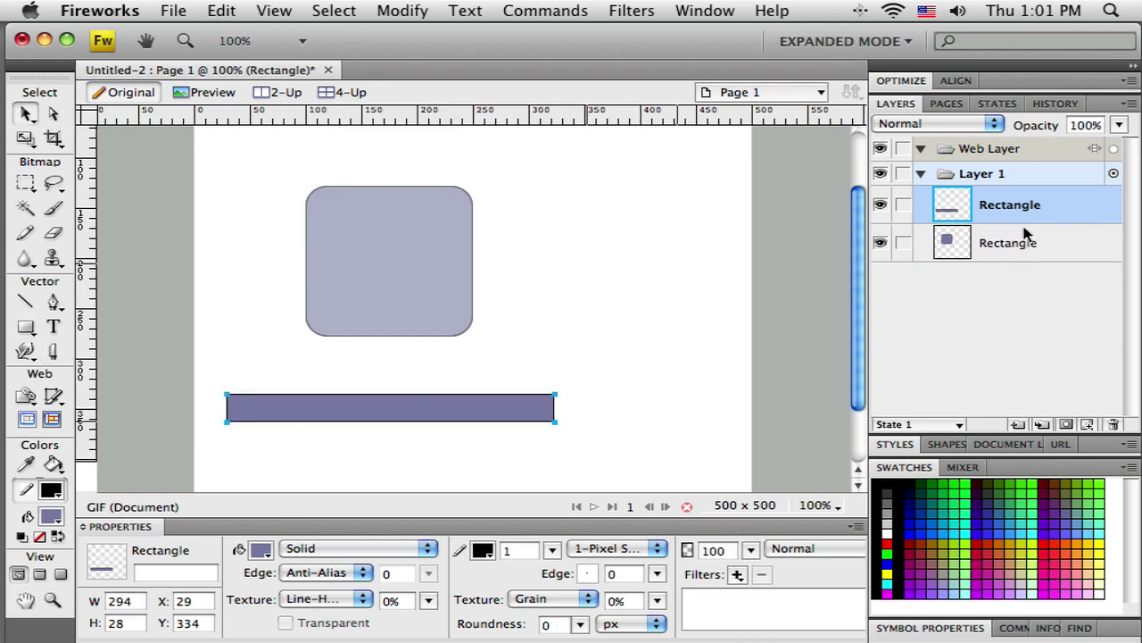
{"action": "left_click_drag", "start_coordinate": [1032, 221], "coordinate": [1027, 248]}
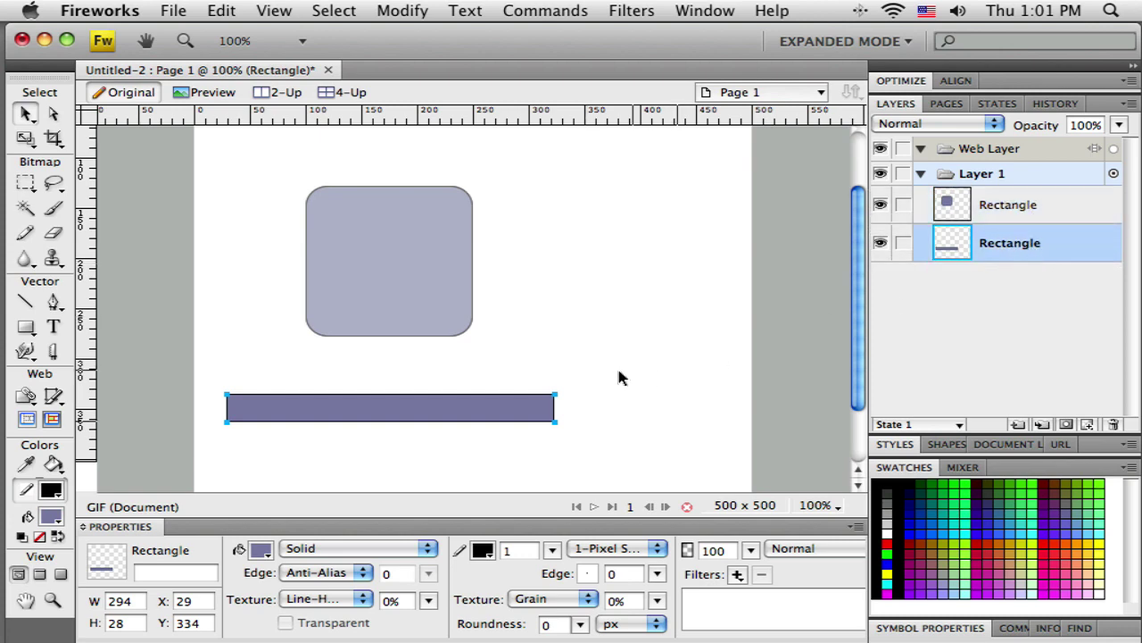
{"action": "left_click_drag", "start_coordinate": [528, 408], "coordinate": [535, 335]}
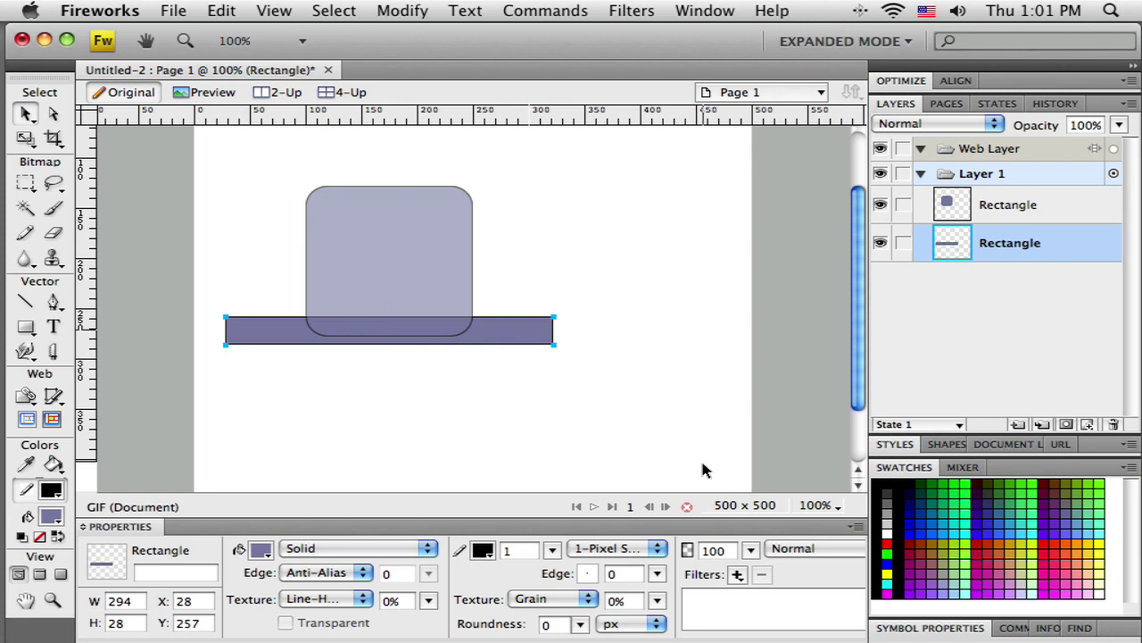
{"action": "left_click_drag", "start_coordinate": [348, 246], "coordinate": [390, 191]}
Restore the rounded square to 100% opacity and delete the trial bar.
{"action": "left_click", "coordinate": [467, 238]}
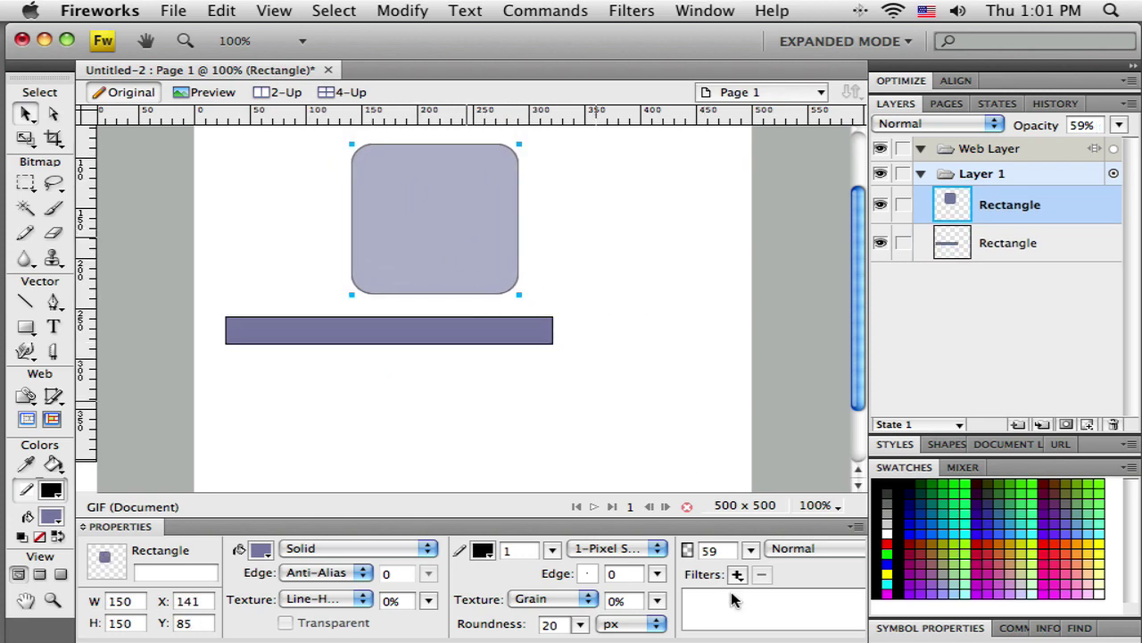
{"action": "left_click_drag", "start_coordinate": [751, 550], "coordinate": [754, 509]}
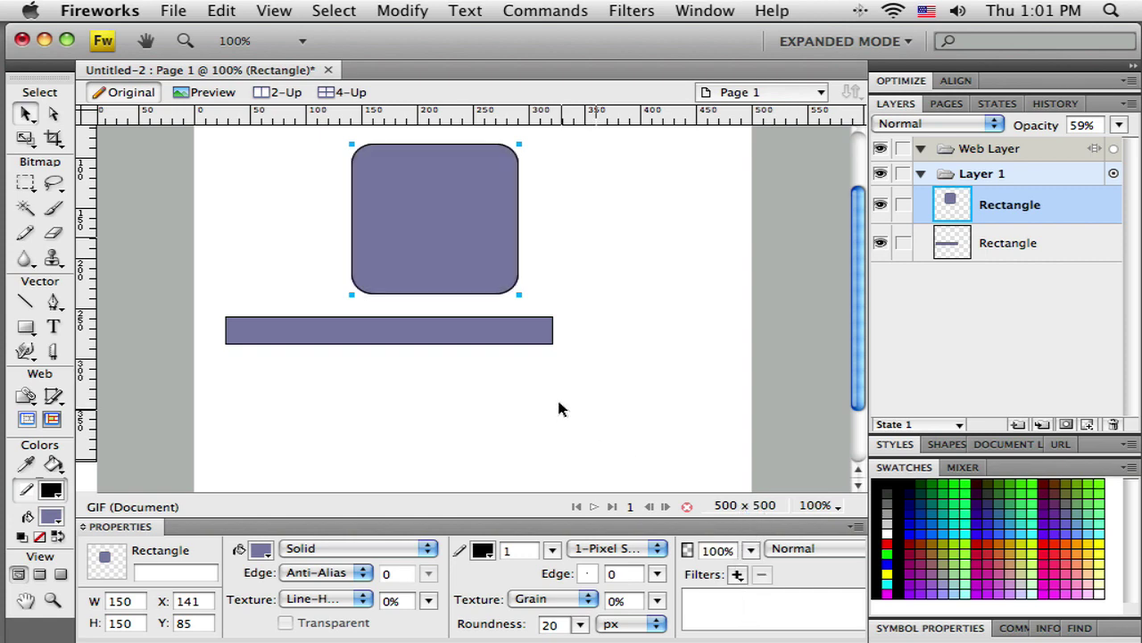
{"action": "left_click", "coordinate": [530, 327]}
{"action": "key", "text": "Delete"}
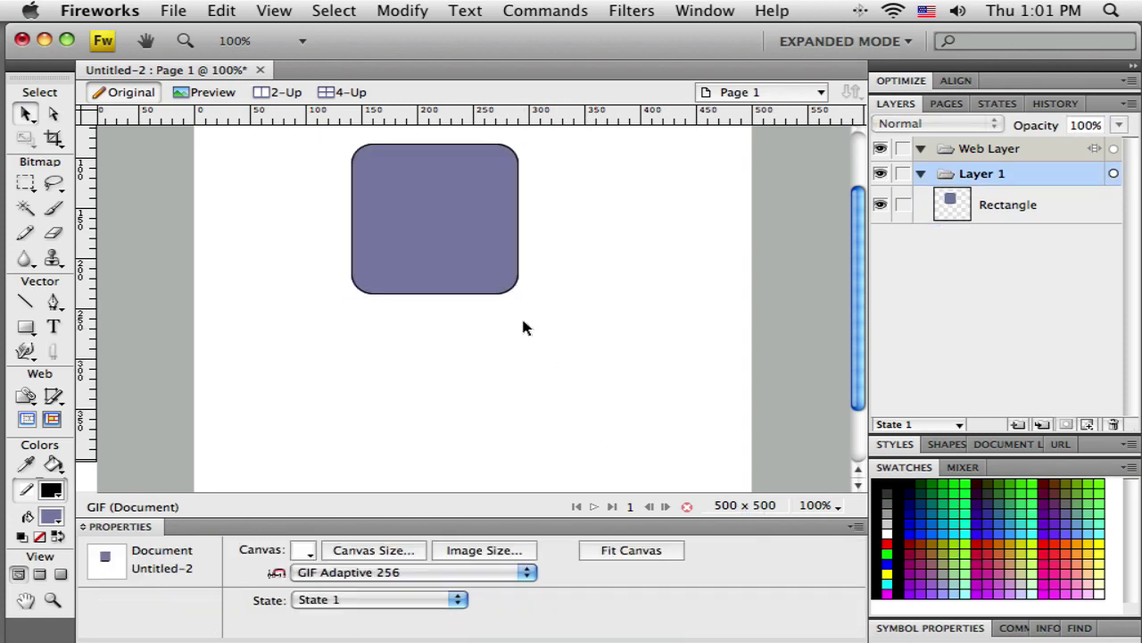
{"action": "left_click", "coordinate": [461, 230]}
Move the rounded square to X 90, Y 117 and add a Bevel and Emboss > Inner Bevel filter.
{"action": "left_click_drag", "start_coordinate": [458, 218], "coordinate": [401, 251]}
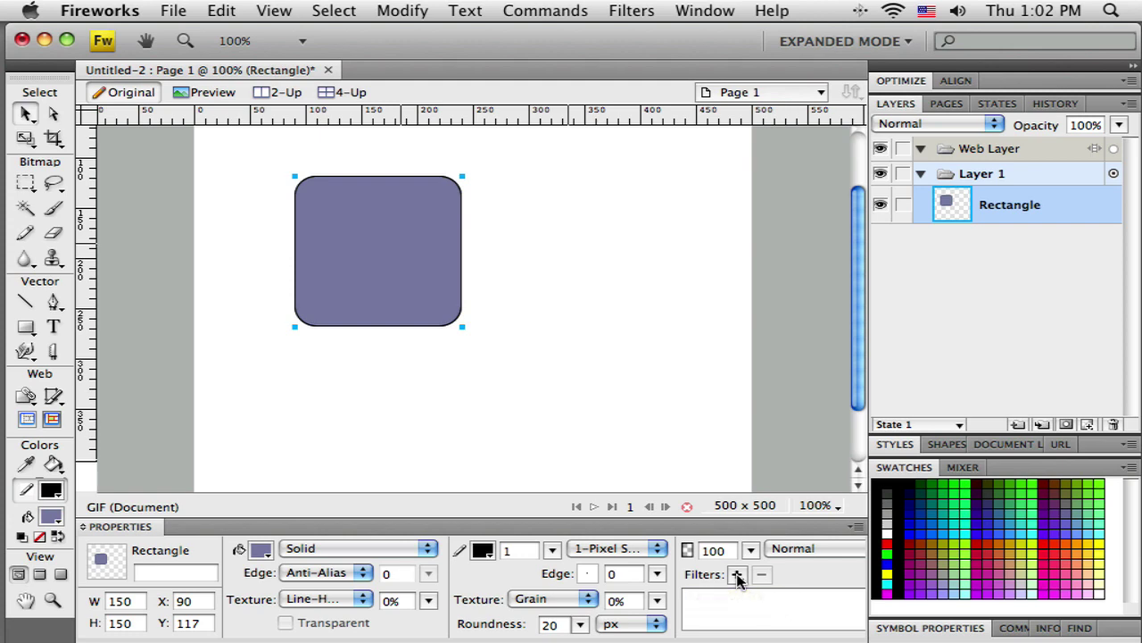
{"action": "left_click", "coordinate": [737, 575]}
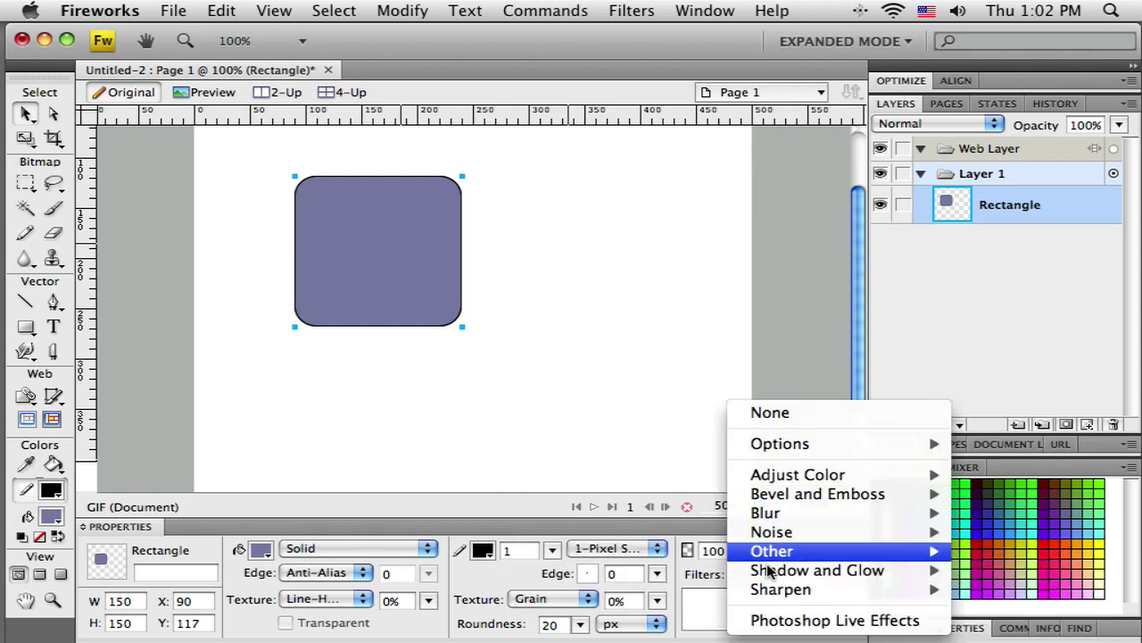
{"action": "mouse_move", "coordinate": [770, 577]}
{"action": "mouse_move", "coordinate": [771, 502]}
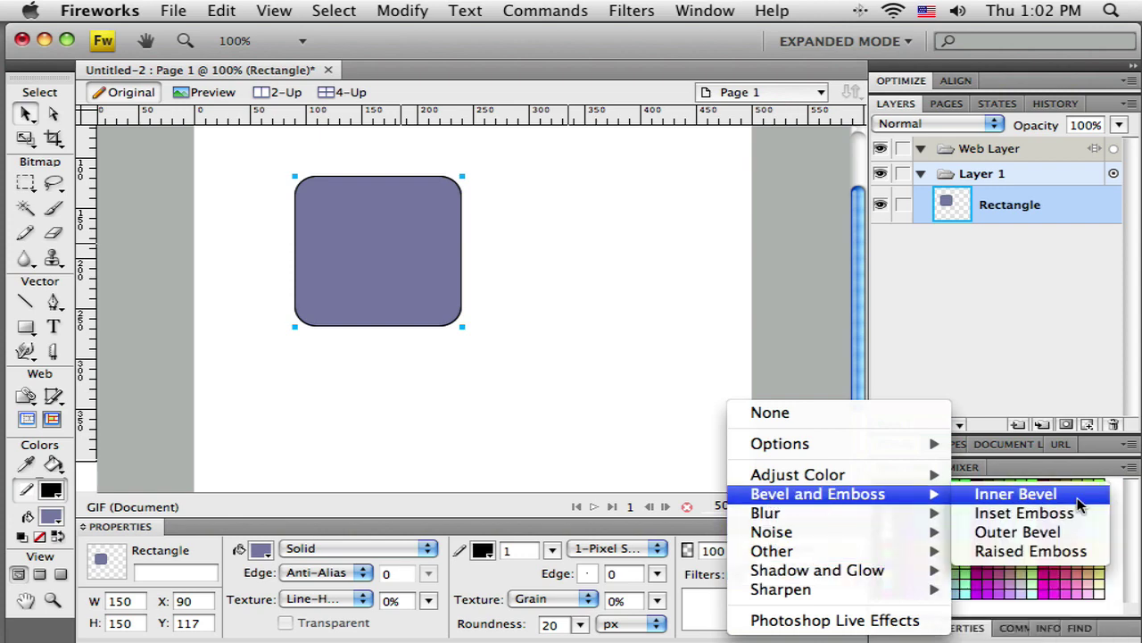
{"action": "left_click", "coordinate": [1017, 498]}
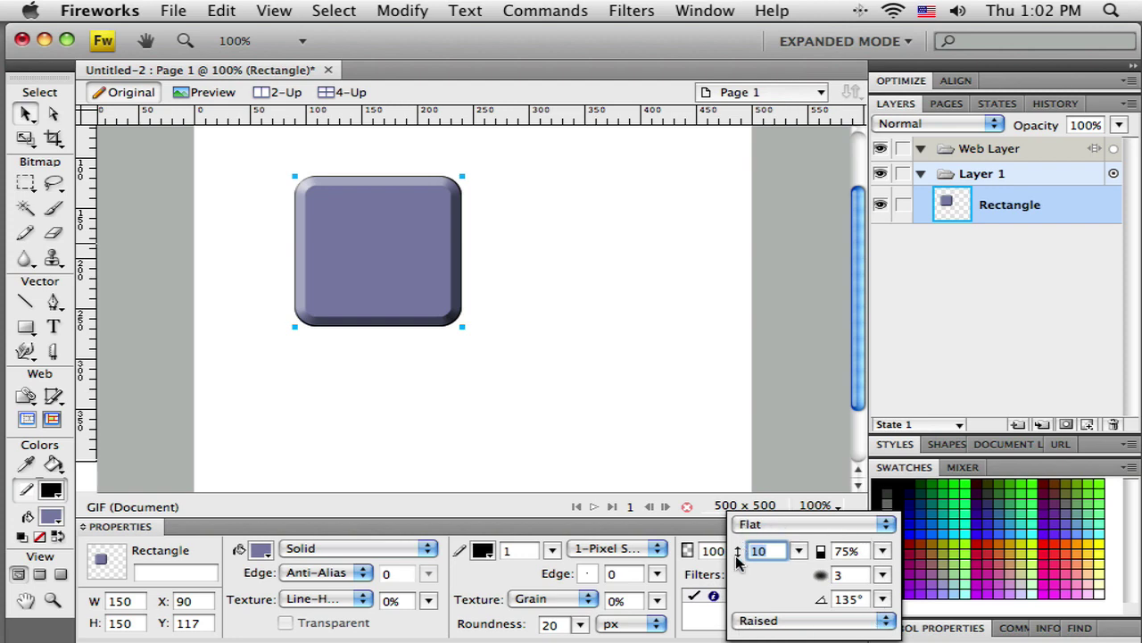
After trying Smooth and Sloped, set the Inner Bevel edge to Flat with width 4 instead of 10.
{"action": "left_click", "coordinate": [887, 527]}
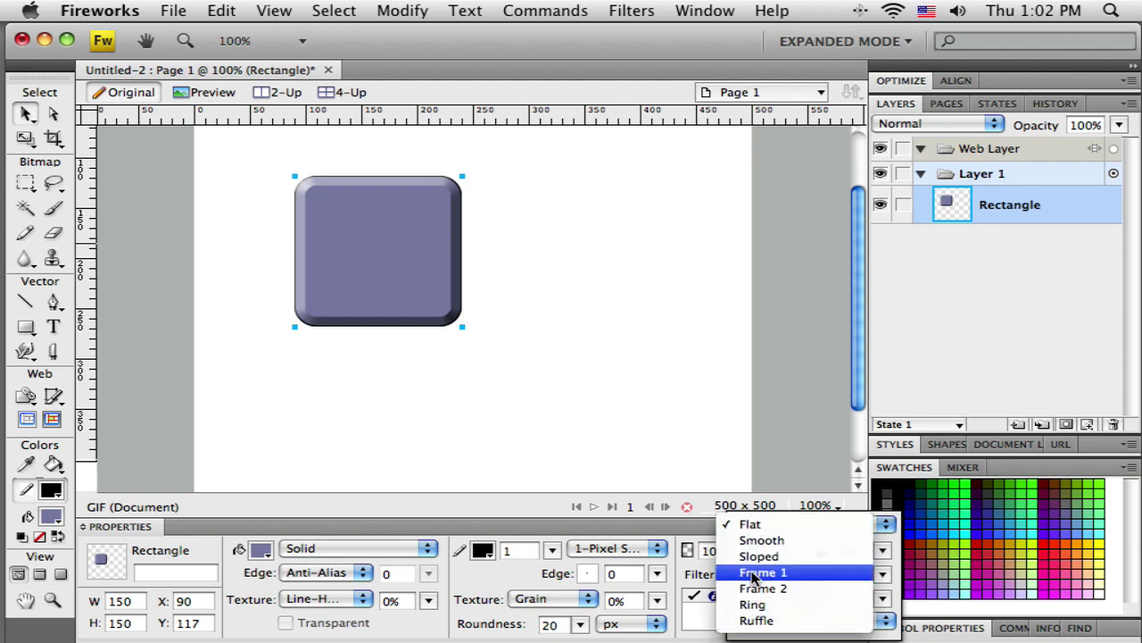
{"action": "left_click", "coordinate": [760, 541]}
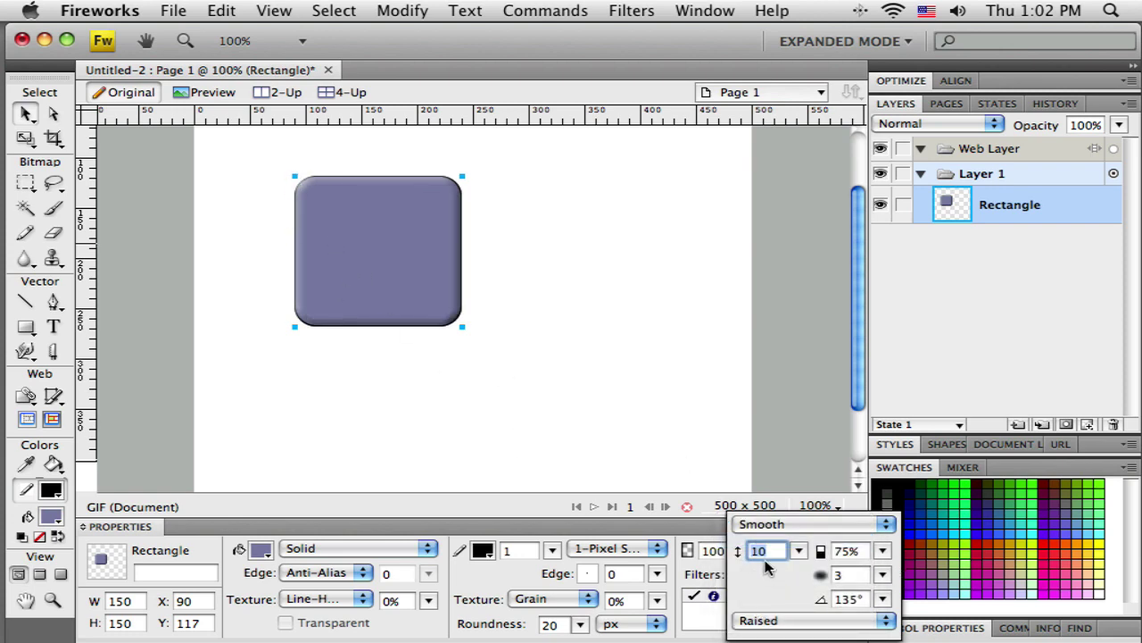
{"action": "left_click", "coordinate": [791, 526]}
{"action": "left_click", "coordinate": [782, 542]}
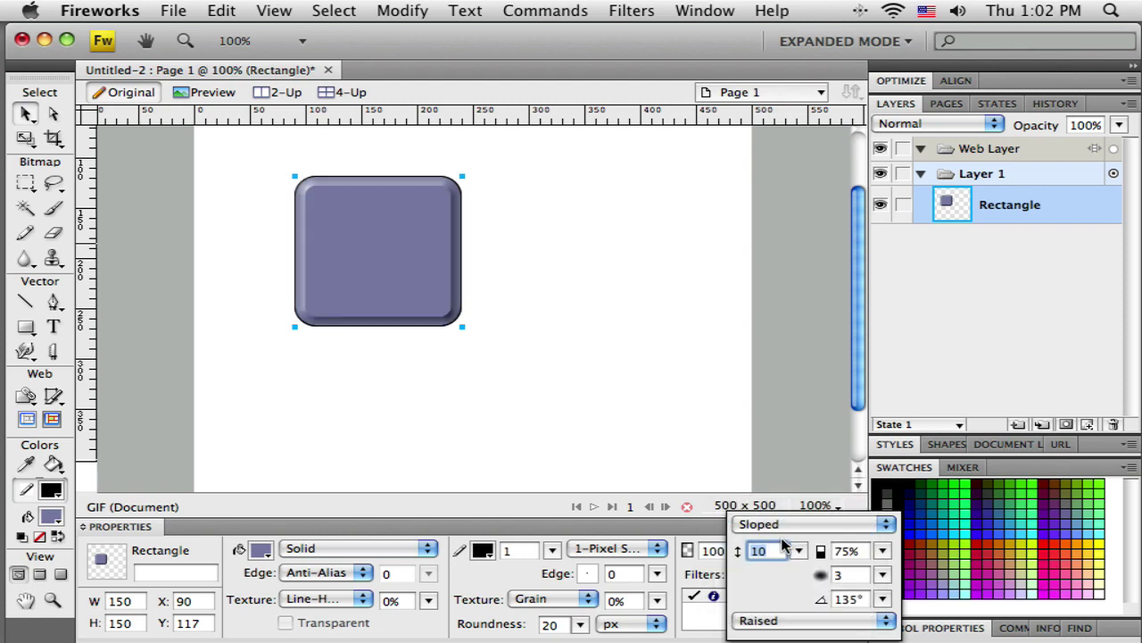
{"action": "left_click", "coordinate": [791, 525]}
{"action": "left_click", "coordinate": [750, 492]}
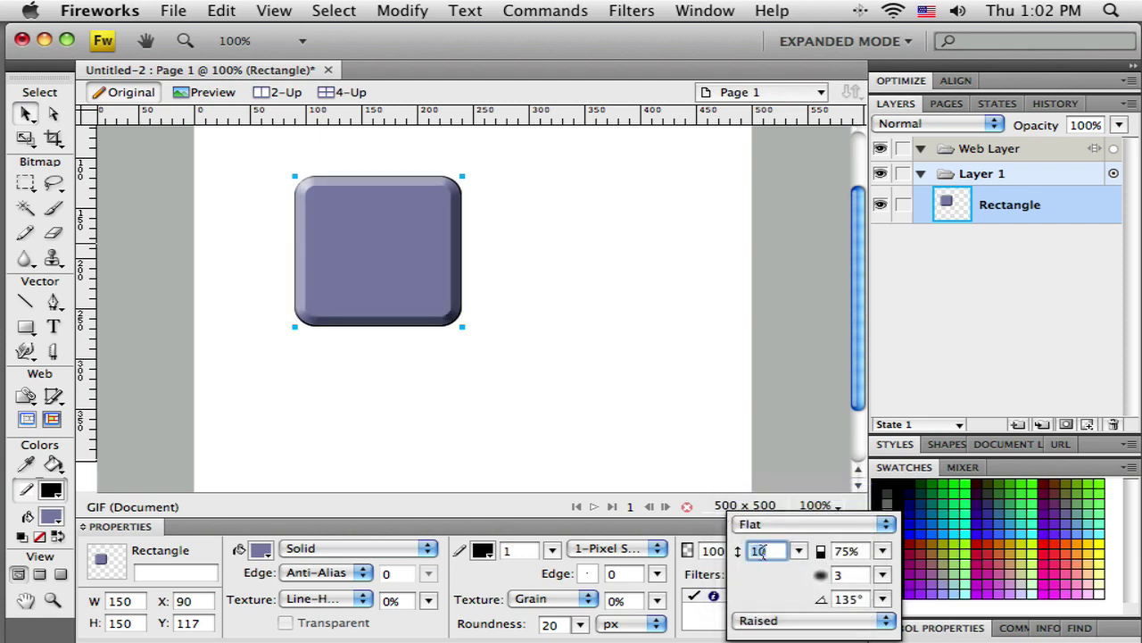
{"action": "left_click_drag", "start_coordinate": [799, 551], "coordinate": [797, 574]}
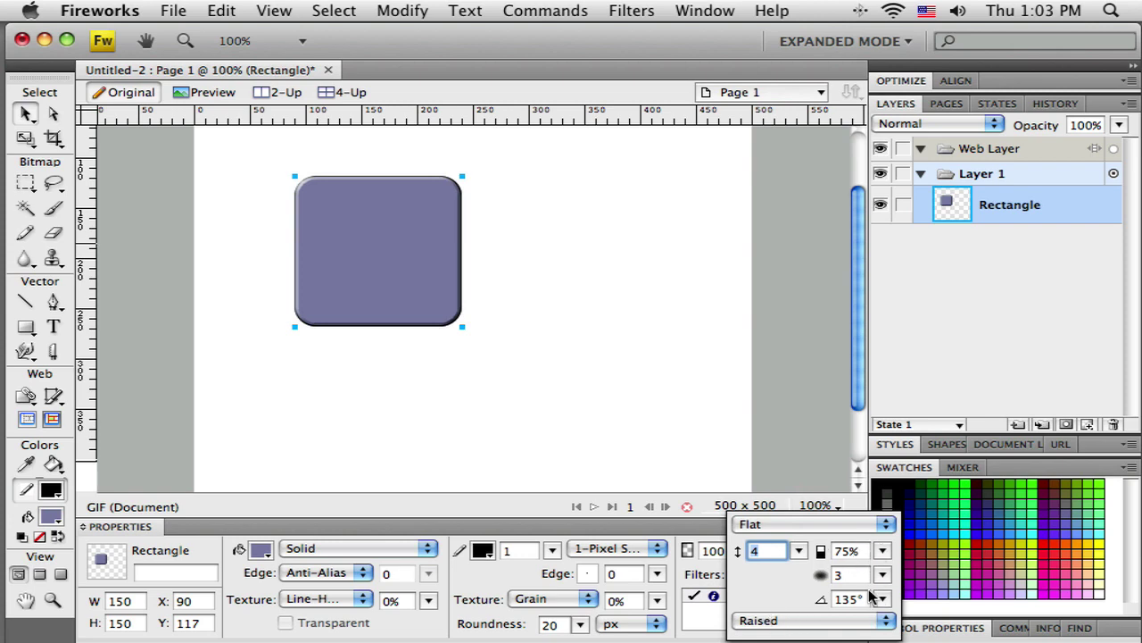
{"action": "left_click", "coordinate": [655, 431]}
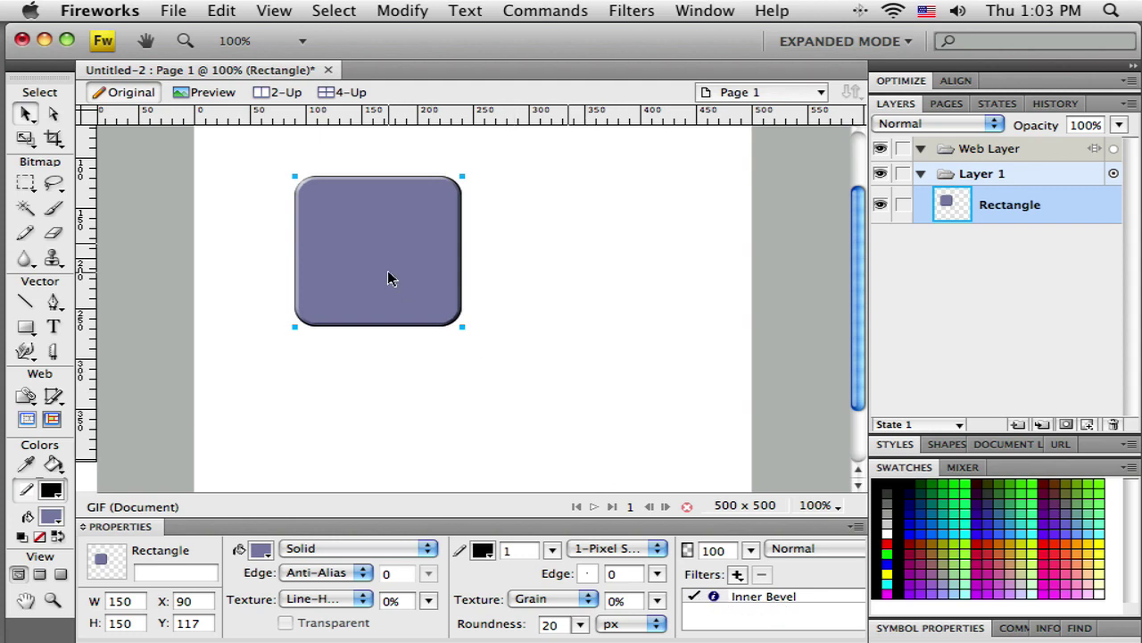
Drag the rounded square down-right toward the centre and delete its Inner Bevel filter.
{"action": "left_click_drag", "start_coordinate": [406, 286], "coordinate": [477, 349]}
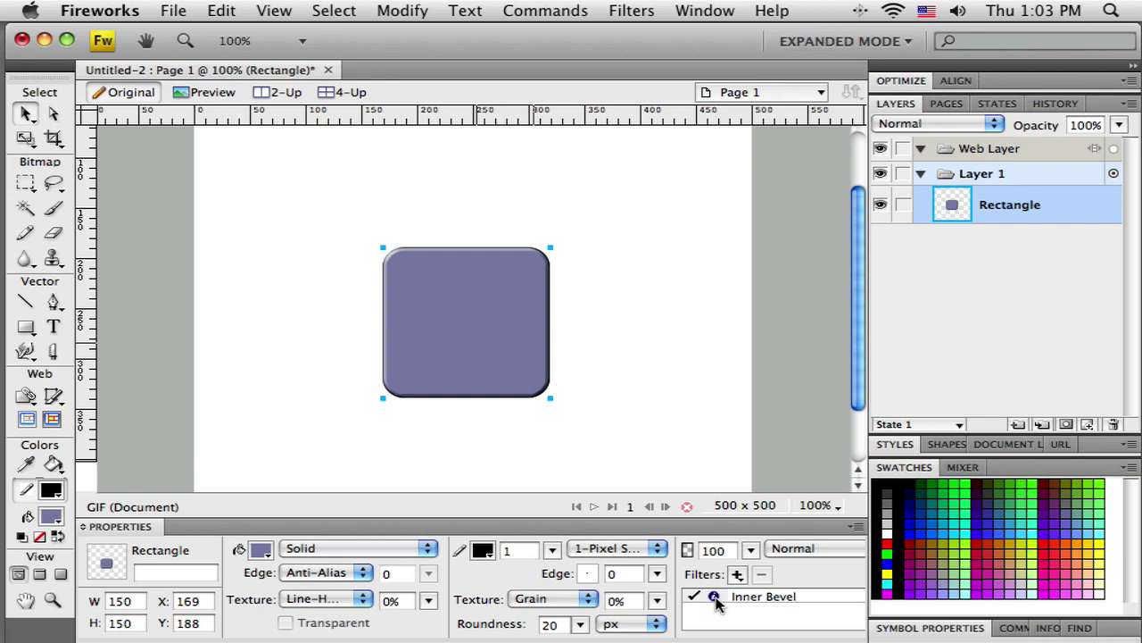
{"action": "left_click", "coordinate": [715, 597]}
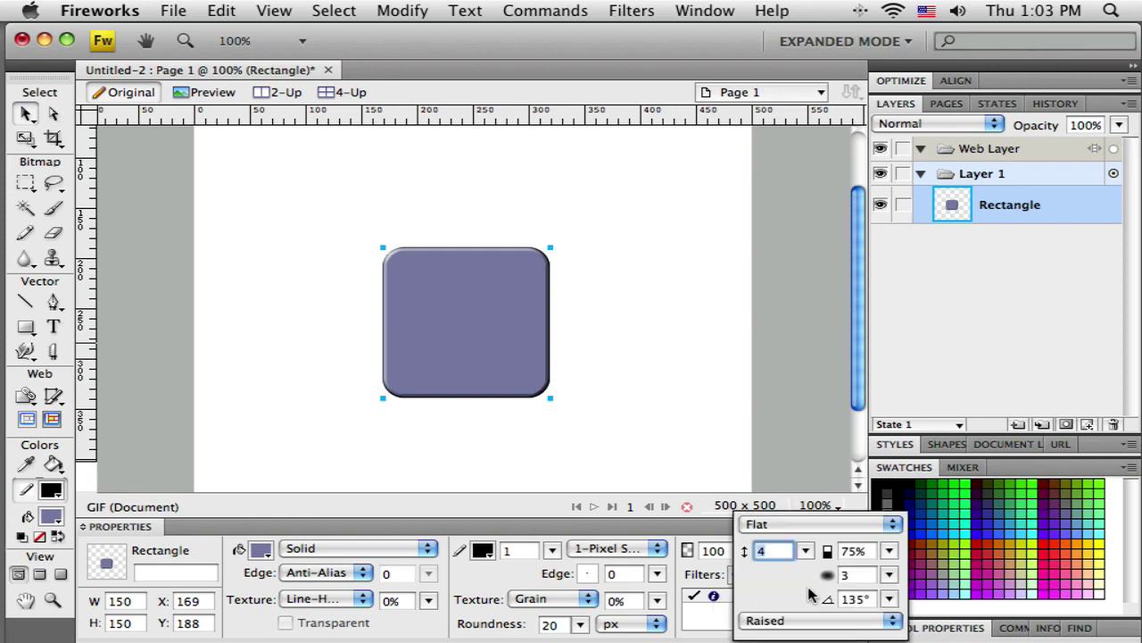
{"action": "left_click", "coordinate": [718, 616]}
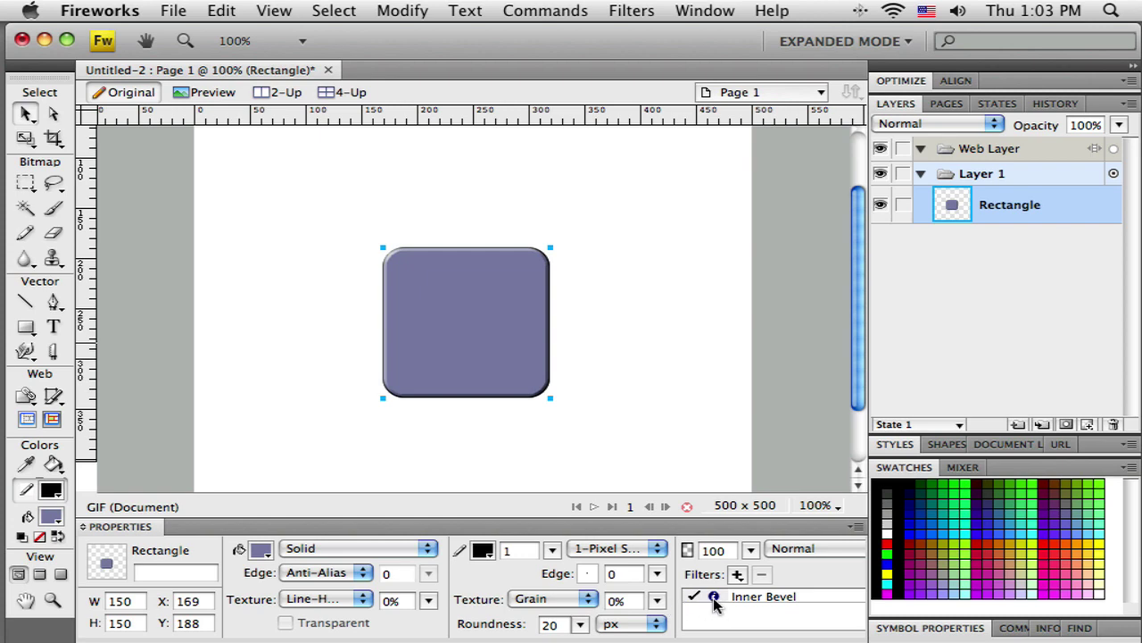
{"action": "left_click", "coordinate": [782, 598]}
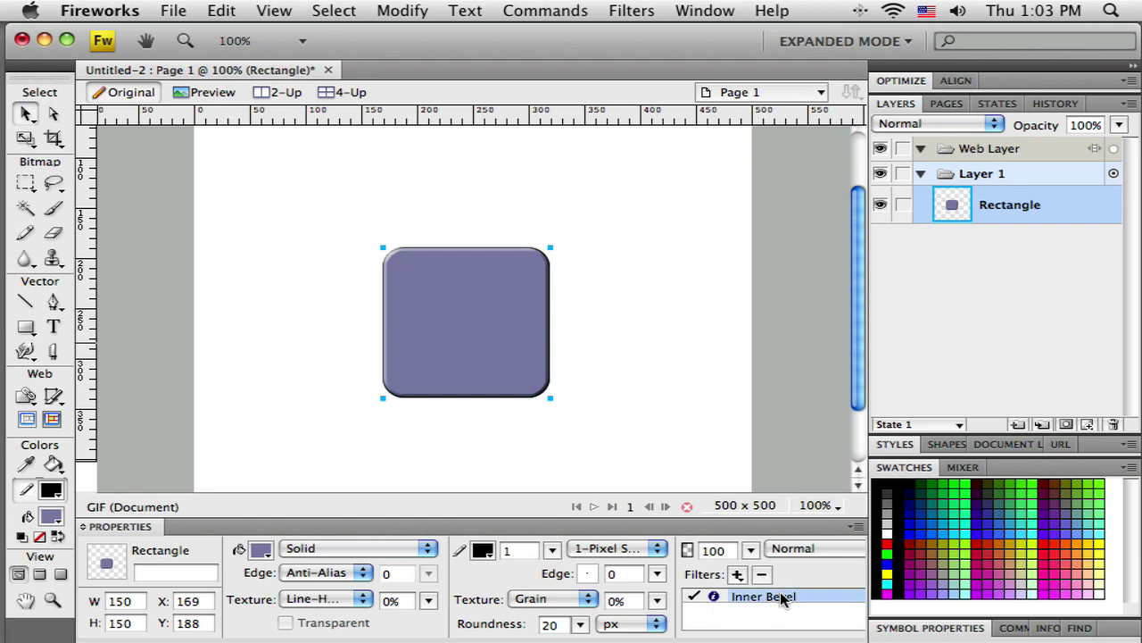
{"action": "left_click", "coordinate": [763, 576]}
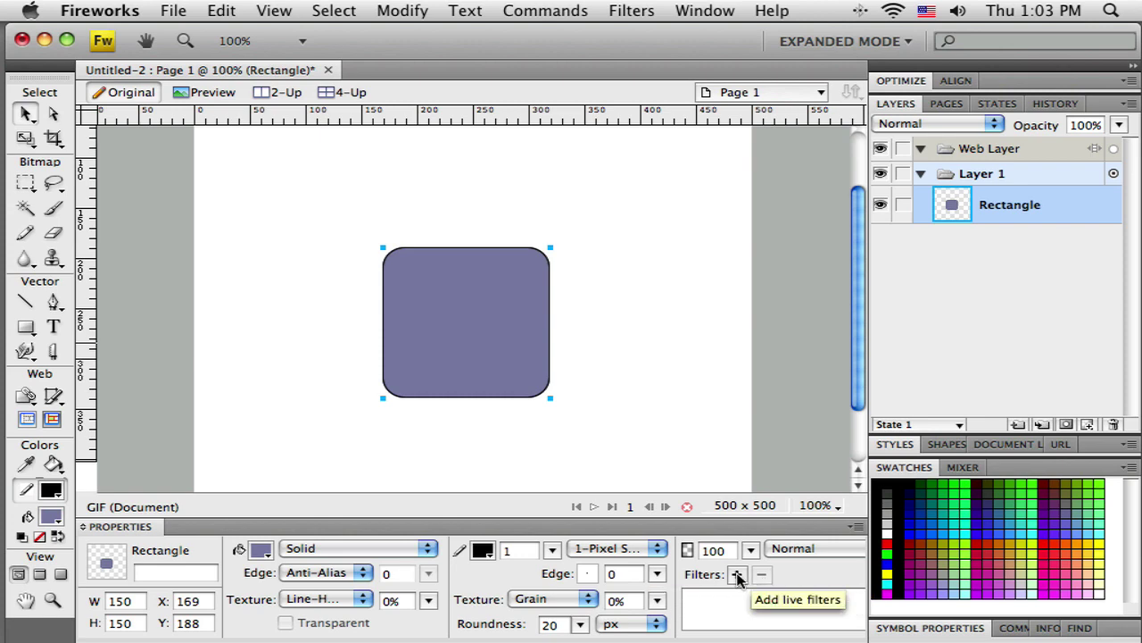
Add a Shadow and Glow > Drop Shadow filter to the square and nudge it slightly.
{"action": "left_click", "coordinate": [737, 575]}
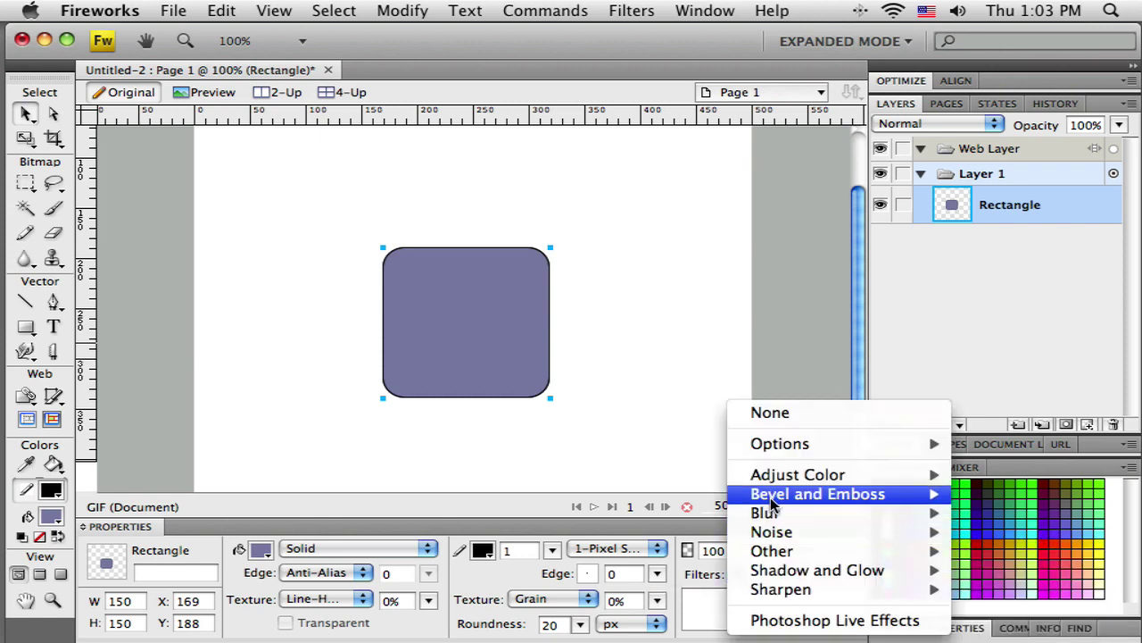
{"action": "mouse_move", "coordinate": [821, 580]}
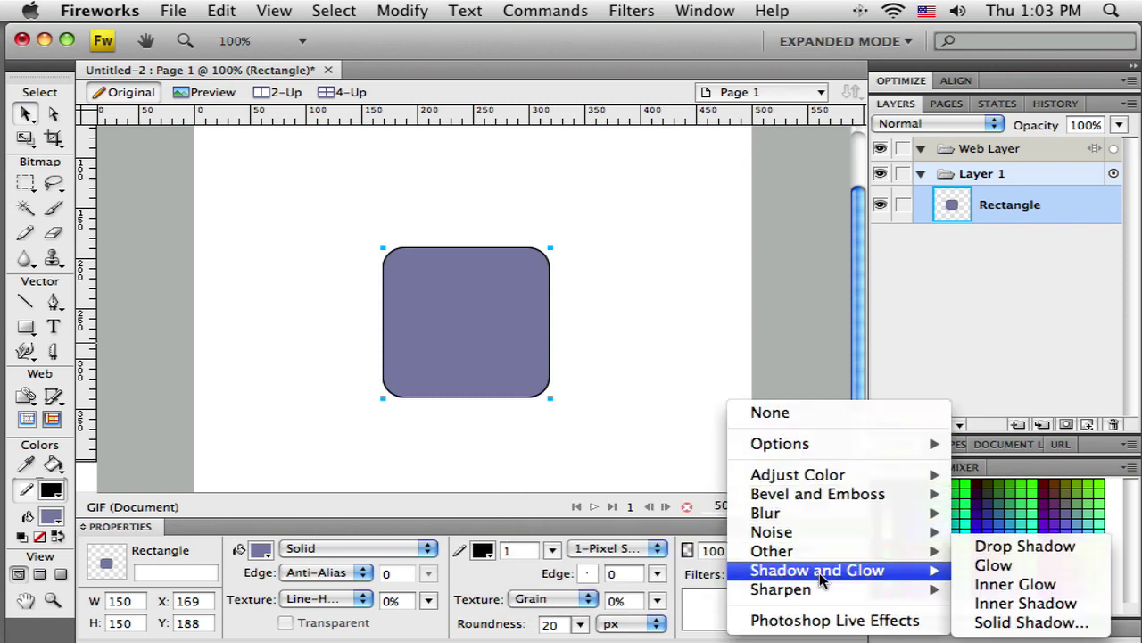
{"action": "left_click", "coordinate": [983, 551]}
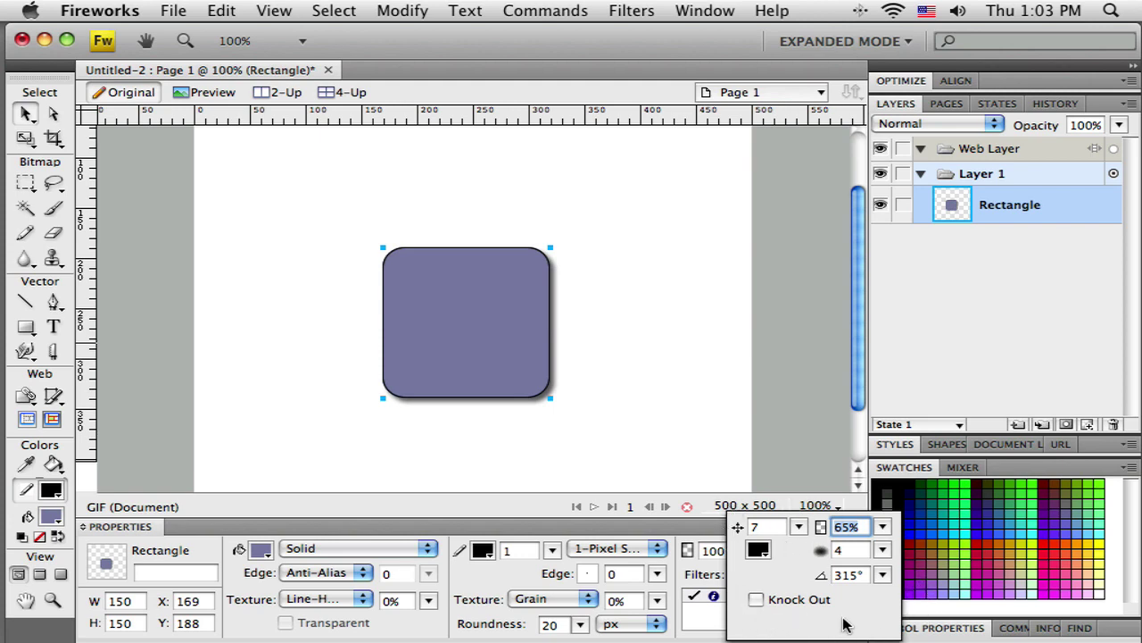
{"action": "left_click", "coordinate": [595, 420]}
{"action": "mouse_move", "coordinate": [523, 362]}
{"action": "left_mouse_down"}
{"action": "mouse_move", "coordinate": [548, 329]}
{"action": "mouse_move", "coordinate": [528, 356]}
{"action": "left_mouse_up"}
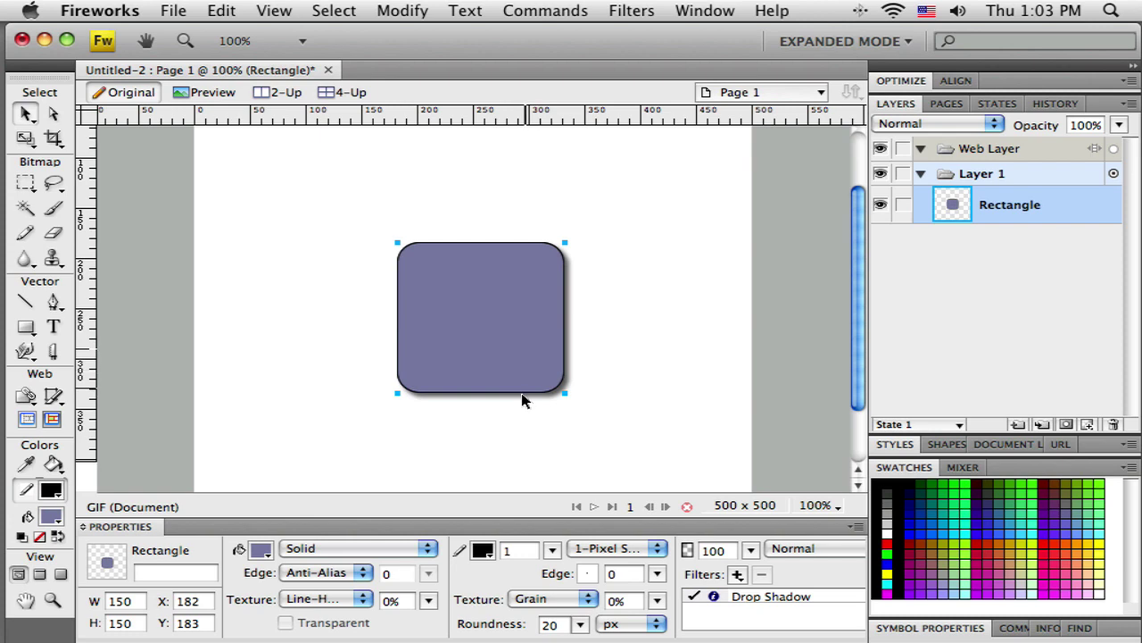
Raise the drop shadow distance to 16, then remove the Drop Shadow filter.
{"action": "left_click", "coordinate": [713, 597]}
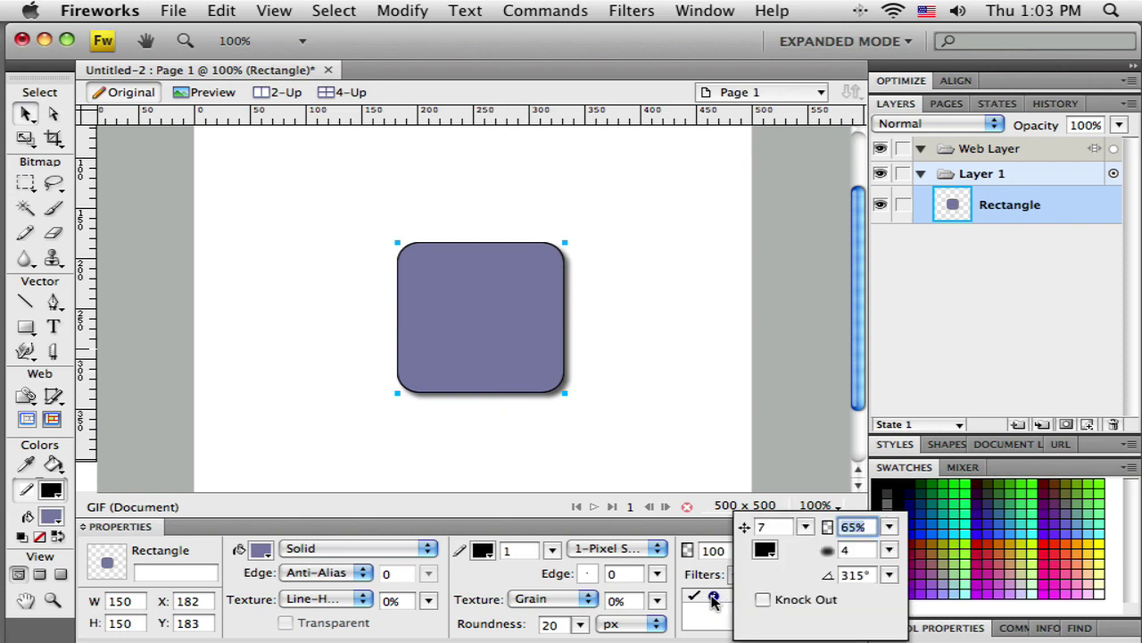
{"action": "left_click", "coordinate": [805, 527]}
{"action": "left_click_drag", "start_coordinate": [805, 528], "coordinate": [808, 520]}
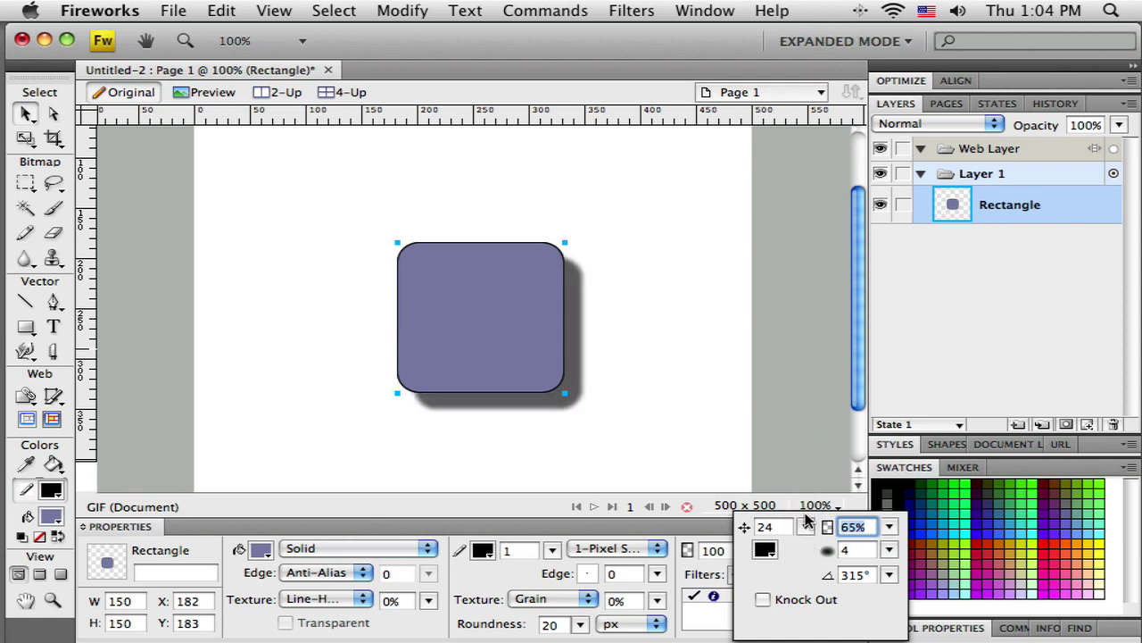
{"action": "left_click", "coordinate": [667, 478]}
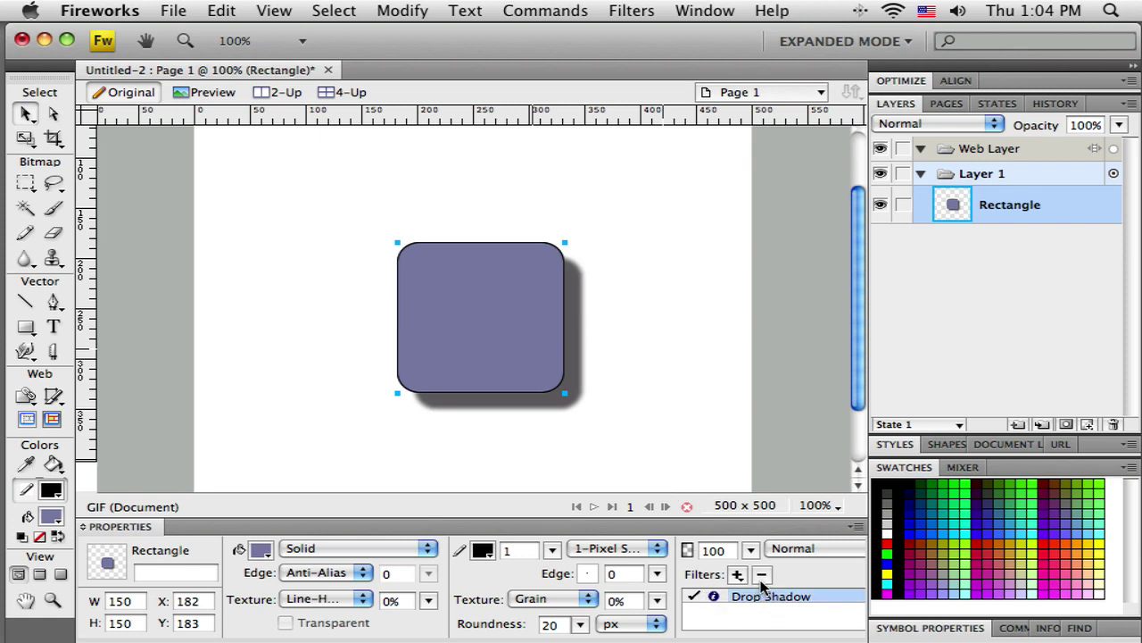
{"action": "left_click", "coordinate": [762, 576]}
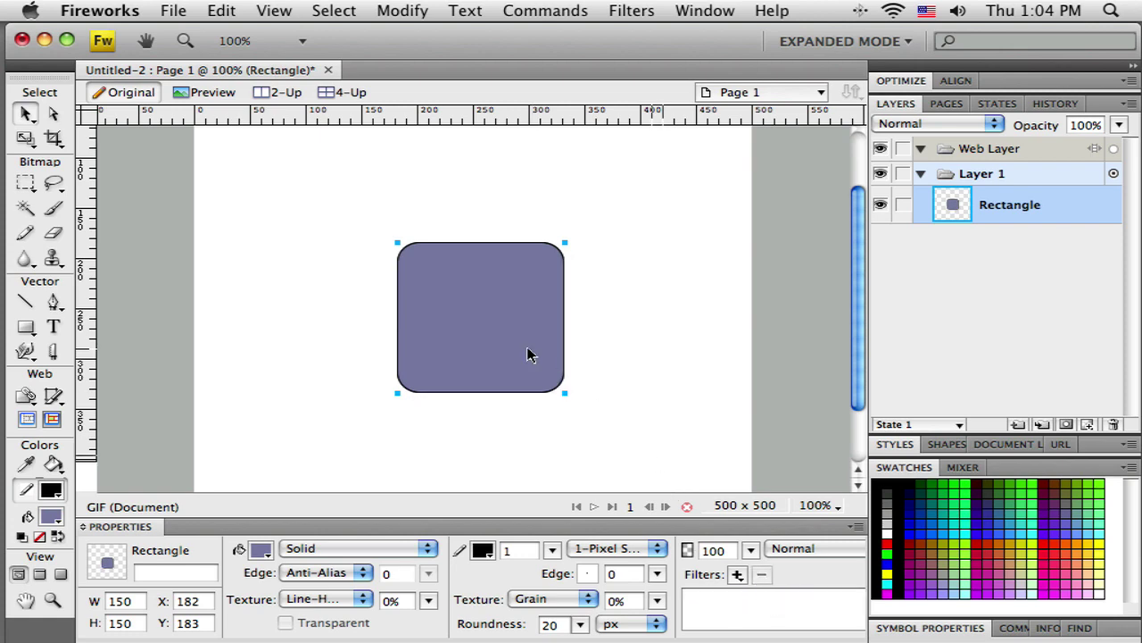
Move the square to the upper left and draw a horizontal line below it.
{"action": "left_click_drag", "start_coordinate": [494, 301], "coordinate": [432, 195]}
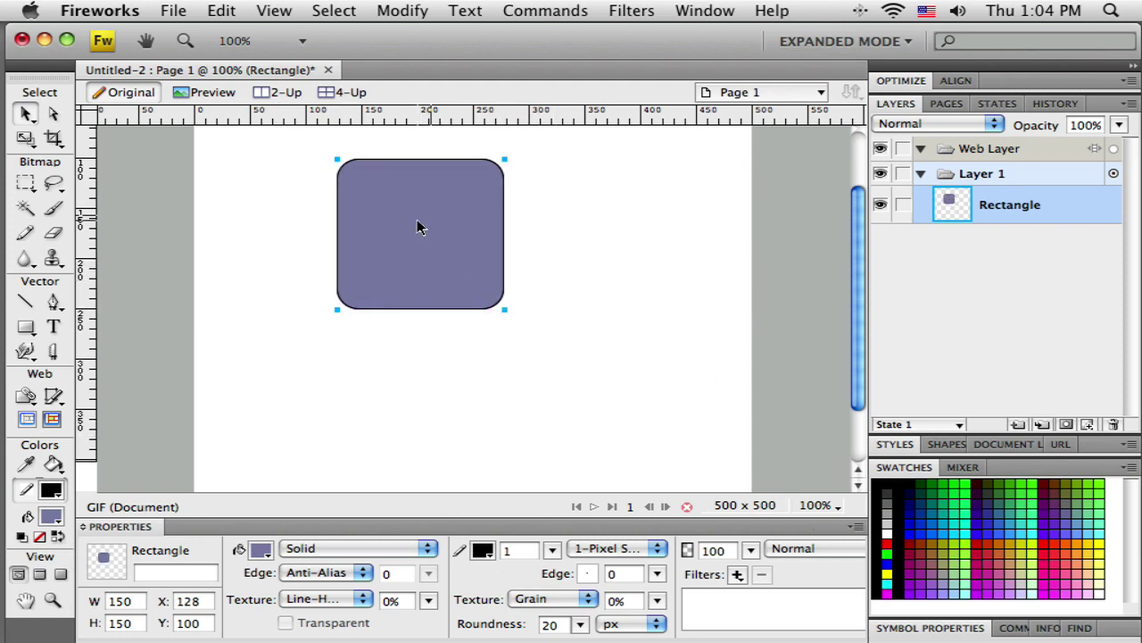
{"action": "left_click_drag", "start_coordinate": [420, 226], "coordinate": [369, 239]}
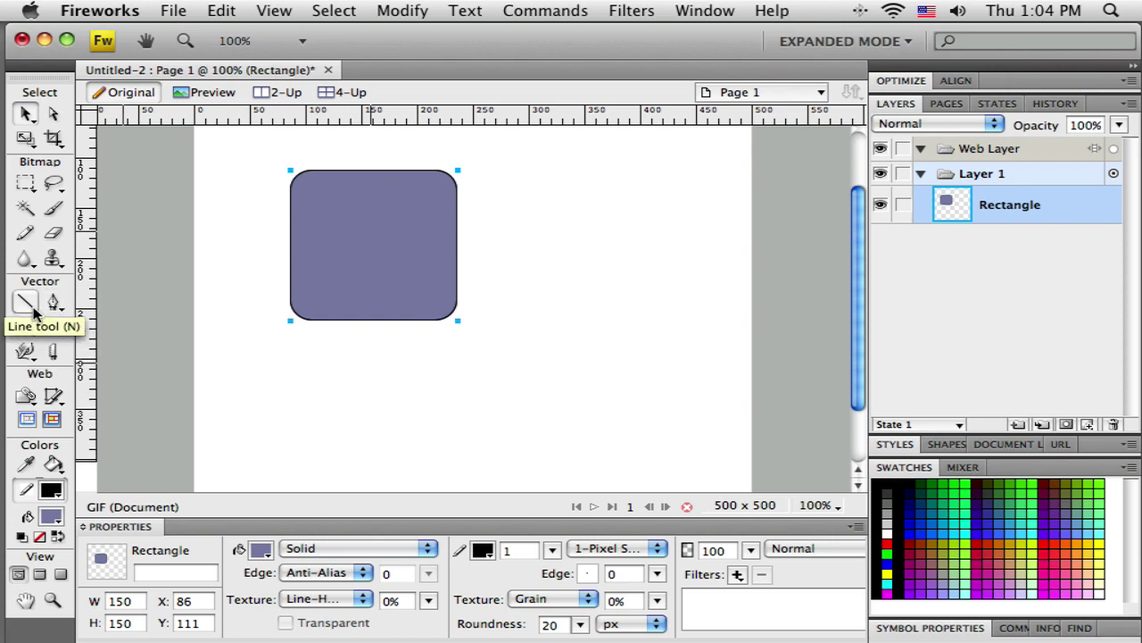
{"action": "left_click", "coordinate": [27, 304]}
{"action": "left_click_drag", "start_coordinate": [239, 389], "coordinate": [555, 390]}
{"action": "left_click", "coordinate": [27, 113]}
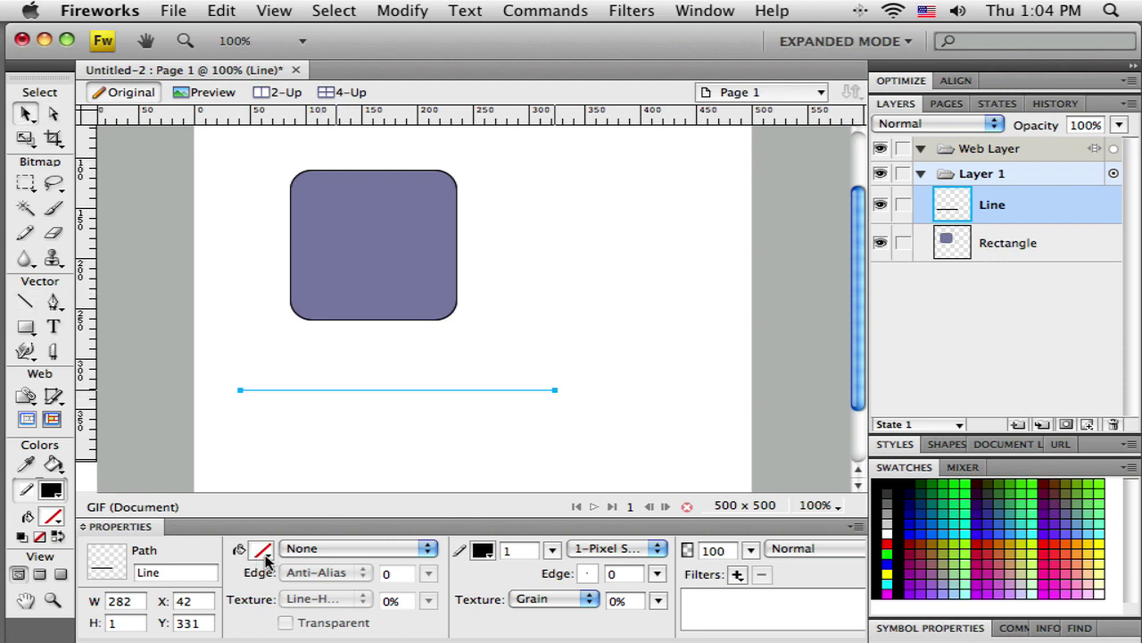
{"action": "left_click_drag", "start_coordinate": [345, 390], "coordinate": [431, 397]}
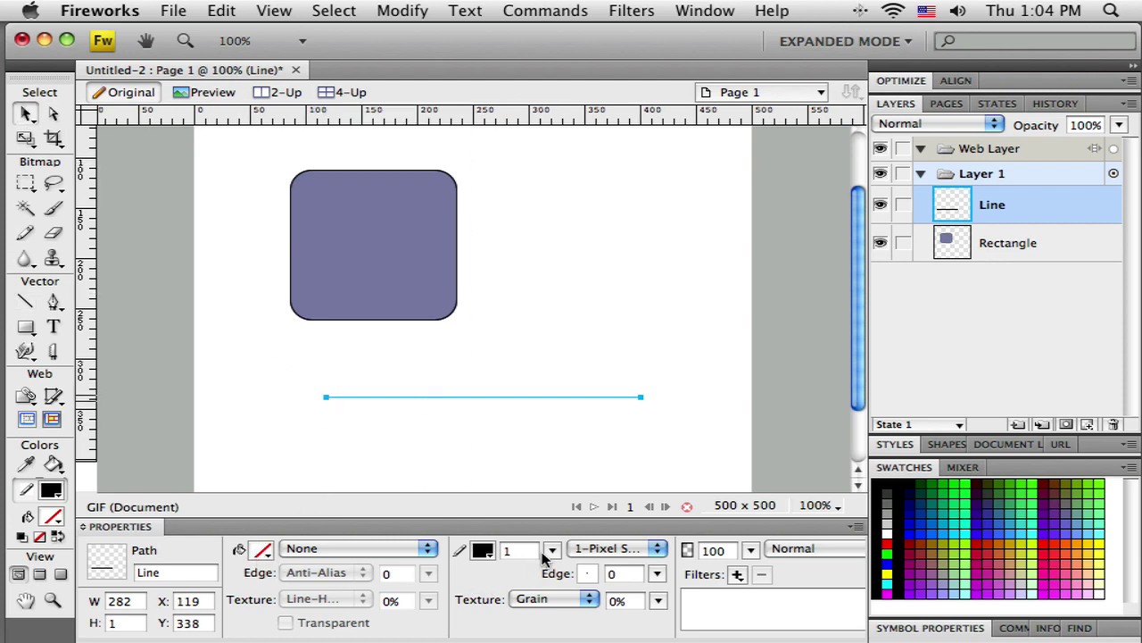
Give the line a 16-pixel stroke and a Drop Shadow, then reposition it under the square.
{"action": "left_click_drag", "start_coordinate": [551, 550], "coordinate": [548, 529]}
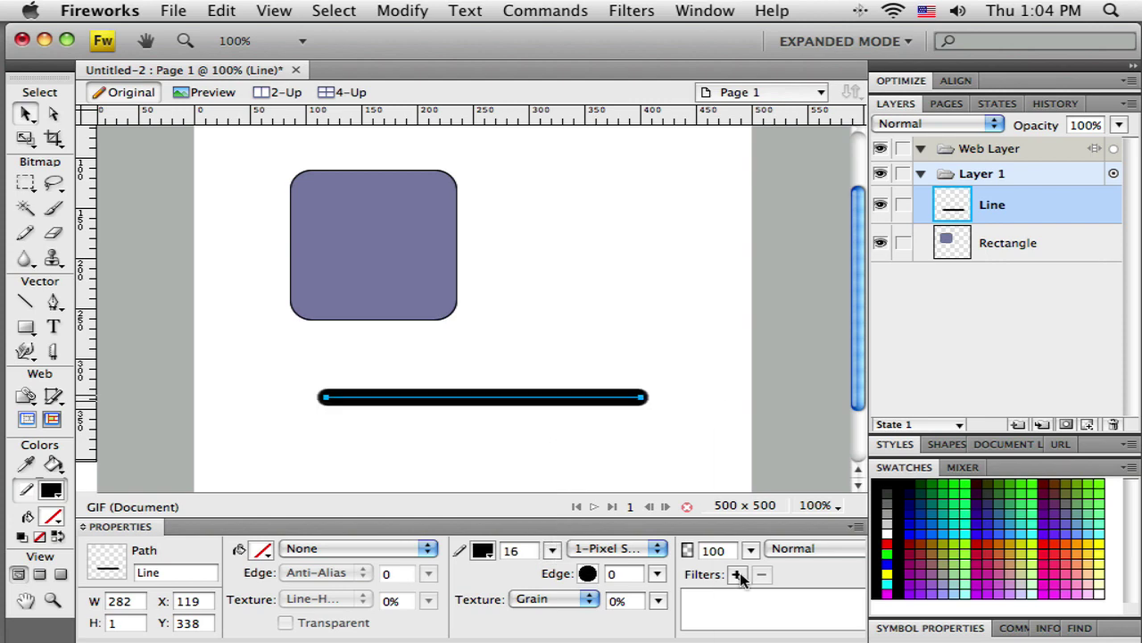
{"action": "left_click", "coordinate": [737, 574]}
{"action": "mouse_move", "coordinate": [794, 578]}
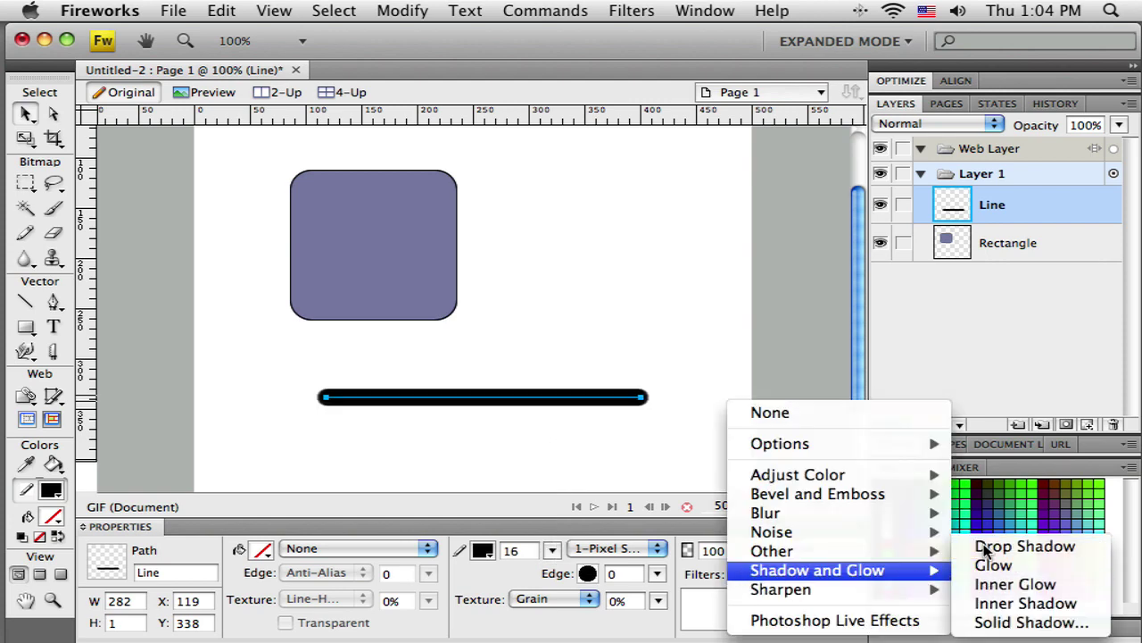
{"action": "left_click", "coordinate": [982, 546]}
{"action": "left_click", "coordinate": [598, 449]}
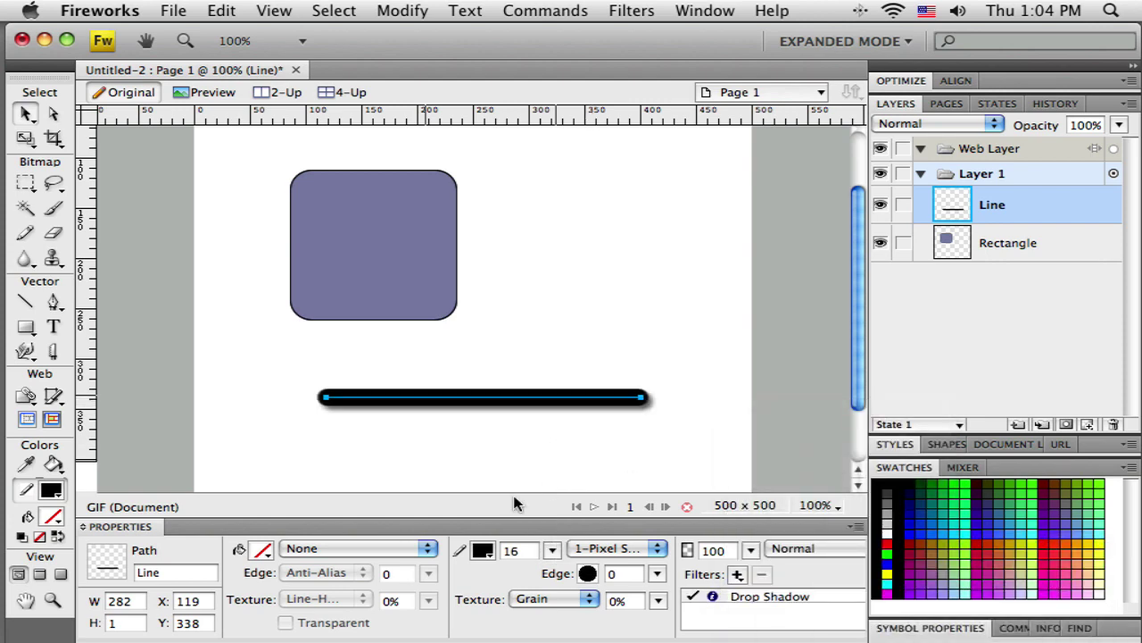
{"action": "left_click", "coordinate": [504, 450]}
{"action": "left_click_drag", "start_coordinate": [456, 406], "coordinate": [385, 367]}
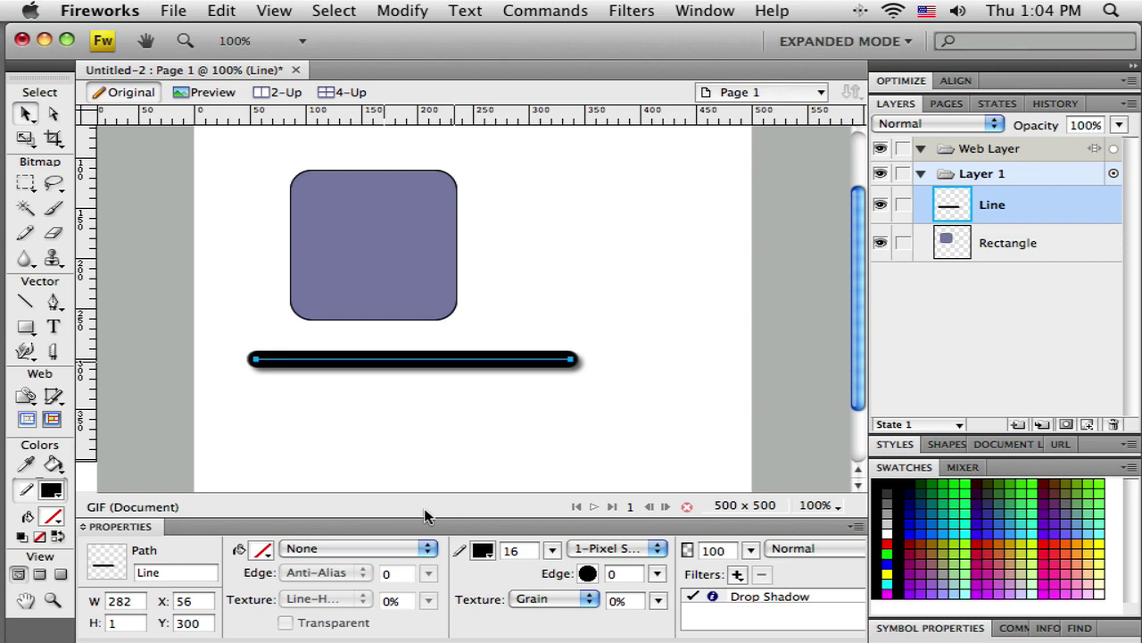
{"action": "left_click_drag", "start_coordinate": [437, 360], "coordinate": [530, 417]}
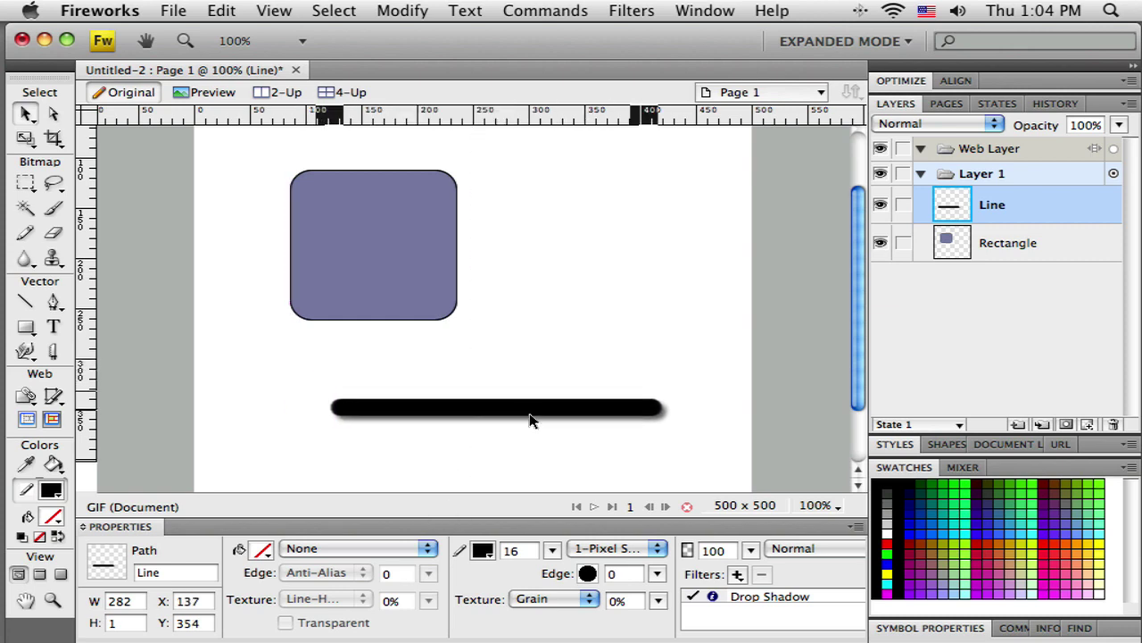